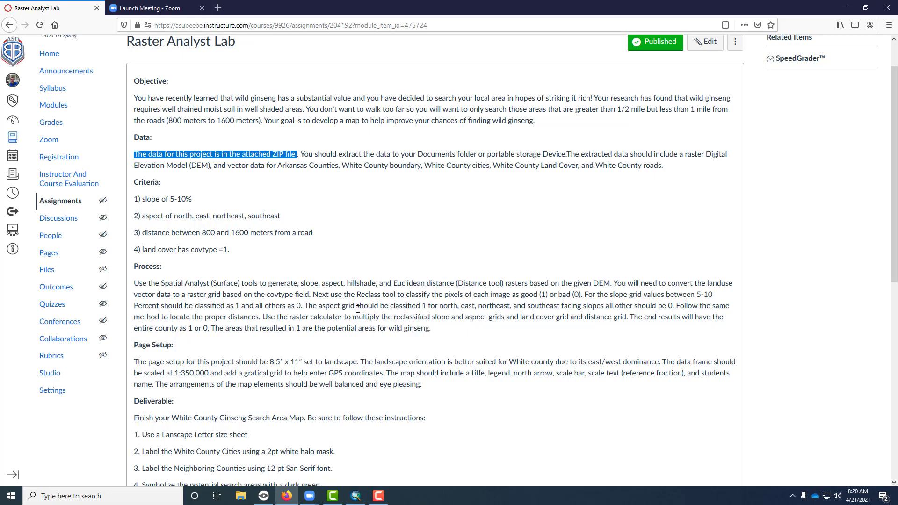
# Open the Ginseng.zip attachment of the Raster Analyst Lab assignment with Windows Explorer.
pyautogui.scroll(-8, 358, 309)
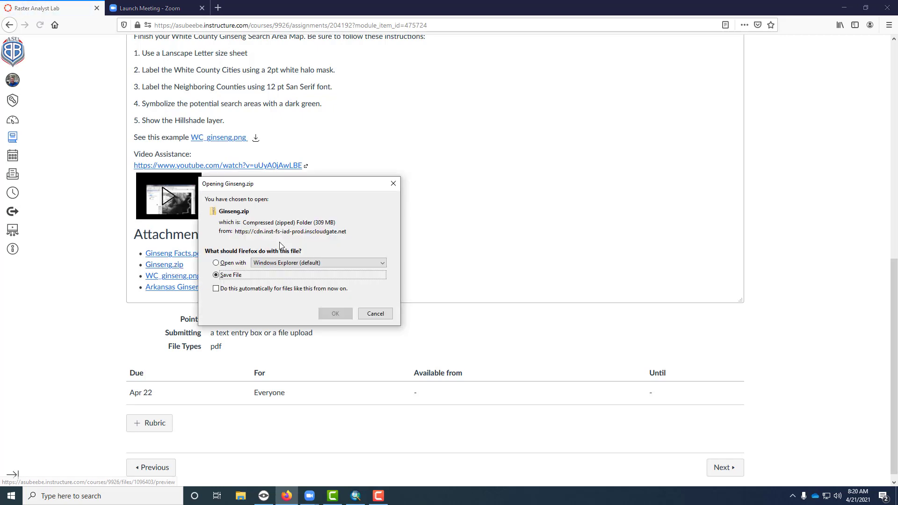
pyautogui.click(226, 263)
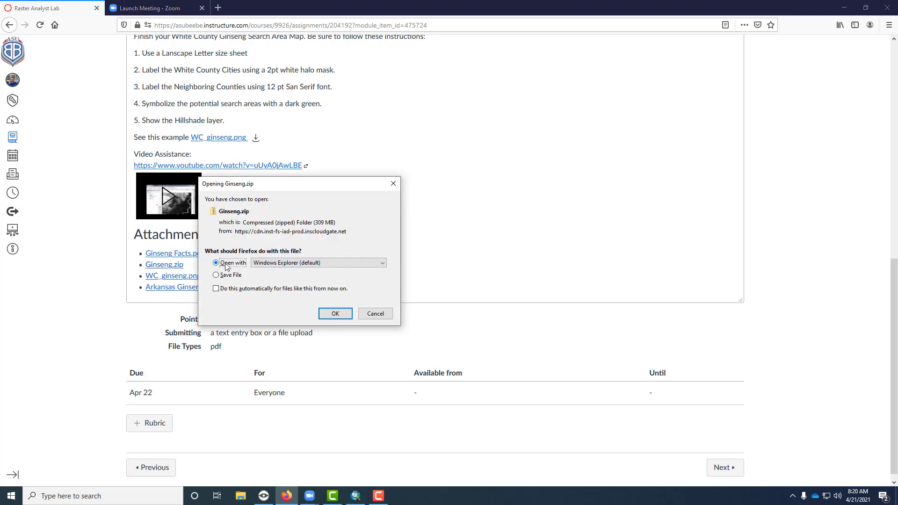
pyautogui.click(335, 314)
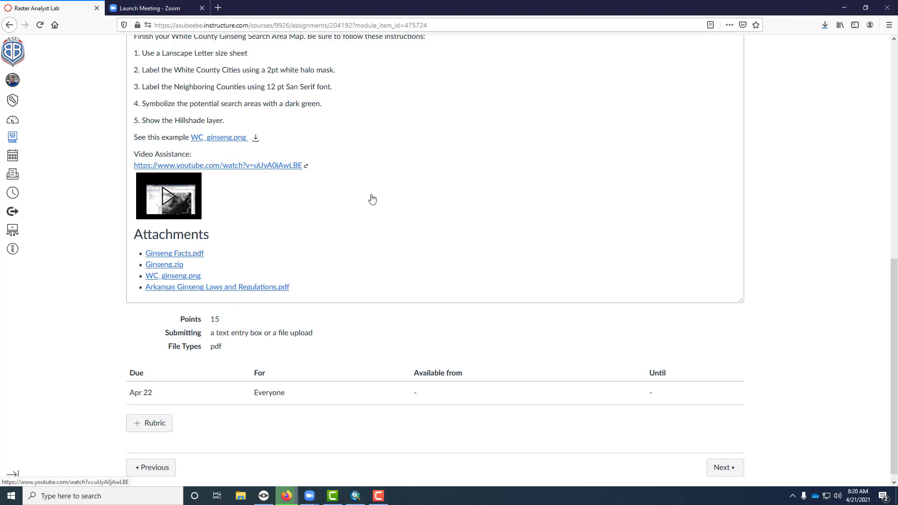
pyautogui.moveTo(301, 131); pyautogui.dragTo(341, 104)
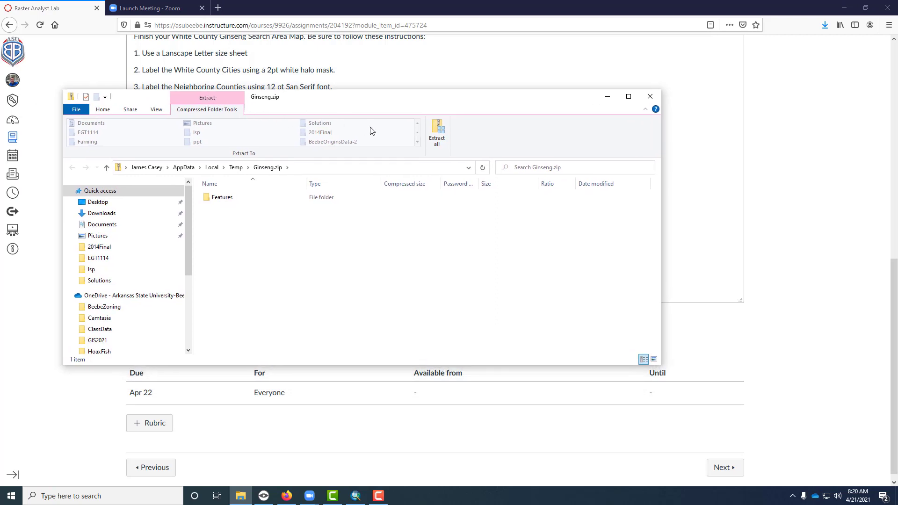
# Start extracting all of Ginseng.zip and create a destination folder named GinsengData inside the OneDrive GIS2021 folder.
pyautogui.click(438, 134)
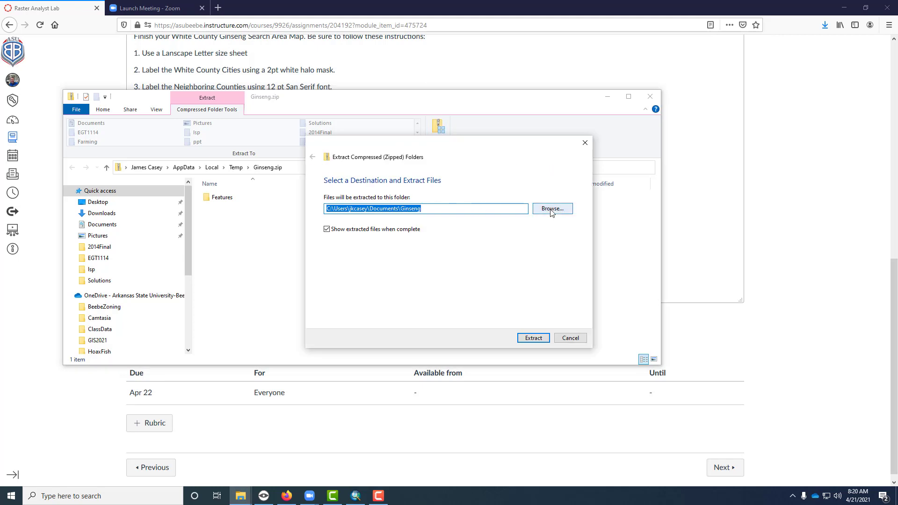
pyautogui.click(552, 209)
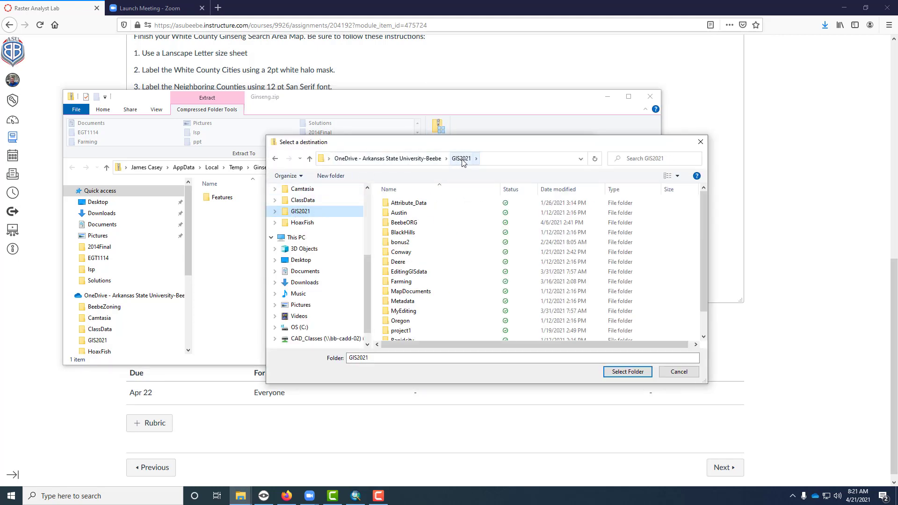
pyautogui.click(330, 176)
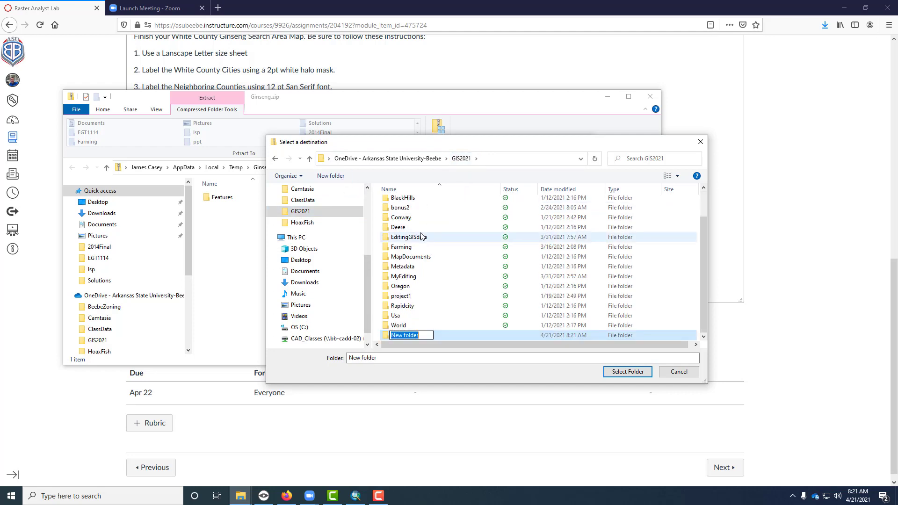
pyautogui.write('GinsengData')
pyautogui.click(490, 336)
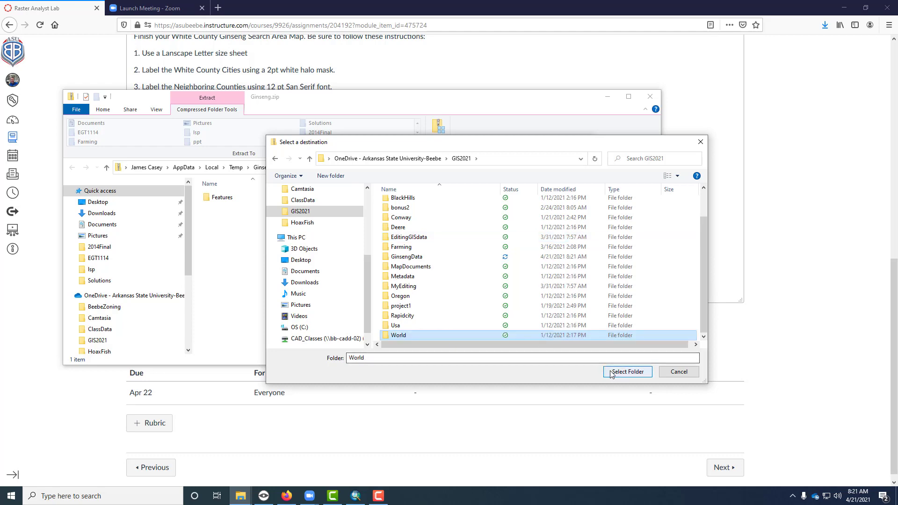
# Choose the GinsengData folder as the destination and extract the zip contents into it.
pyautogui.click(405, 257)
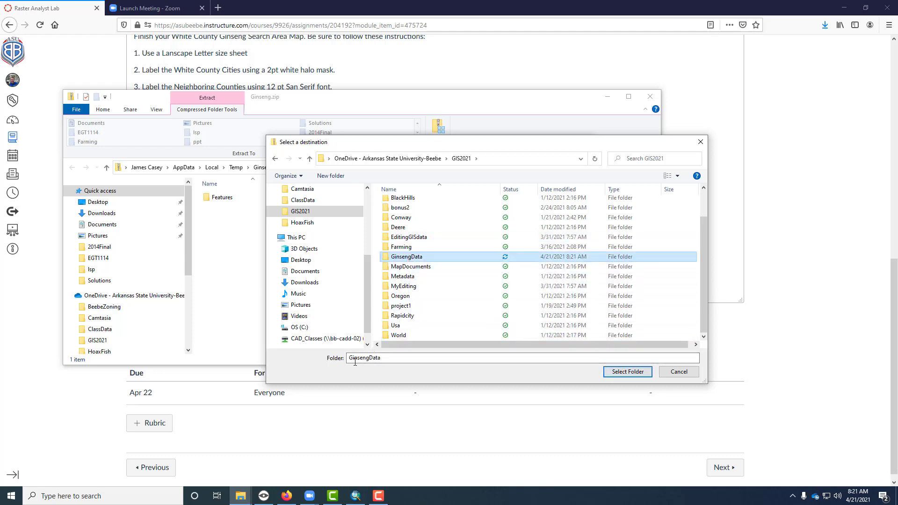
pyautogui.click(627, 371)
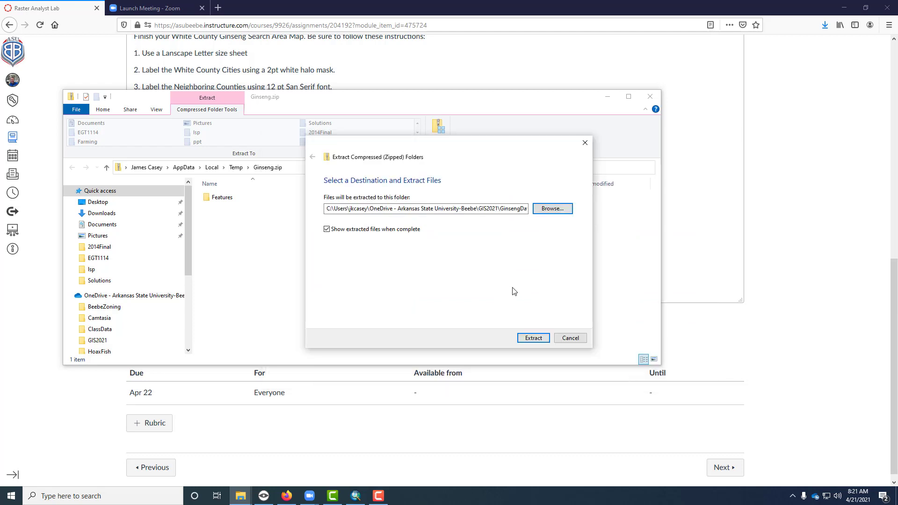
pyautogui.click(326, 229)
pyautogui.click(534, 337)
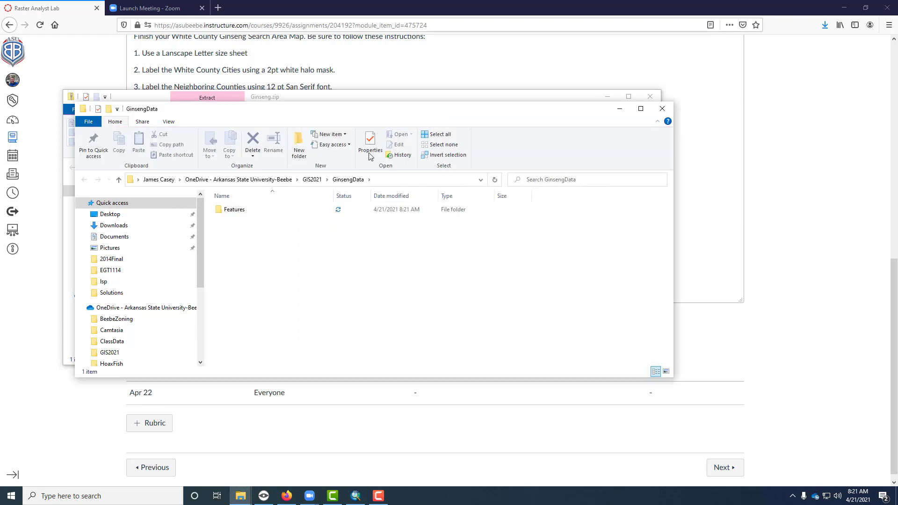
# Switch back to the assignment page in Firefox and review the Process paragraph, especially which rasters to generate from the DEM.
pyautogui.click(331, 71)
pyautogui.scroll(6, 322, 106)
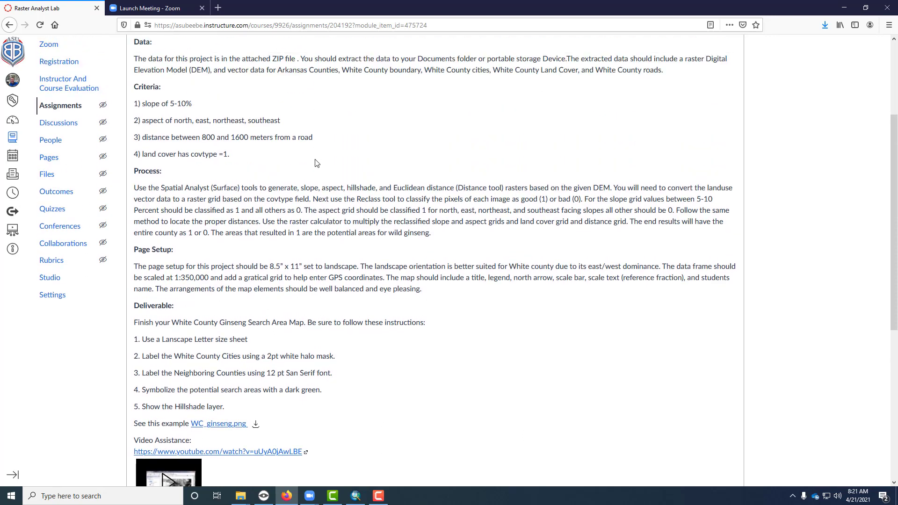
pyautogui.moveTo(137, 189); pyautogui.dragTo(433, 238)
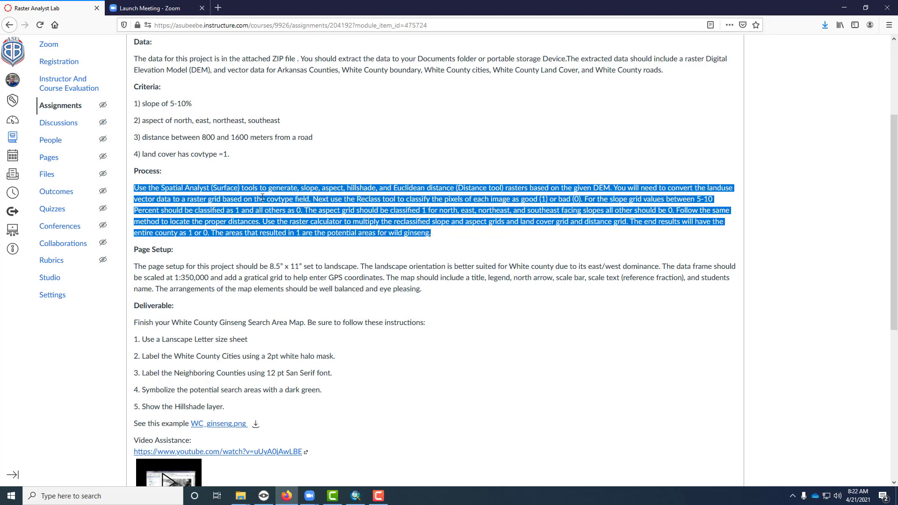
pyautogui.click(284, 196)
pyautogui.moveTo(301, 189); pyautogui.dragTo(609, 195)
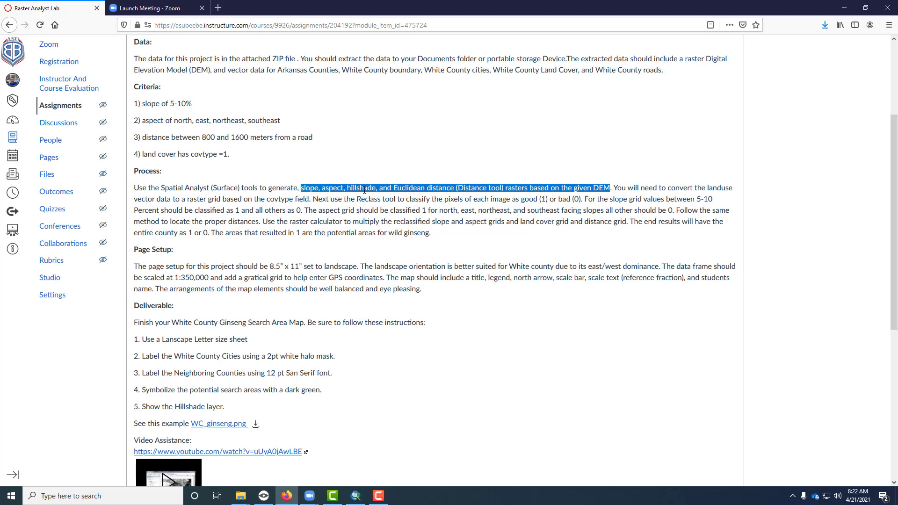
pyautogui.click(345, 211)
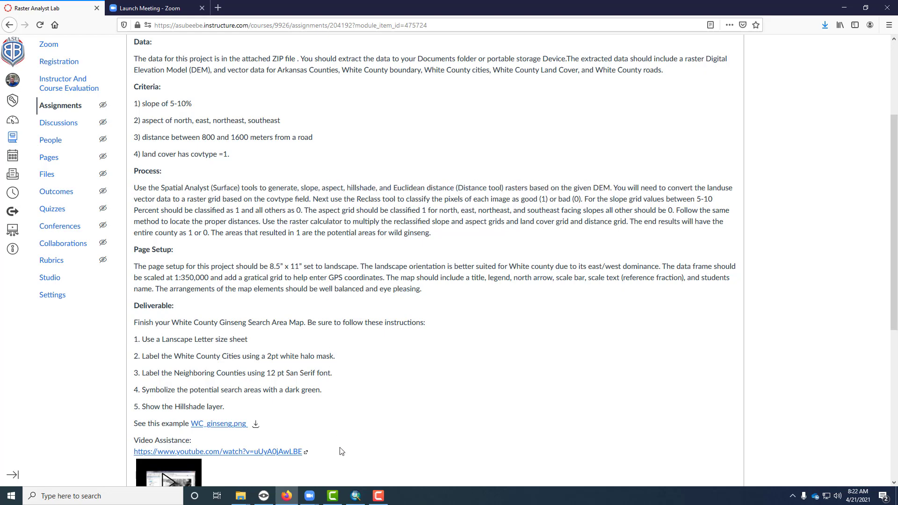
# Switch to ArcMap and create a new map from the Blank Map template.
pyautogui.click(357, 499)
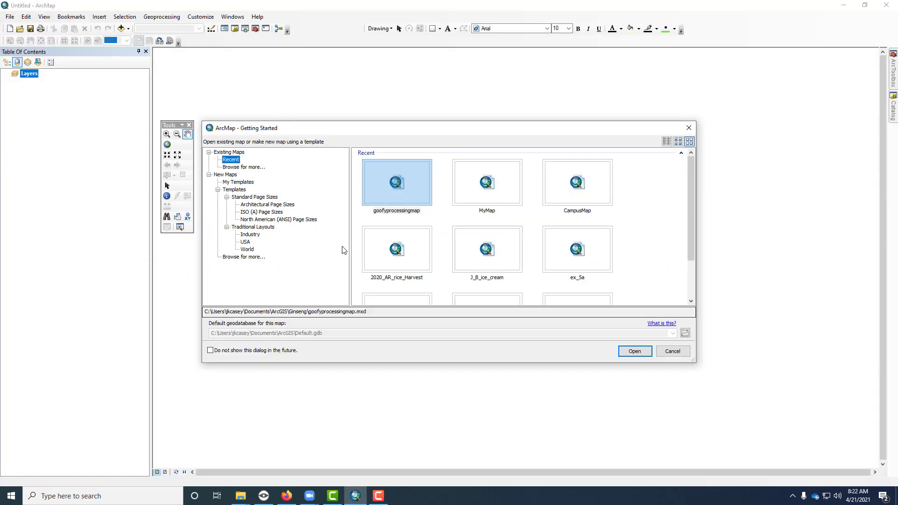
pyautogui.click(239, 182)
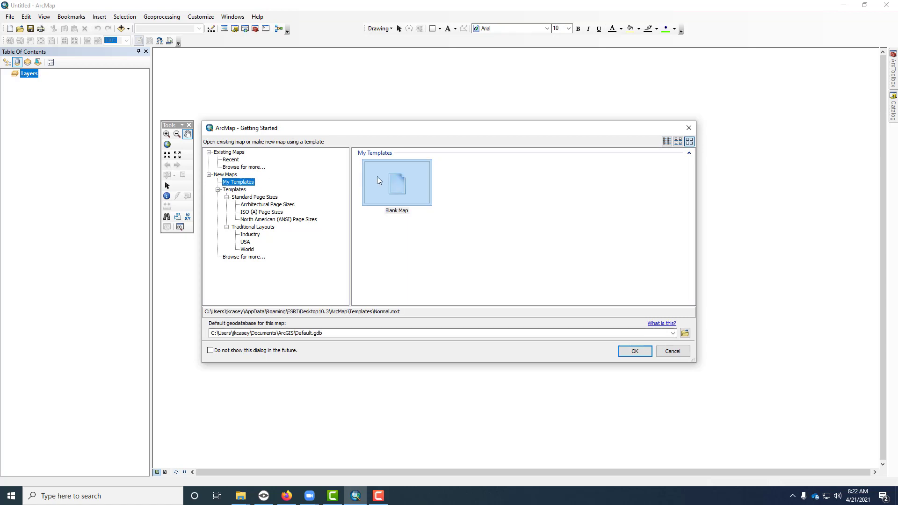
pyautogui.click(394, 182)
pyautogui.click(632, 353)
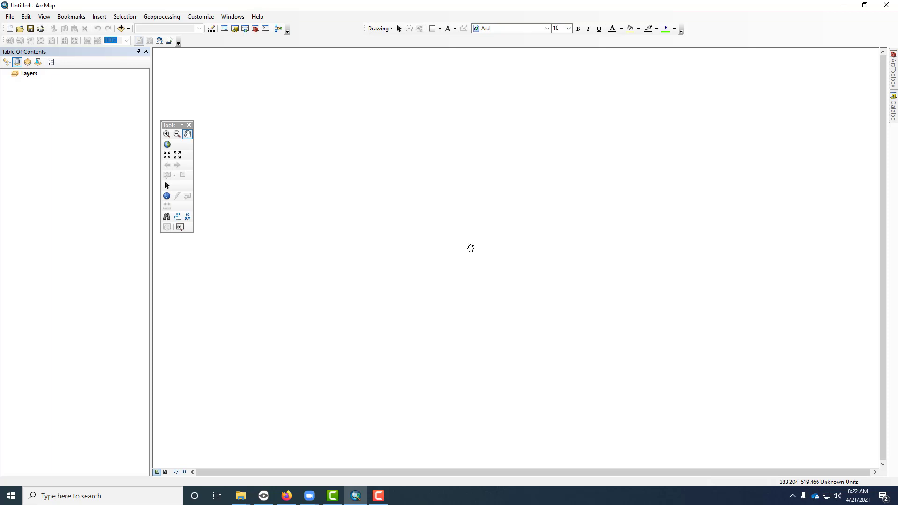
# Refresh the GIS2021 folder connection in the Catalog and browse to the Features folder inside GinsengData.
pyautogui.click(893, 108)
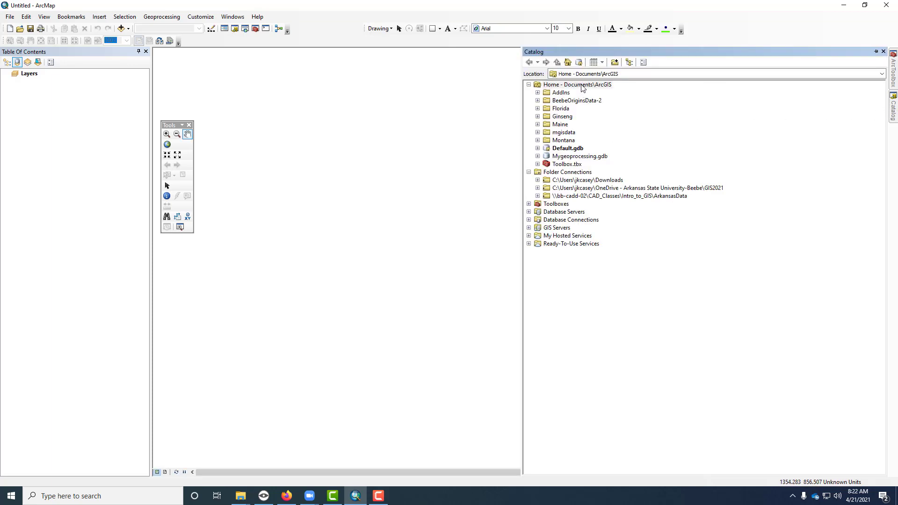
pyautogui.click(676, 189)
pyautogui.click(538, 188)
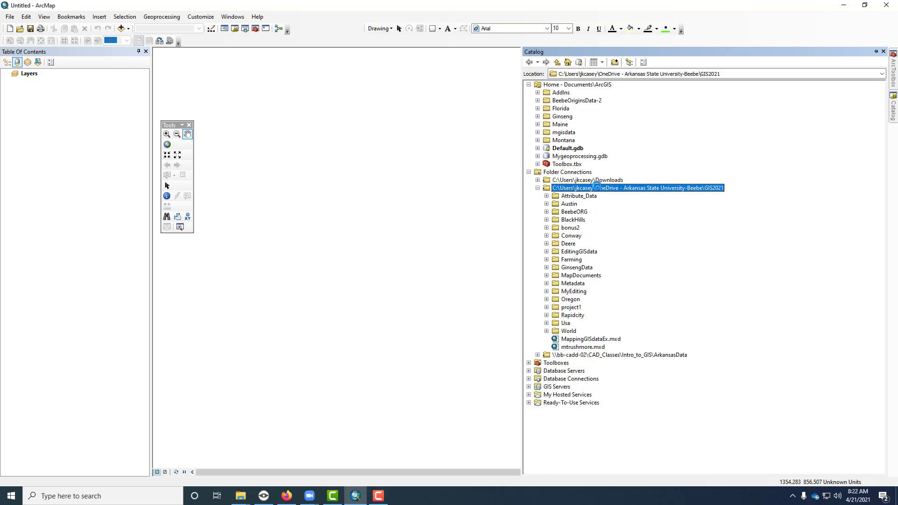
pyautogui.rightClick(597, 186)
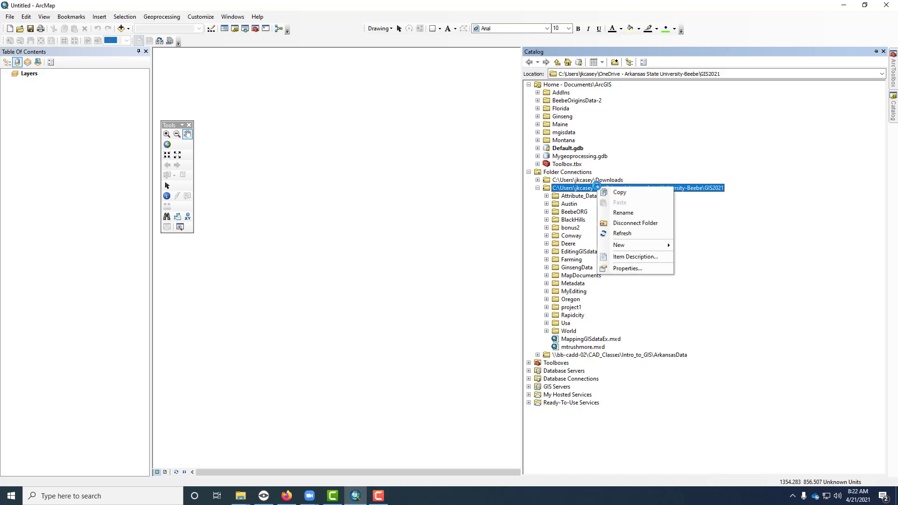
pyautogui.click(616, 237)
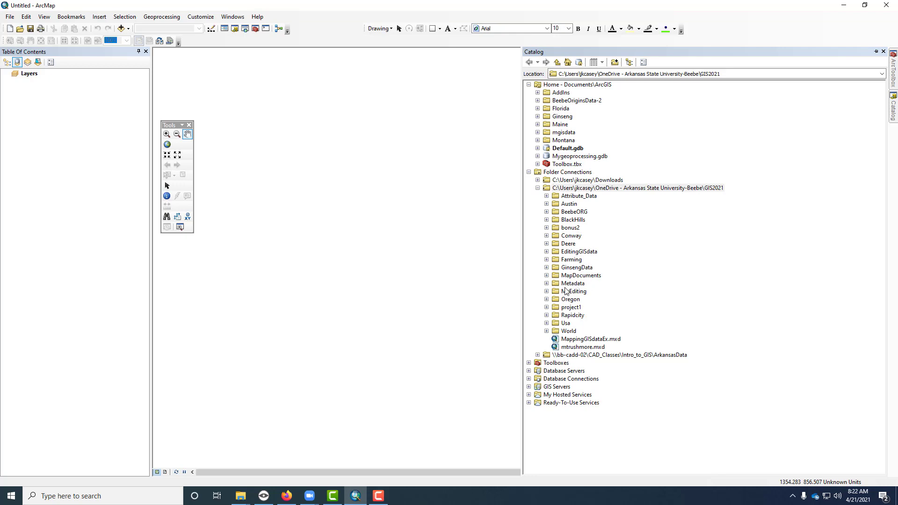
pyautogui.click(546, 267)
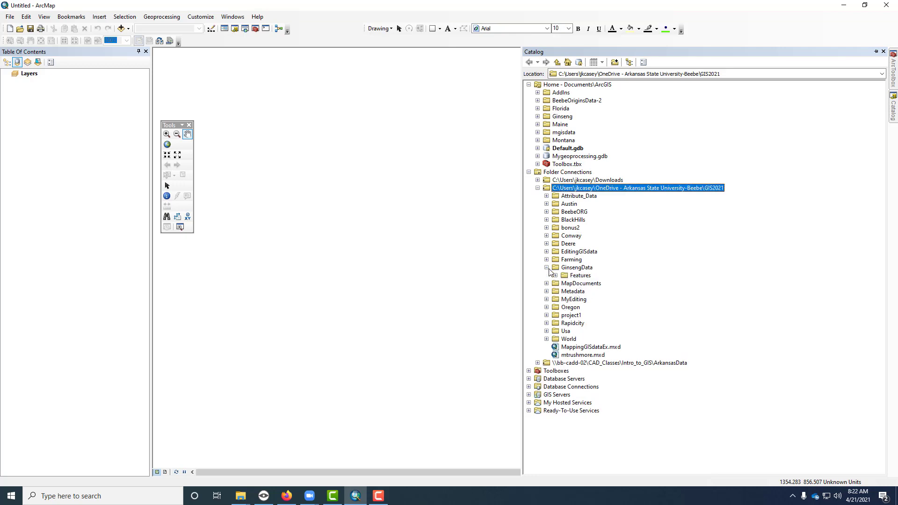
pyautogui.click(565, 268)
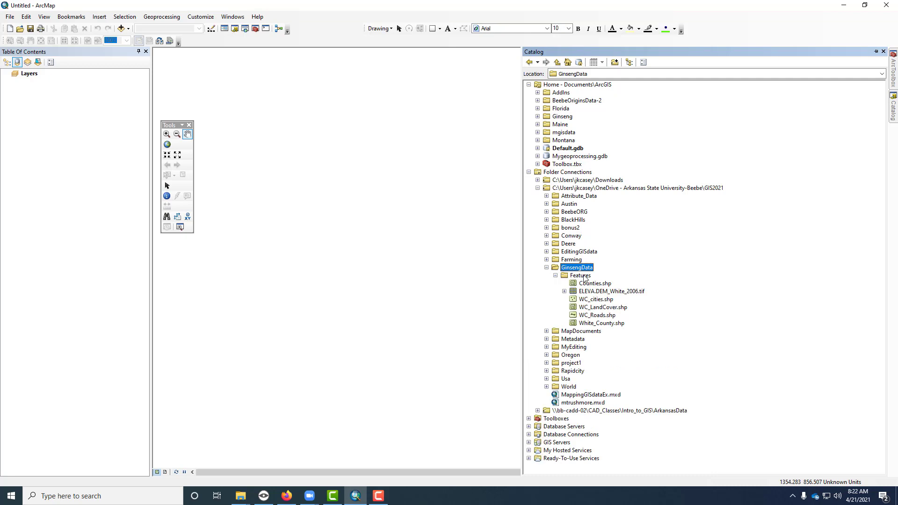
pyautogui.click(585, 277)
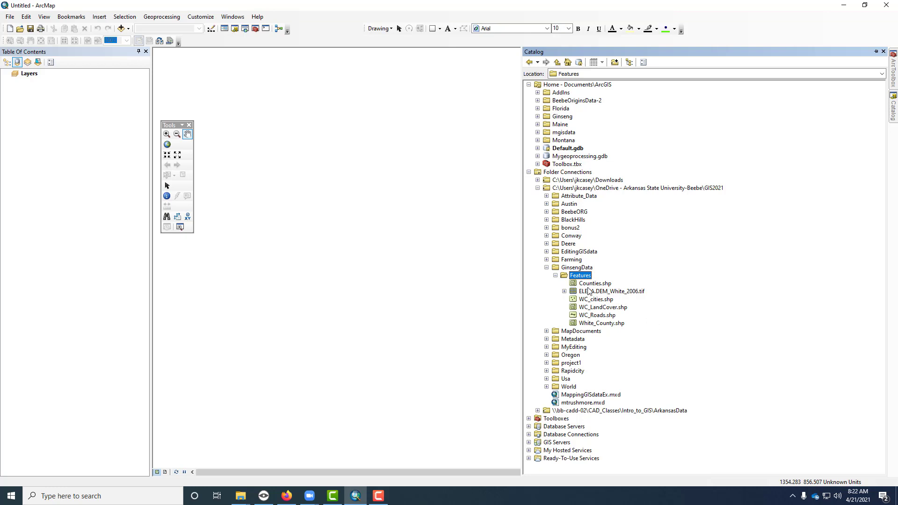
# Create a new file geodatabase named Myginseng in the Features folder.
pyautogui.rightClick(584, 277)
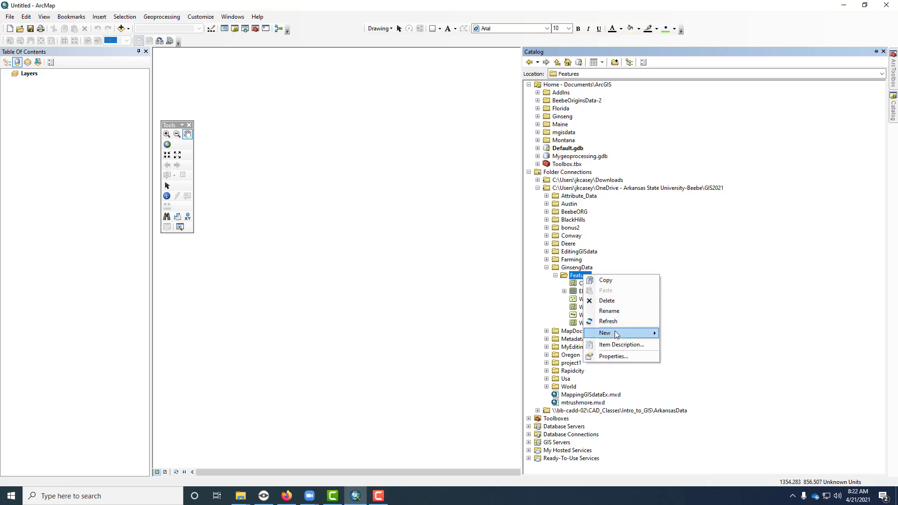
pyautogui.moveTo(636, 334)
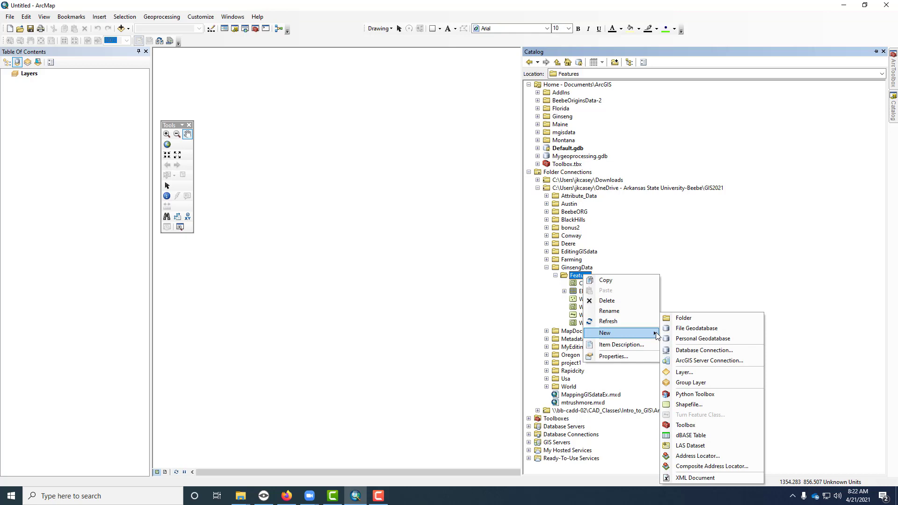
pyautogui.click(691, 329)
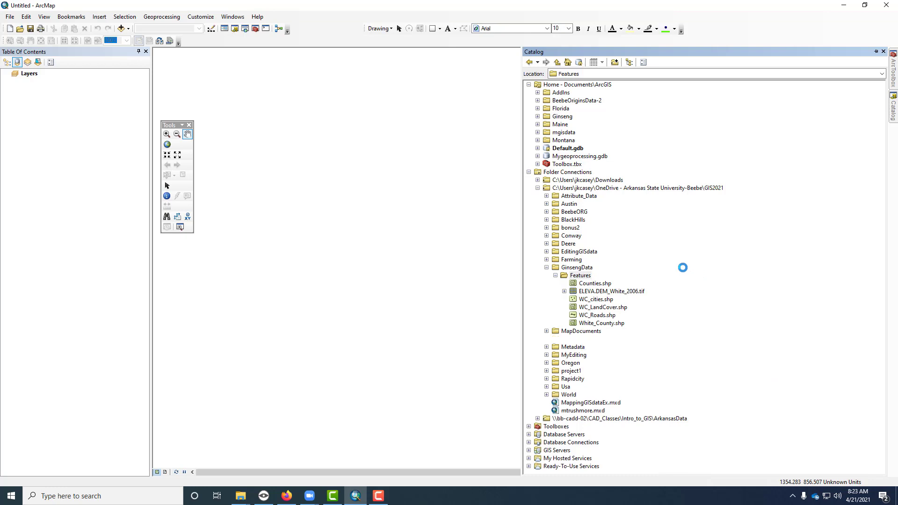
pyautogui.write('M')
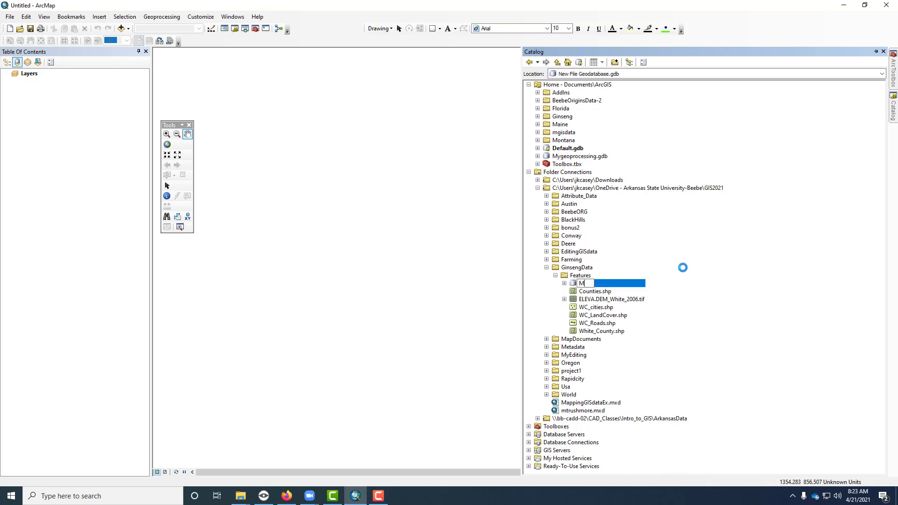
pyautogui.write('yginseng')
pyautogui.press('Return')
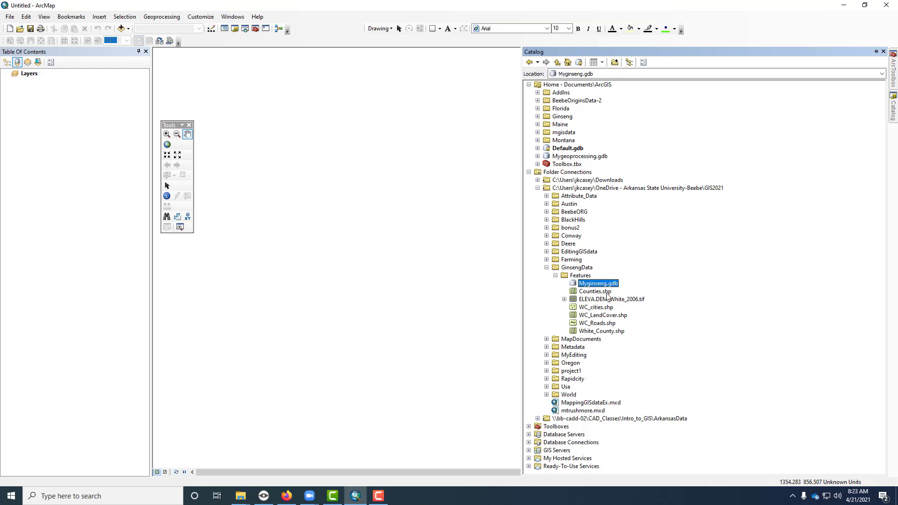
# Add ELEVA.DEM_White_2006.tif, White_County.shp and WC_Roads.shp from the Features folder to the map, keeping the Catalog pinned open.
pyautogui.moveTo(607, 303); pyautogui.dragTo(337, 226)
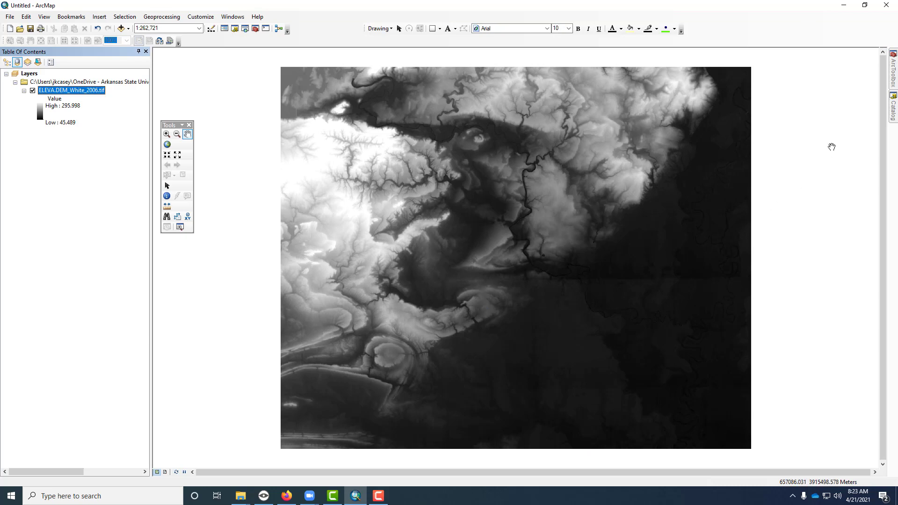
pyautogui.moveTo(891, 114)
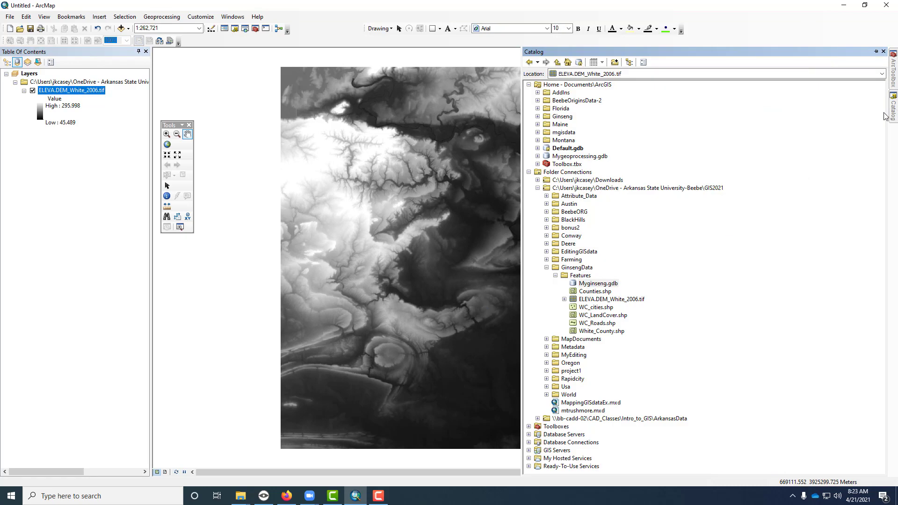
pyautogui.click(877, 51)
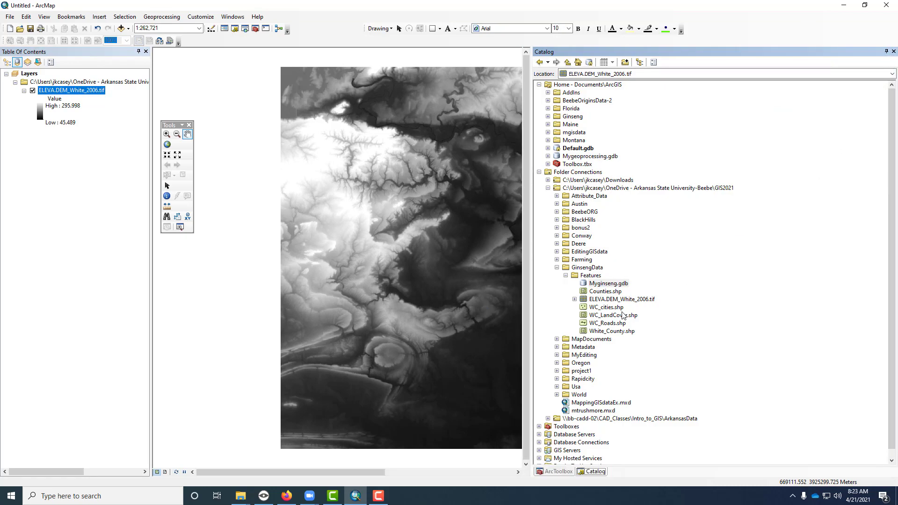
pyautogui.moveTo(622, 333); pyautogui.dragTo(434, 305)
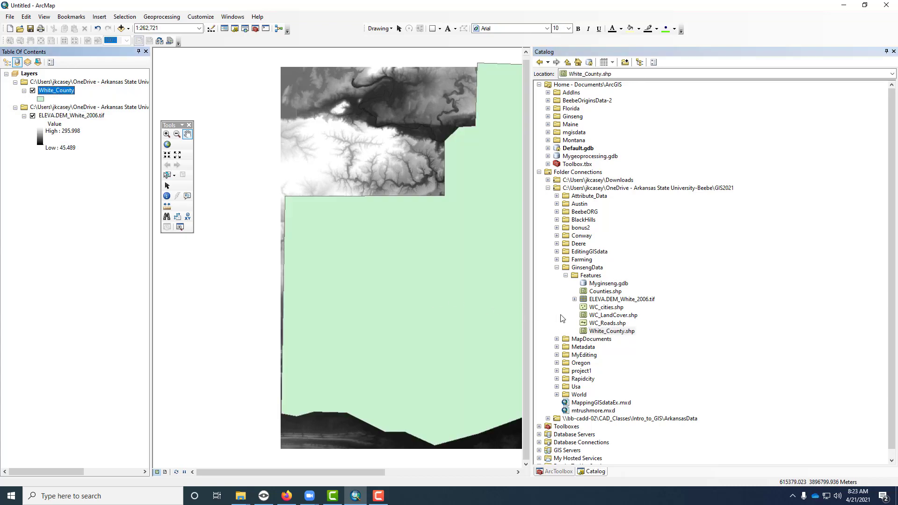
pyautogui.moveTo(608, 326); pyautogui.dragTo(399, 292)
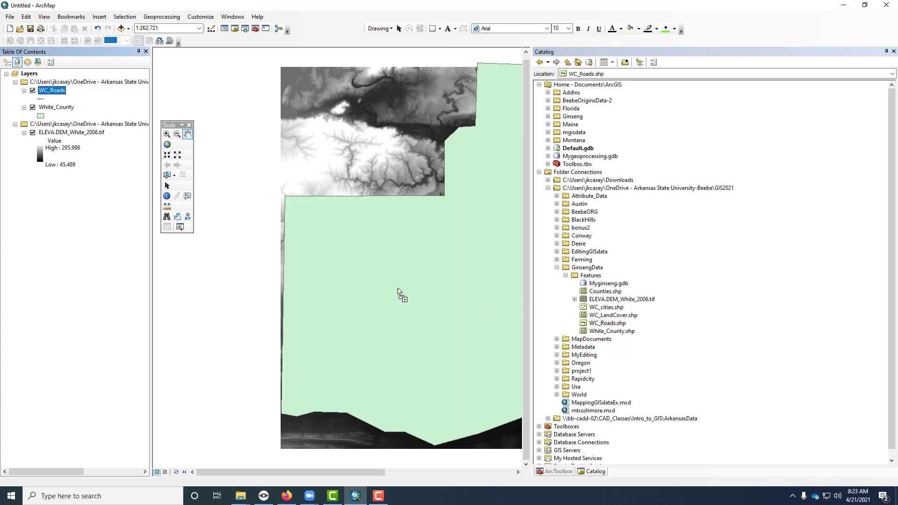
# Unpin the Catalog and symbolize the White_County layer as Hollow with a yellow outline of width 2.
pyautogui.click(887, 51)
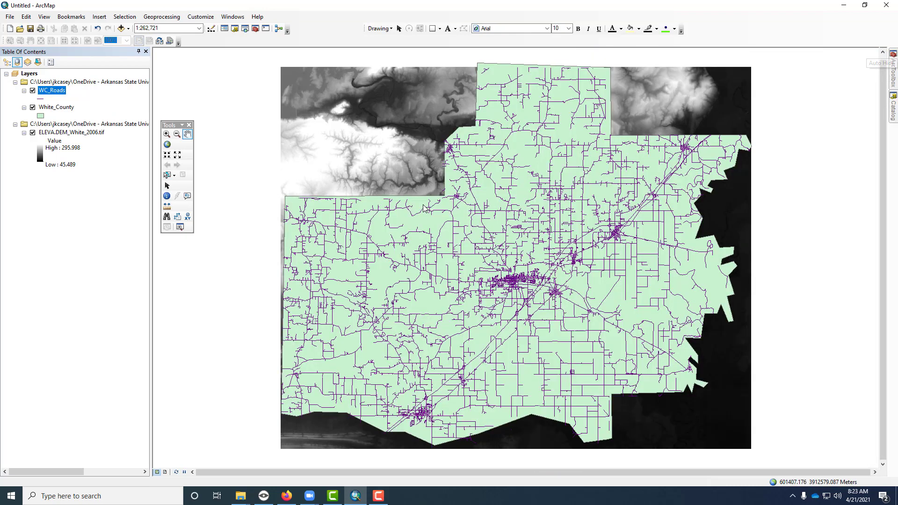
pyautogui.click(42, 116)
pyautogui.click(236, 241)
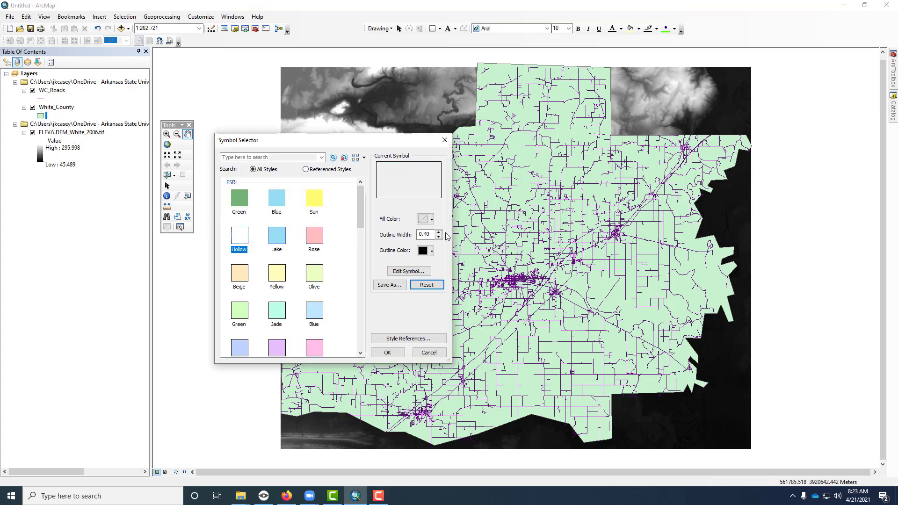
pyautogui.click(439, 232)
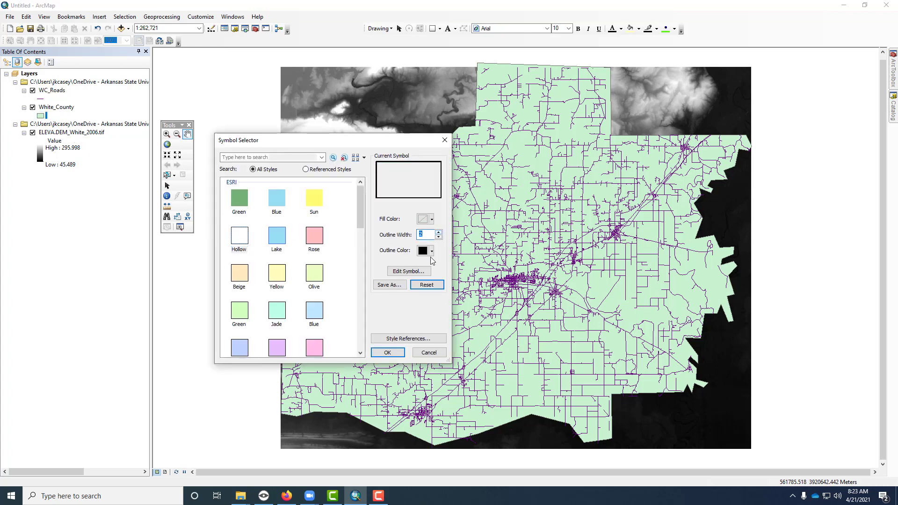
pyautogui.click(431, 251)
pyautogui.click(457, 285)
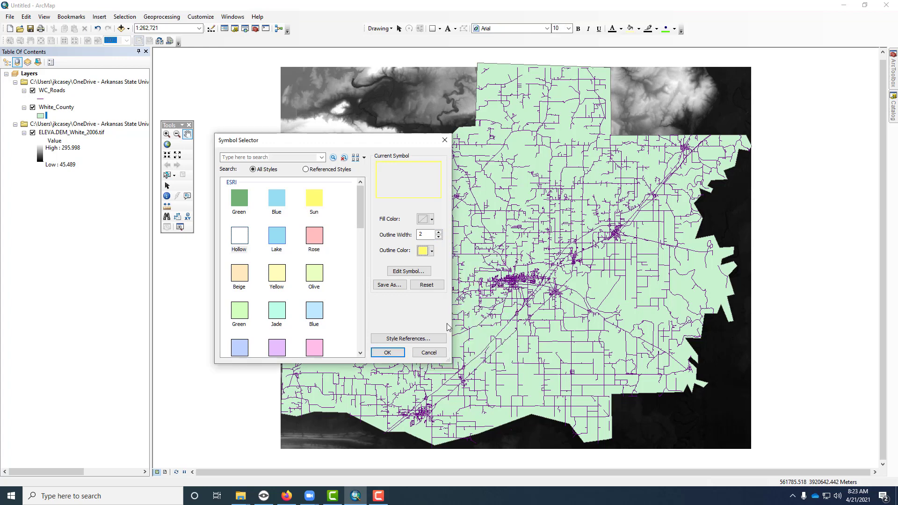
pyautogui.click(387, 352)
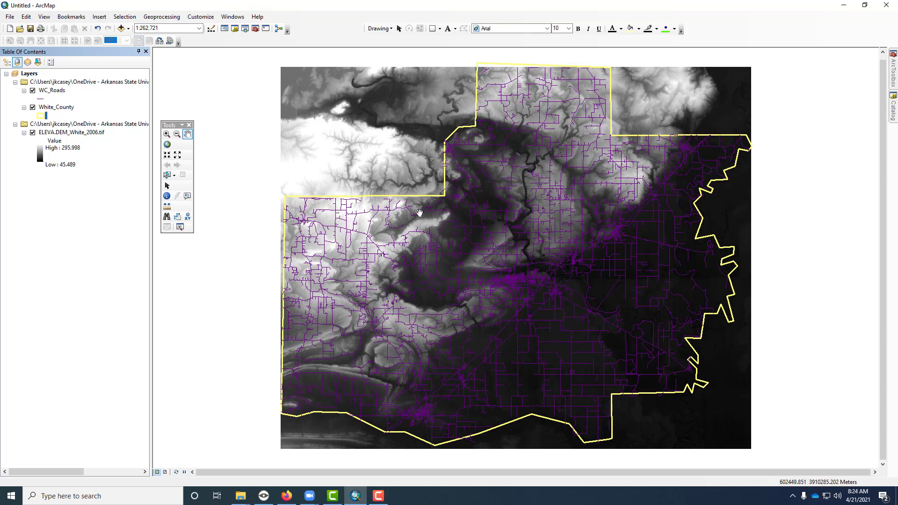
# In the geoprocessing environment settings, set the current workspace to Myginseng.gdb in the GinsengData Features folder.
pyautogui.click(173, 18)
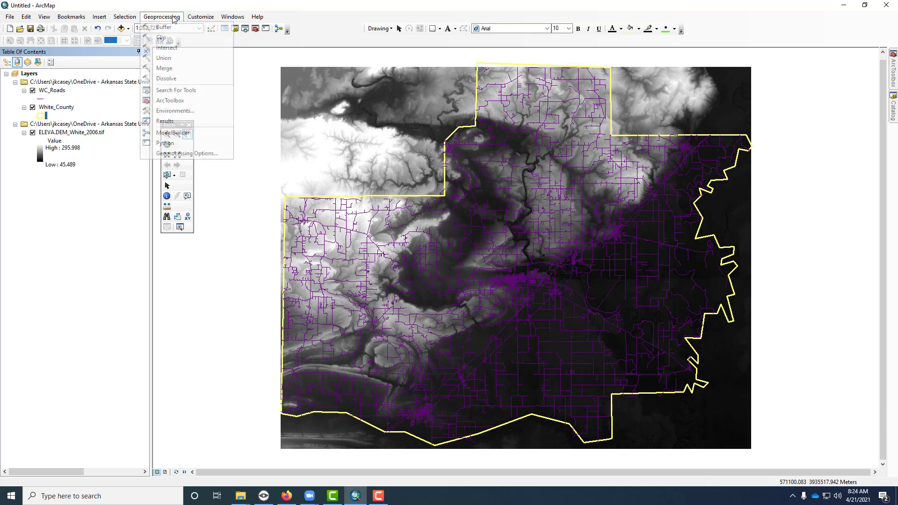
pyautogui.click(181, 115)
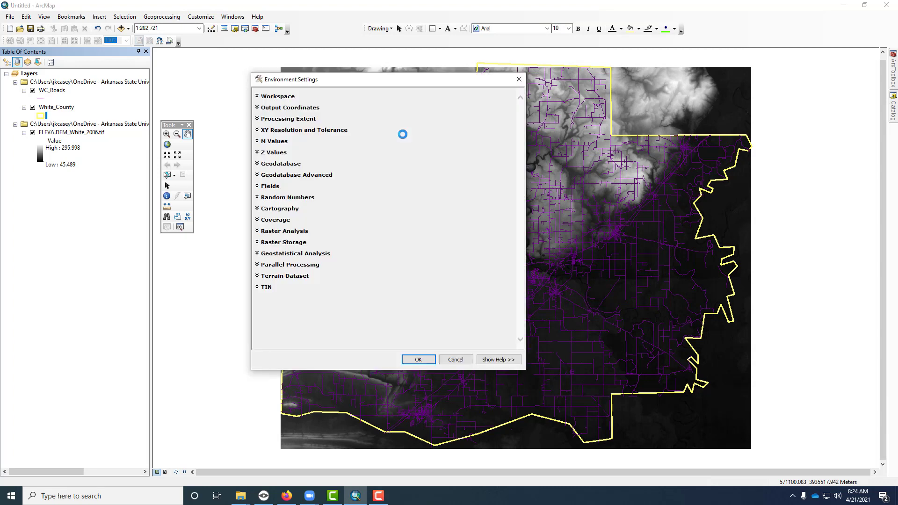
pyautogui.click(278, 97)
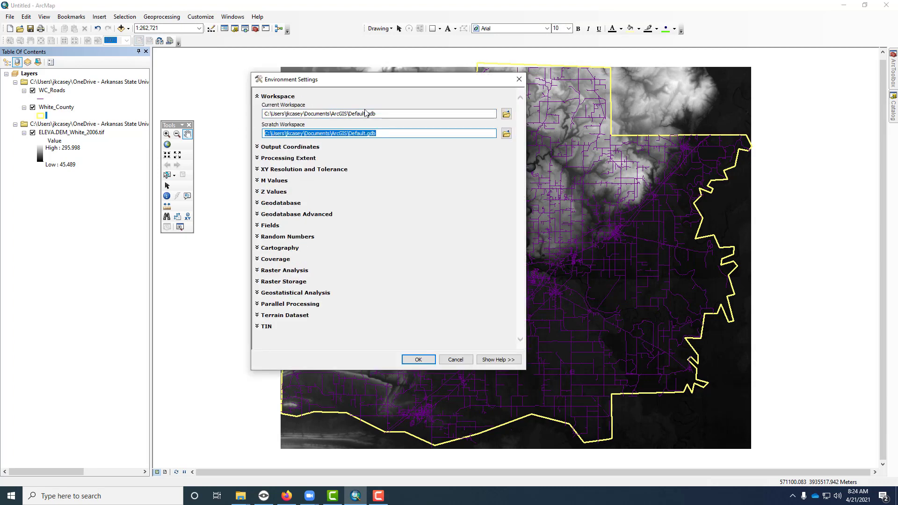
pyautogui.click(506, 115)
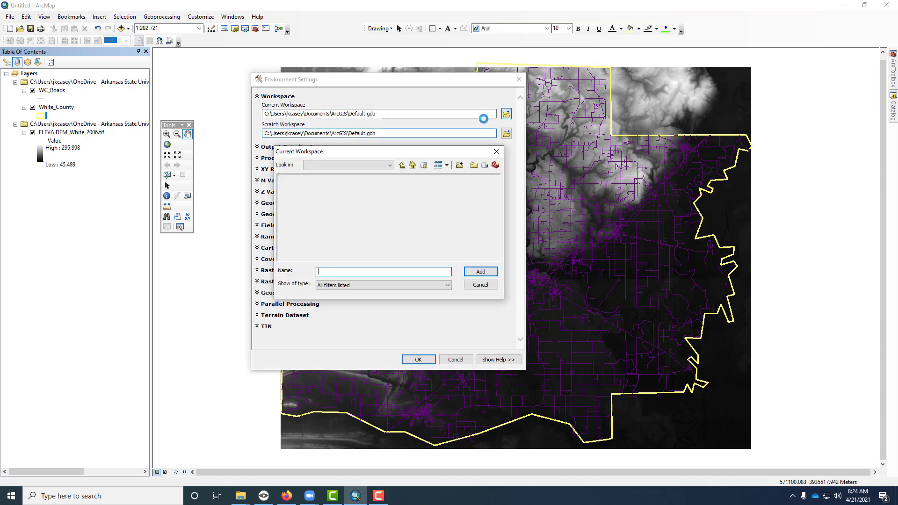
pyautogui.click(390, 166)
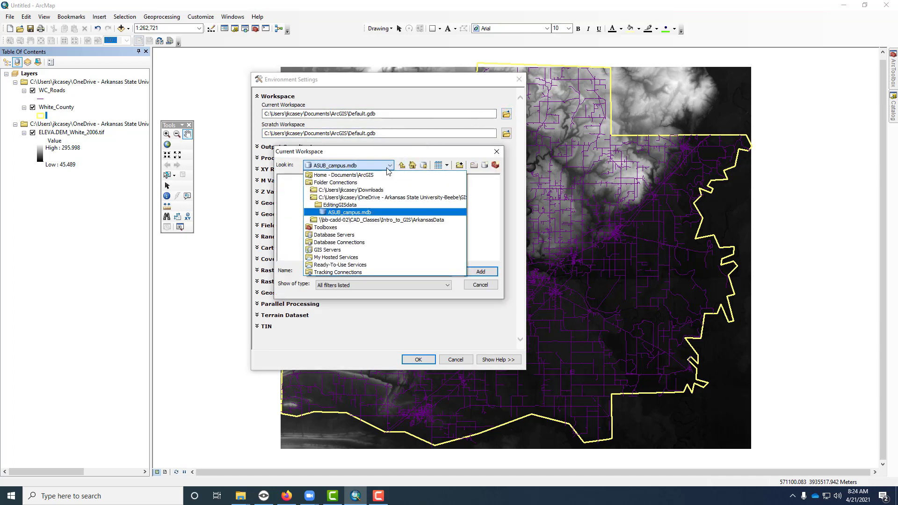
pyautogui.click(381, 198)
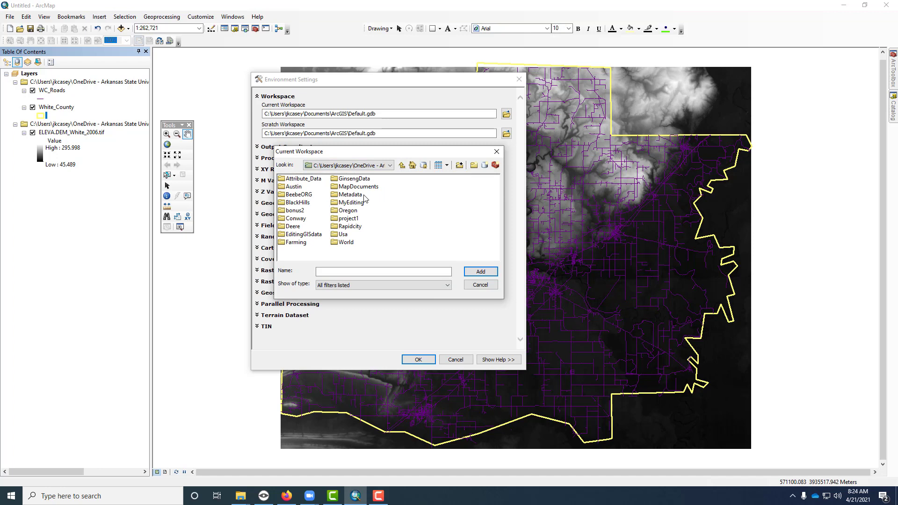
pyautogui.doubleClick(349, 180)
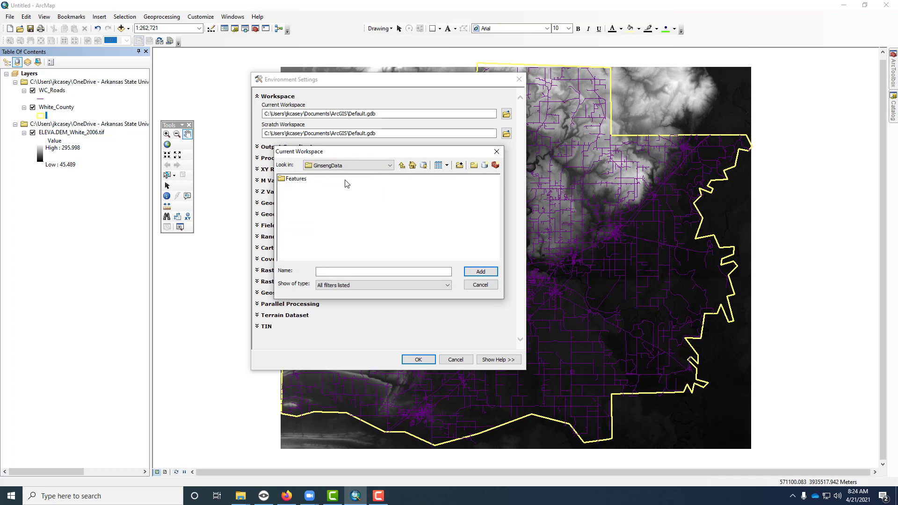
pyautogui.doubleClick(299, 180)
pyautogui.click(303, 180)
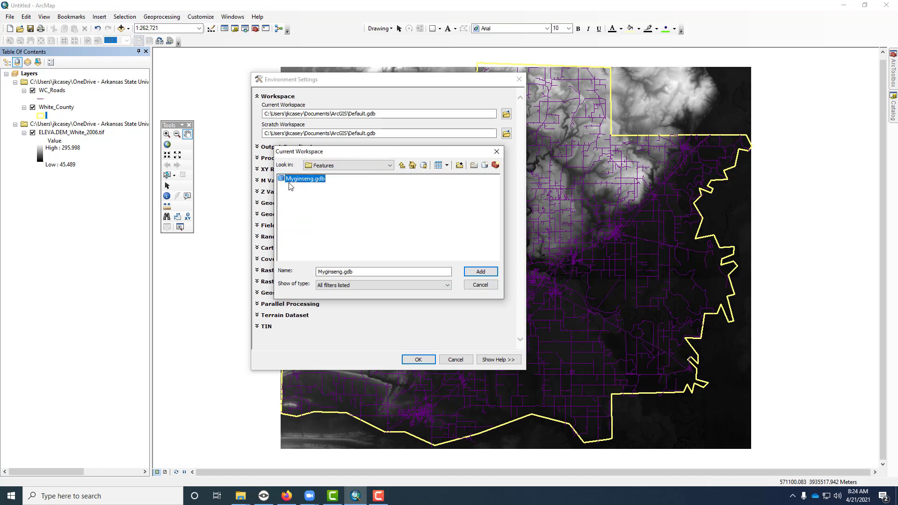
pyautogui.click(480, 271)
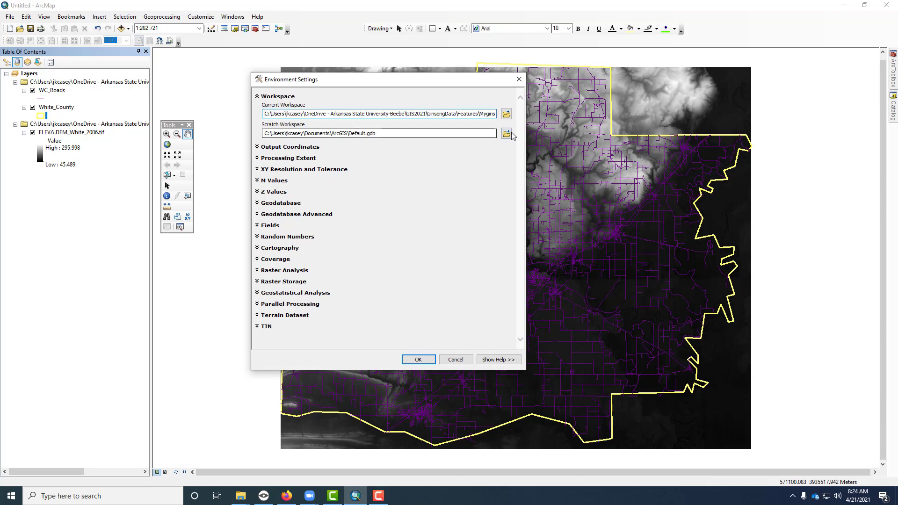
# Set the scratch workspace to Myginseng.gdb as well.
pyautogui.click(506, 134)
pyautogui.click(307, 180)
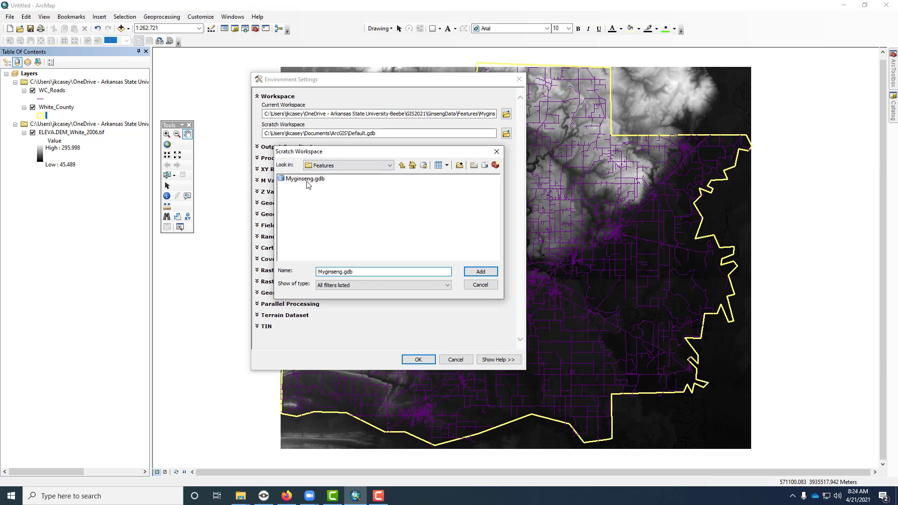
pyautogui.click(468, 272)
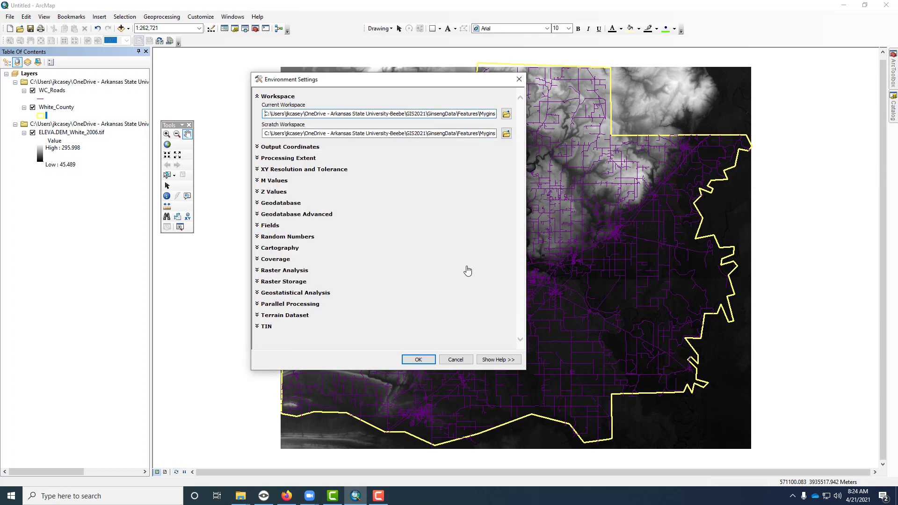
# Set the output coordinate system to be the same as layer ELEVA.DEM_White_2006.tif.
pyautogui.click(257, 148)
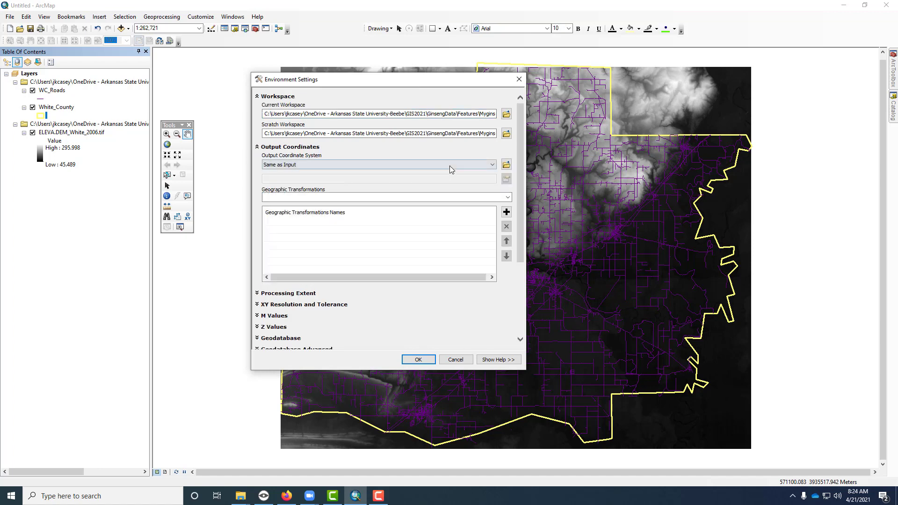
pyautogui.click(450, 166)
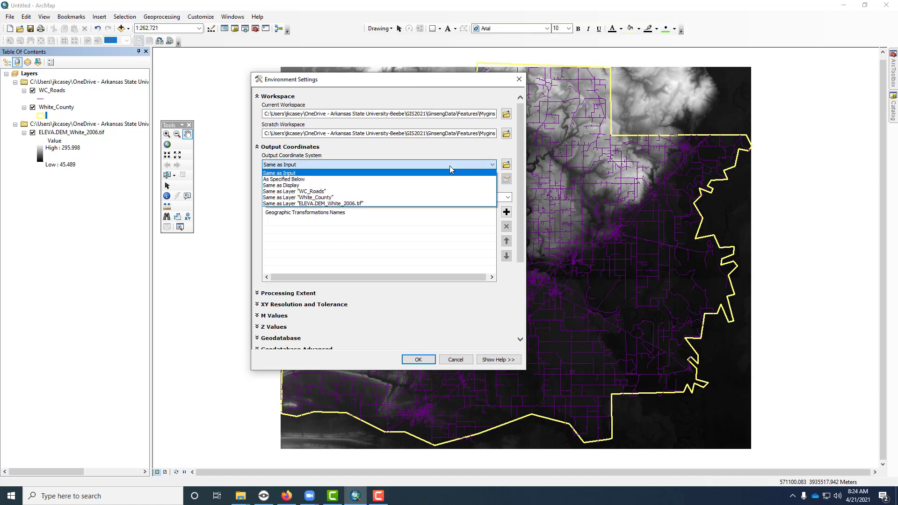
pyautogui.click(443, 204)
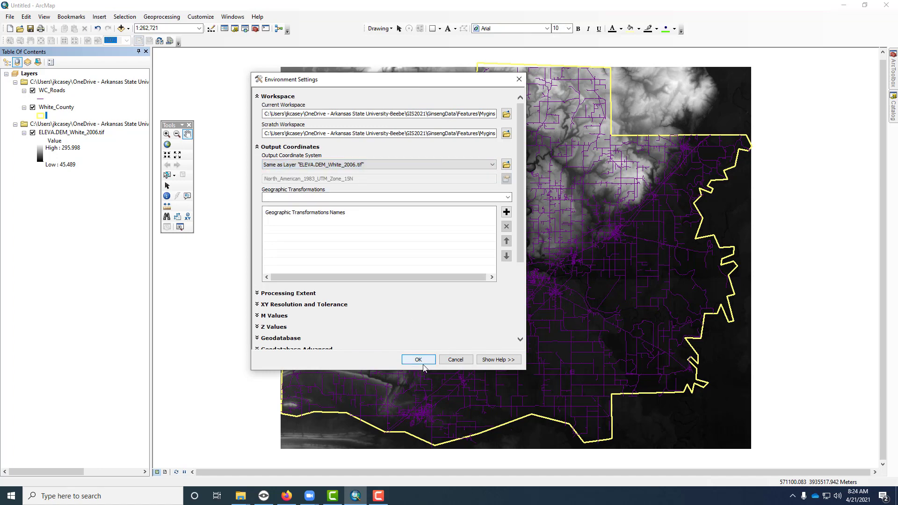
pyautogui.click(257, 148)
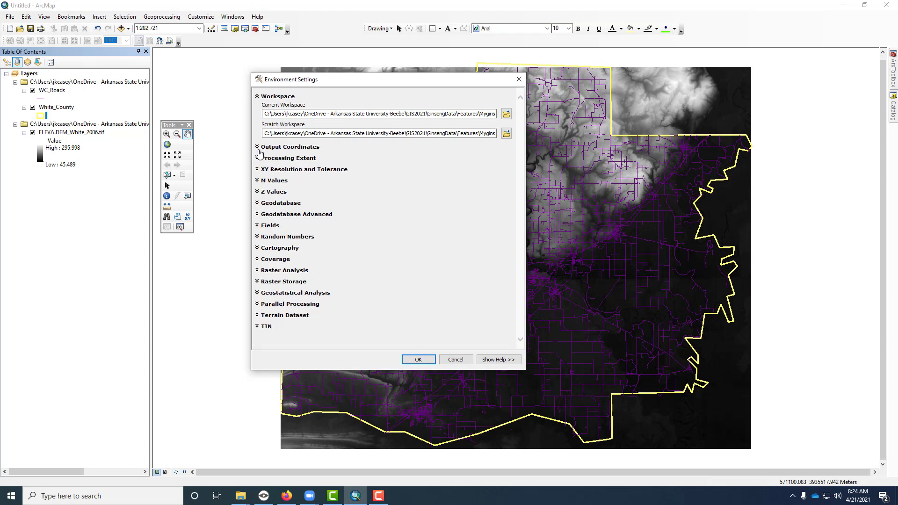
# Set the raster analysis cell size to the same as layer ELEVA.DEM_White_2006.tif.
pyautogui.click(257, 272)
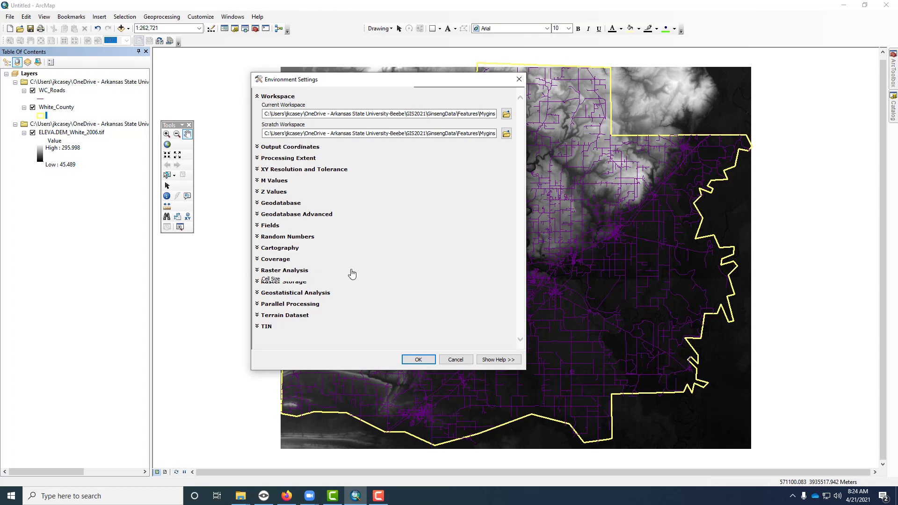
pyautogui.click(364, 255)
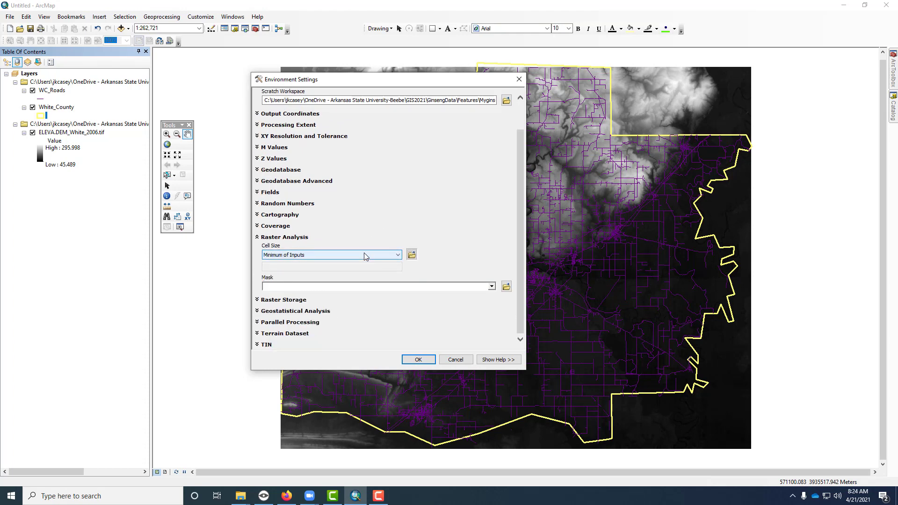
pyautogui.press('Down')
pyautogui.press('Down')
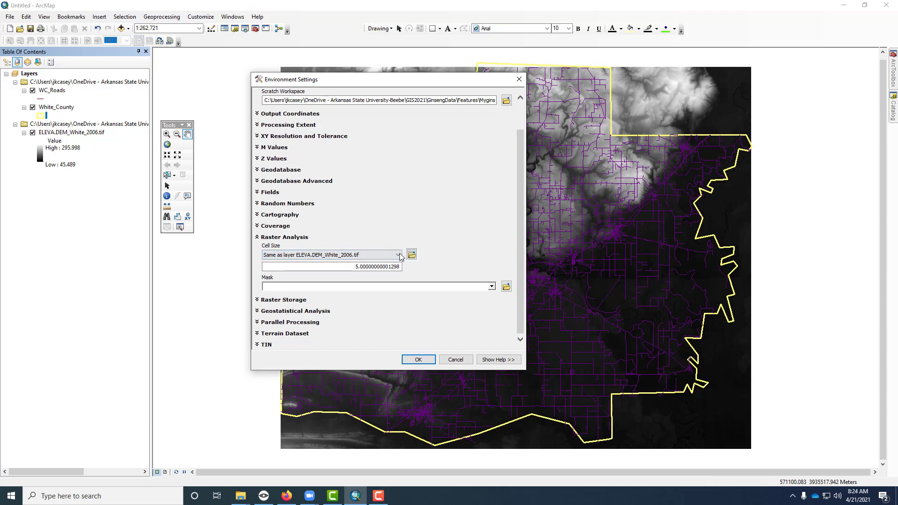
pyautogui.click(398, 255)
pyautogui.click(354, 282)
# Use White_County as the raster analysis mask and apply the environment settings.
pyautogui.click(492, 287)
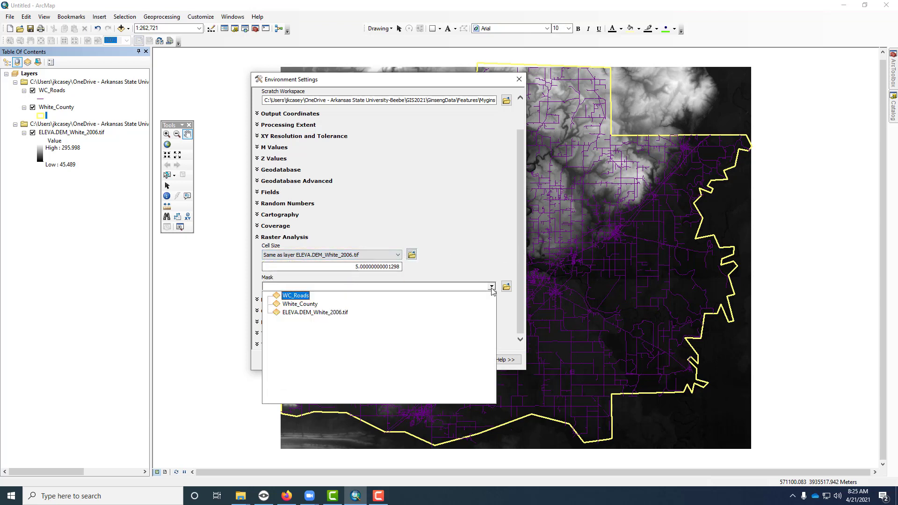
pyautogui.click(300, 304)
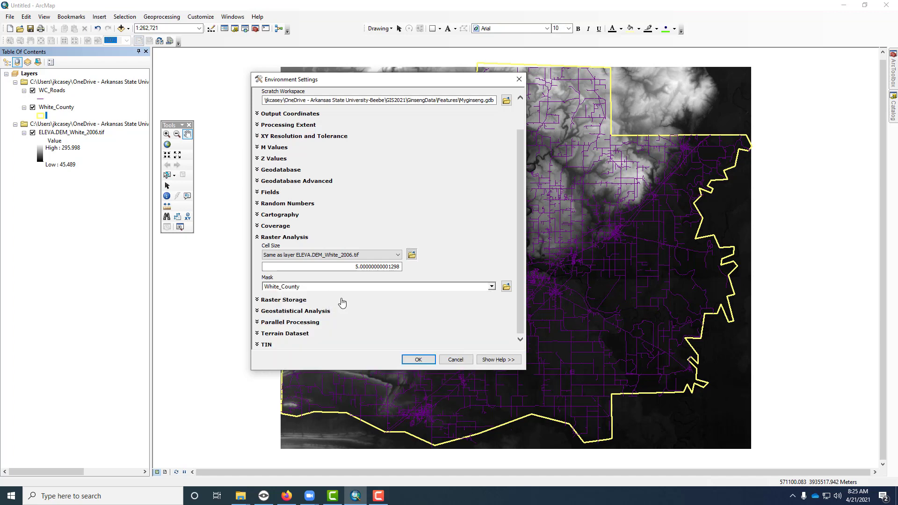
pyautogui.click(419, 359)
# Switch to Firefox to check which surface rasters the lab's Process section requires, and return to ArcMap.
pyautogui.click(286, 496)
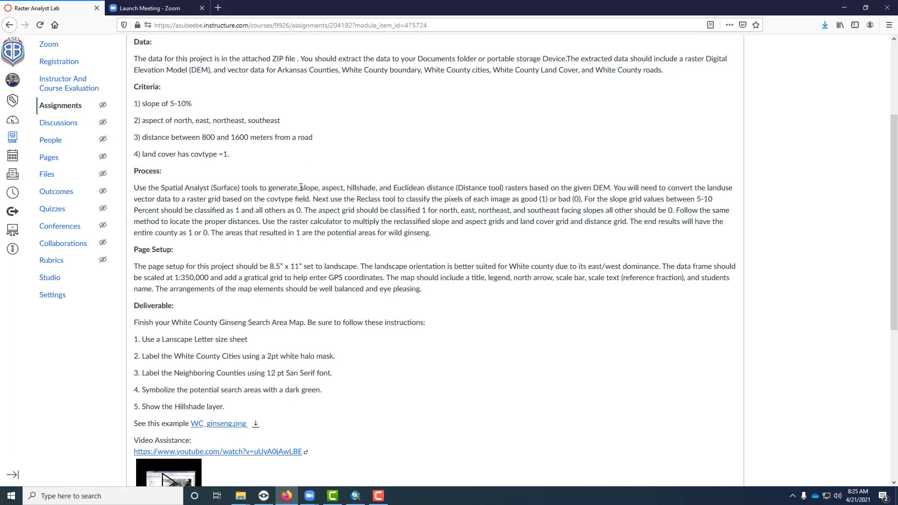
pyautogui.moveTo(302, 187); pyautogui.dragTo(319, 188)
pyautogui.hotkey('alt', 'Tab')
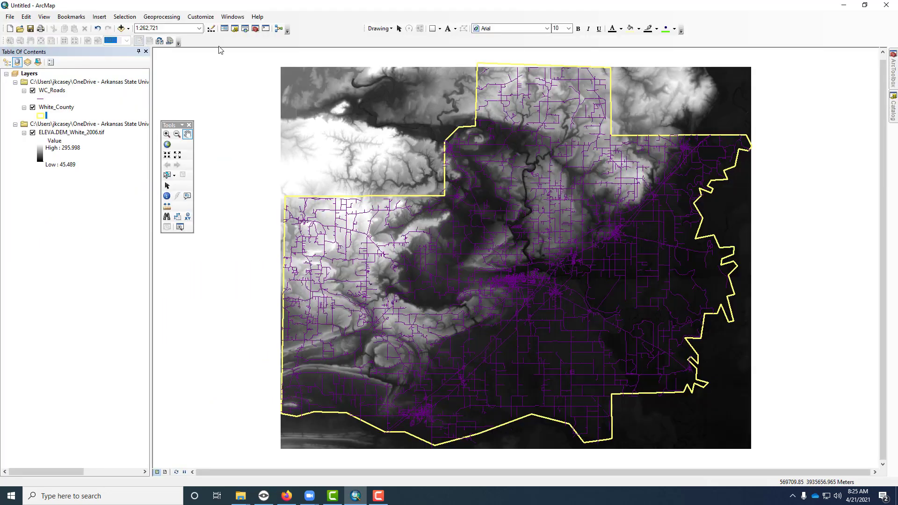
# Check in the extensions list that Spatial Analyst is enabled.
pyautogui.click(208, 18)
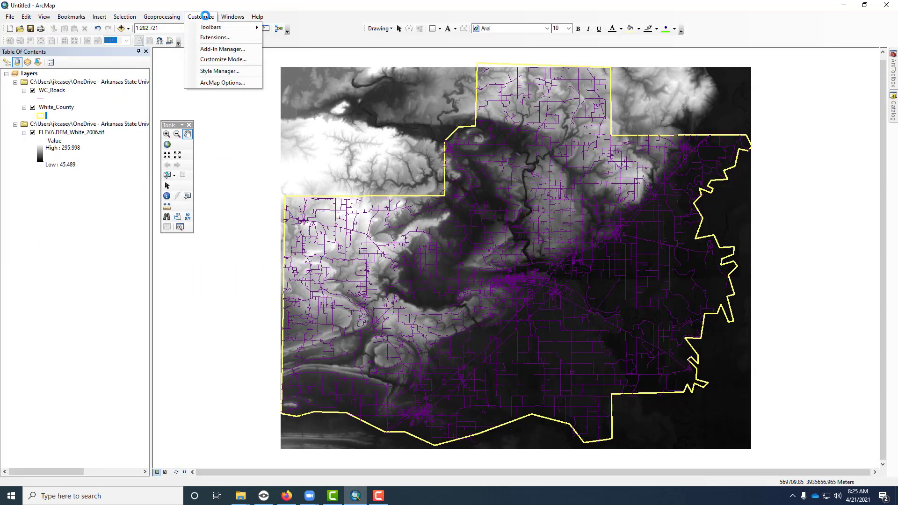
pyautogui.click(207, 38)
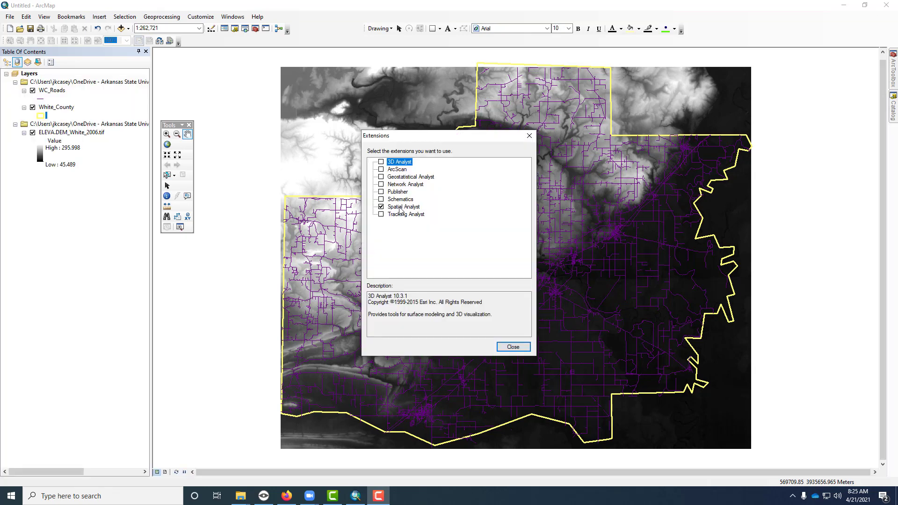
pyautogui.click(513, 347)
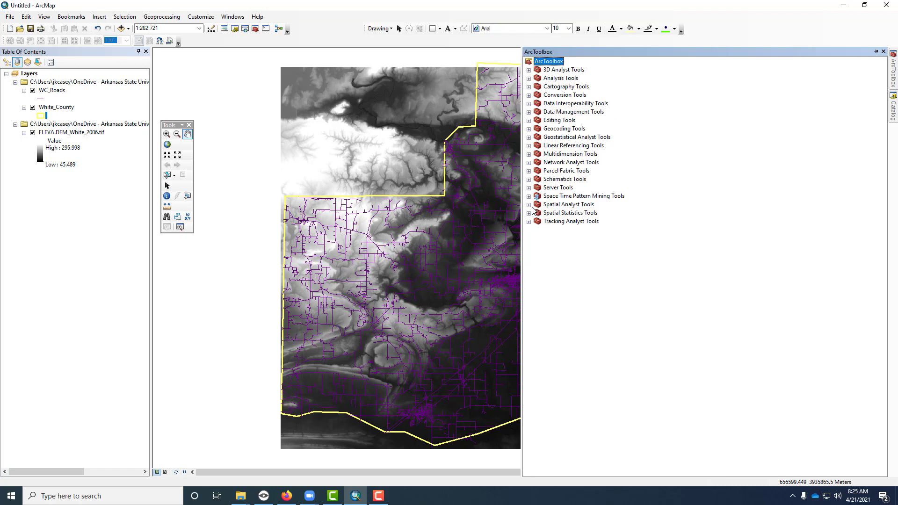
# Start the Spatial Analyst Surface Slope tool with ELEVA.DEM_White_2006.tif as the input raster.
pyautogui.click(529, 205)
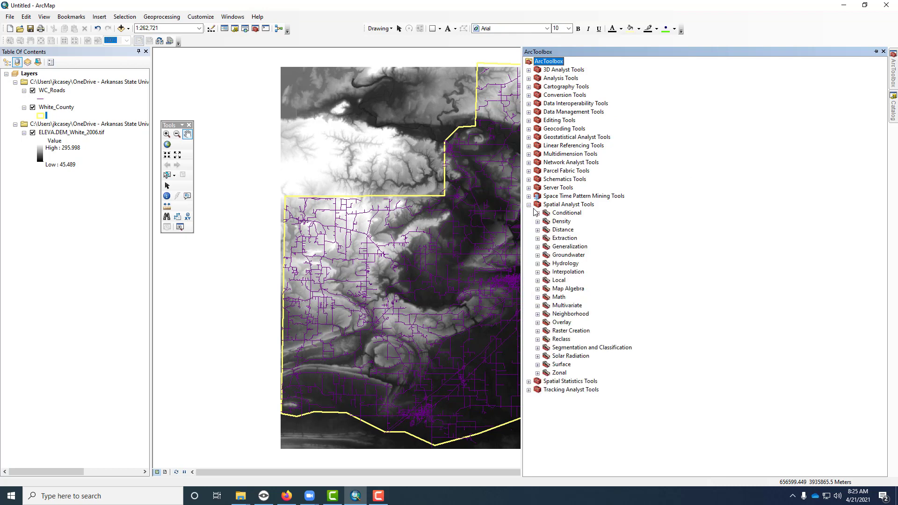
pyautogui.click(538, 365)
pyautogui.scroll(-1, 588, 371)
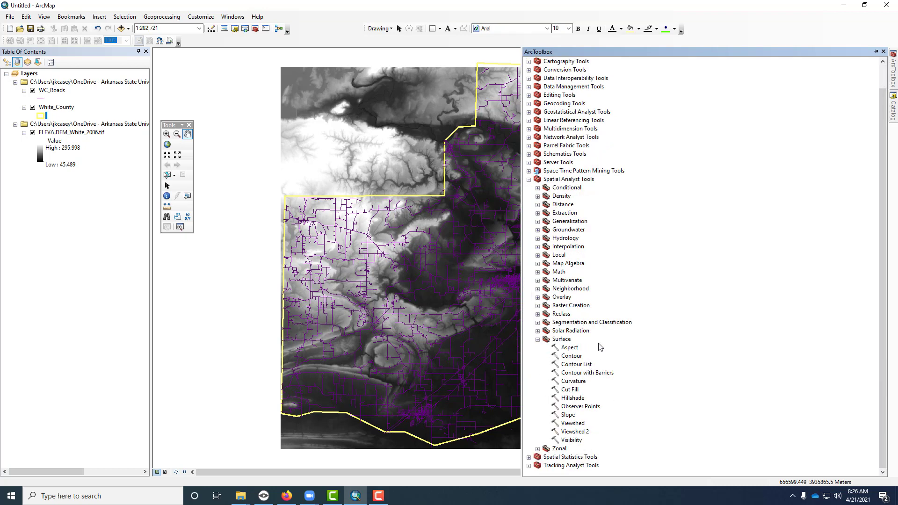
pyautogui.click(569, 416)
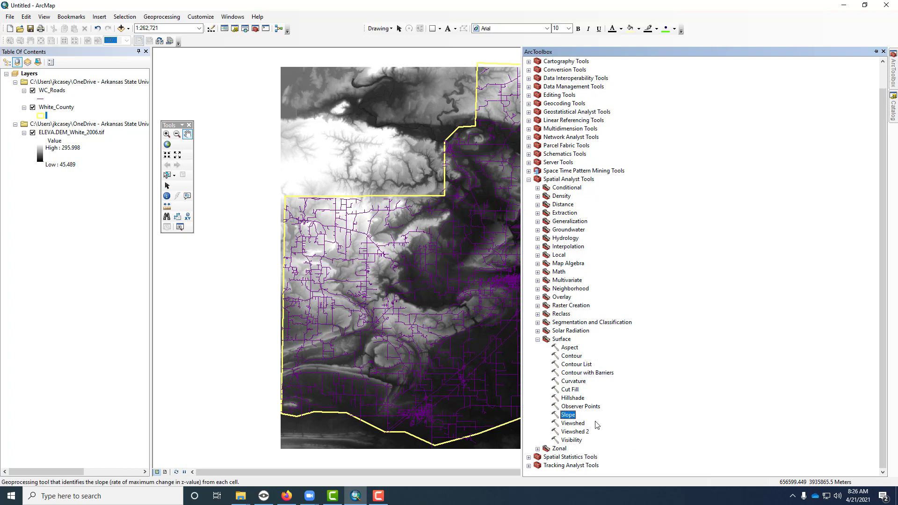
pyautogui.doubleClick(568, 416)
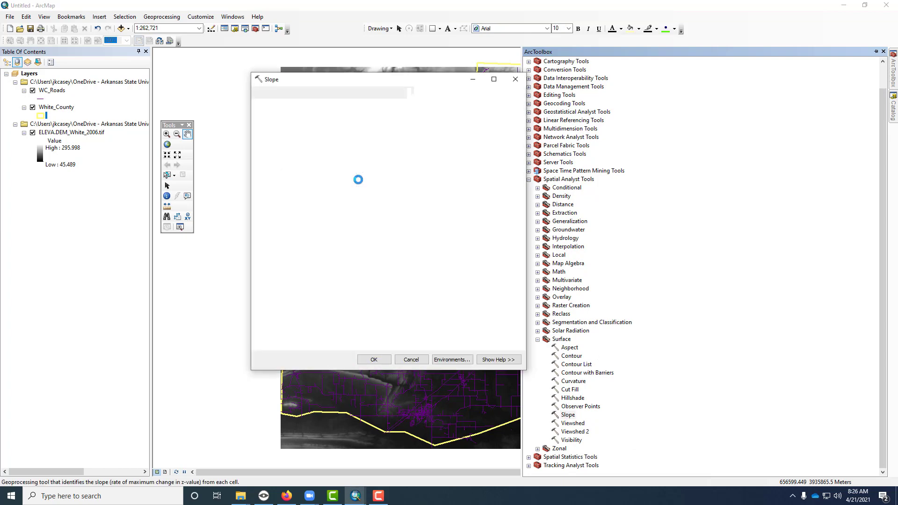
pyautogui.click(490, 106)
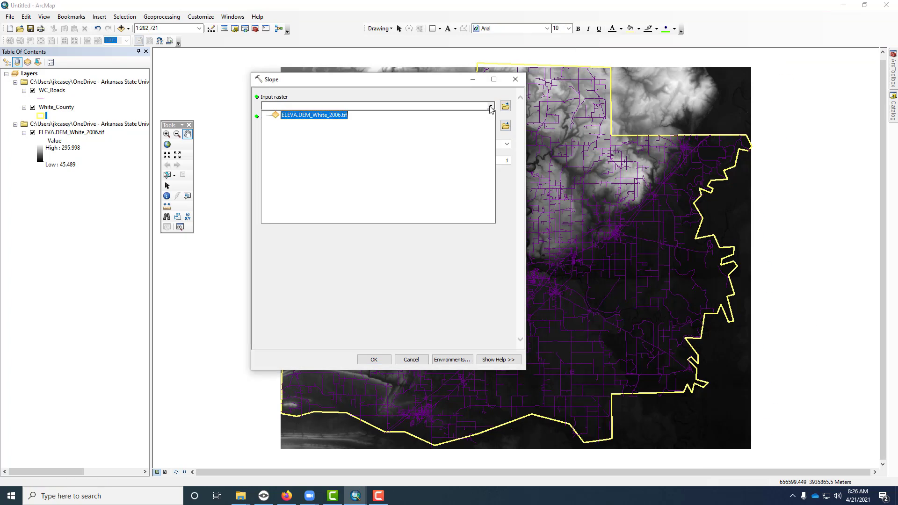
pyautogui.click(311, 116)
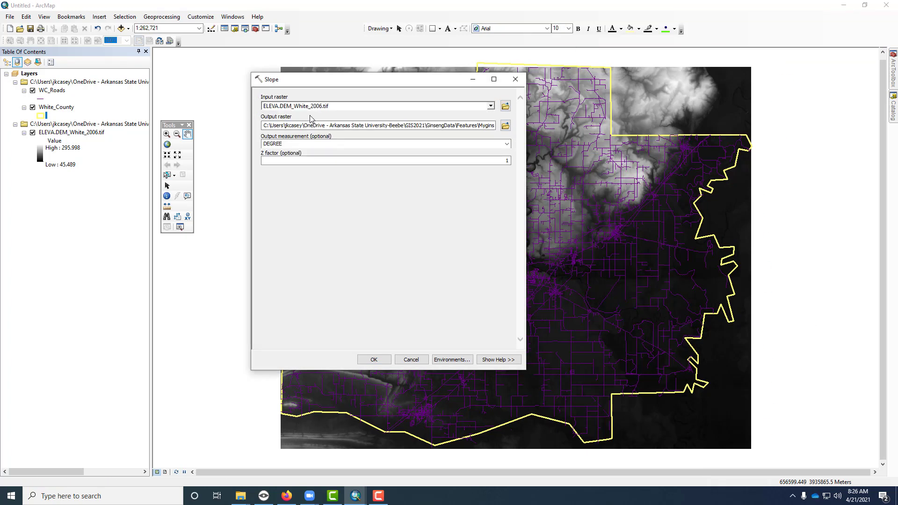
# Switch to Firefox to check the slope requirement in the lab's Criteria section, and return to ArcMap.
pyautogui.click(289, 498)
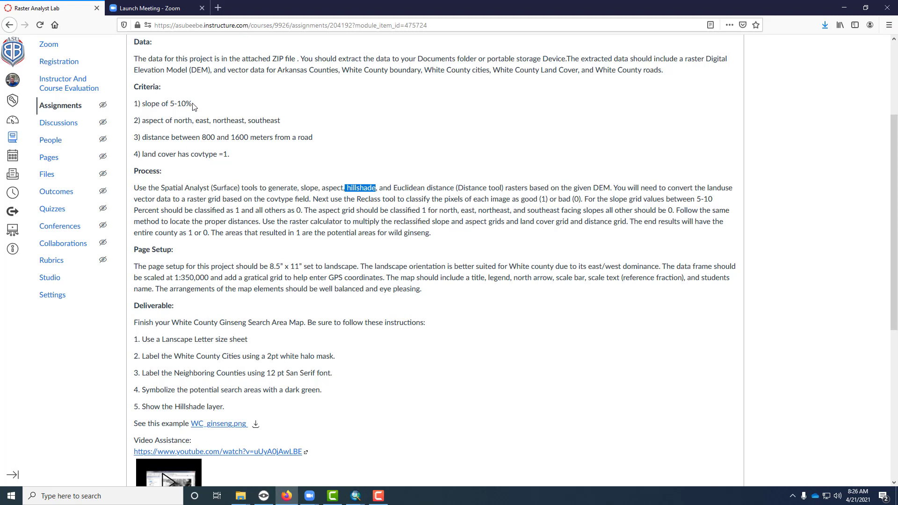
pyautogui.moveTo(193, 104); pyautogui.dragTo(177, 103)
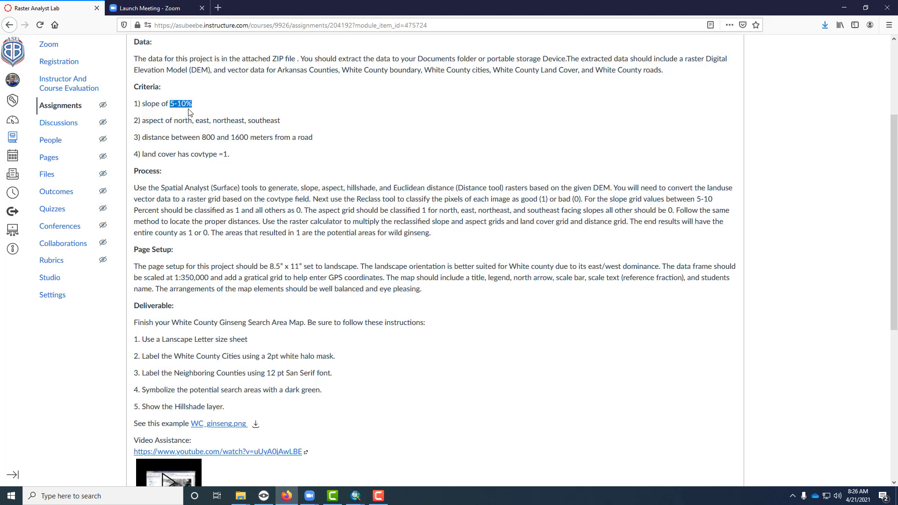
pyautogui.click(356, 496)
pyautogui.click(394, 472)
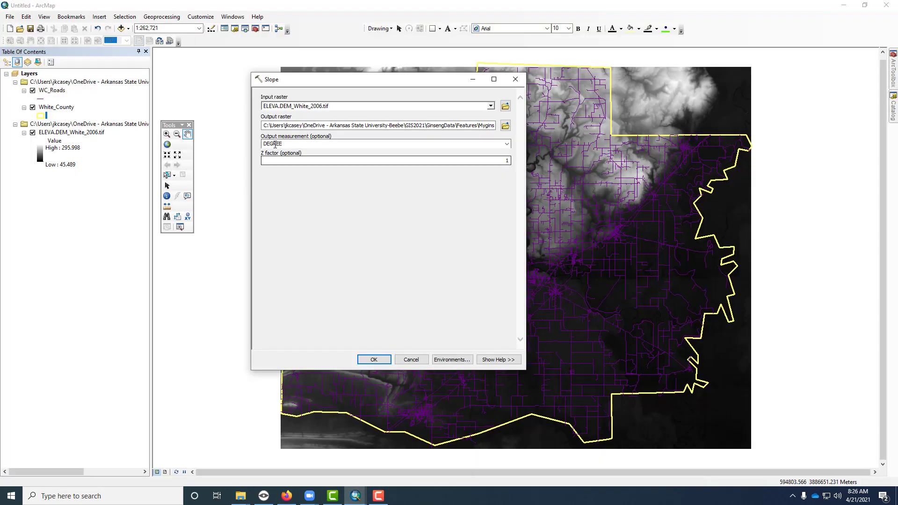
# Set the slope output measurement to PERCENT_RISE and run the Slope tool.
pyautogui.click(507, 144)
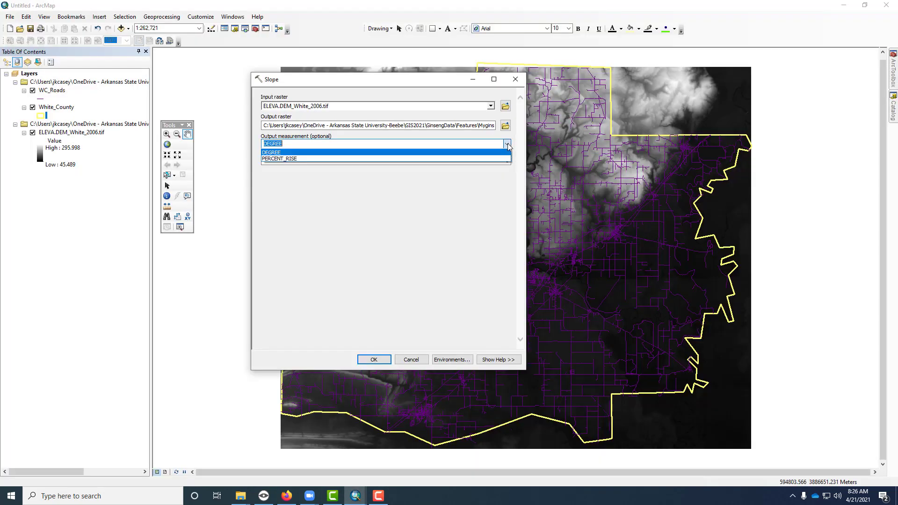
pyautogui.click(322, 158)
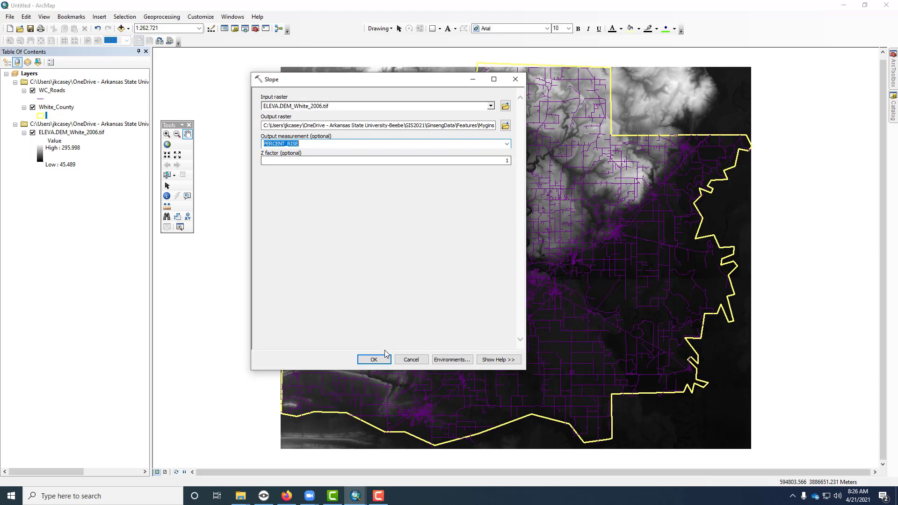
pyautogui.click(373, 361)
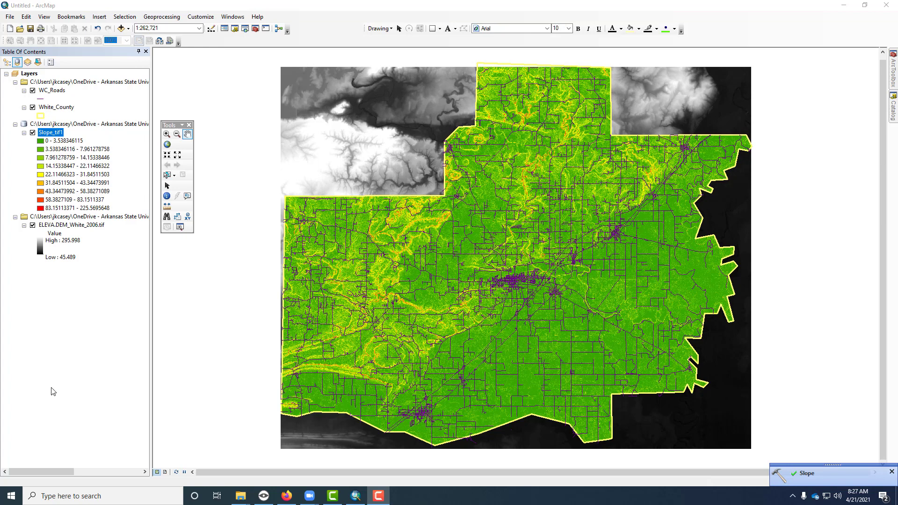
# Review the class ranges of the Slope_tif1 raster and hide that layer.
pyautogui.click(59, 150)
pyautogui.click(60, 150)
pyautogui.click(59, 158)
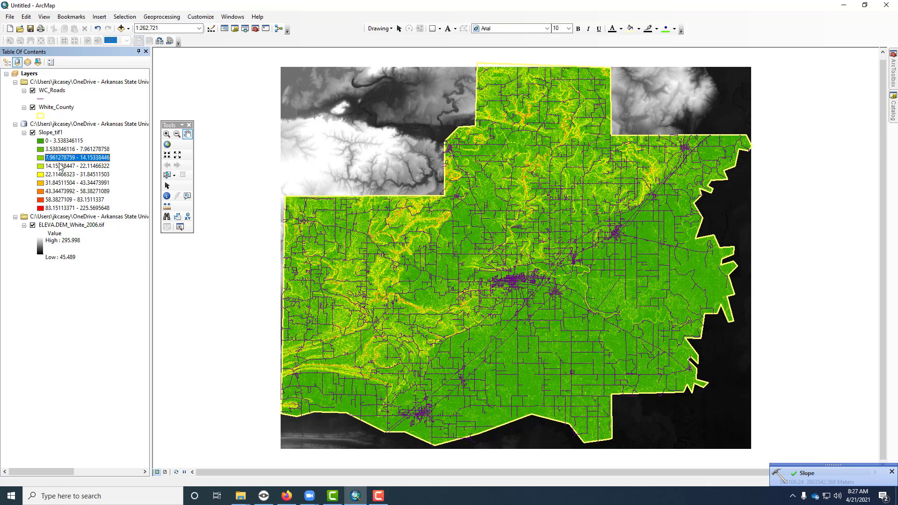
pyautogui.click(60, 167)
pyautogui.click(58, 175)
pyautogui.click(59, 183)
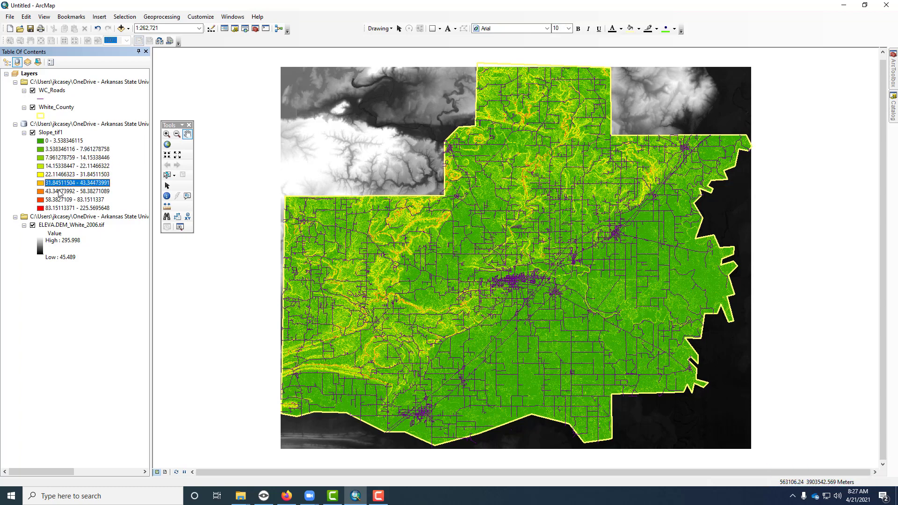
pyautogui.click(59, 192)
pyautogui.click(59, 200)
pyautogui.click(58, 209)
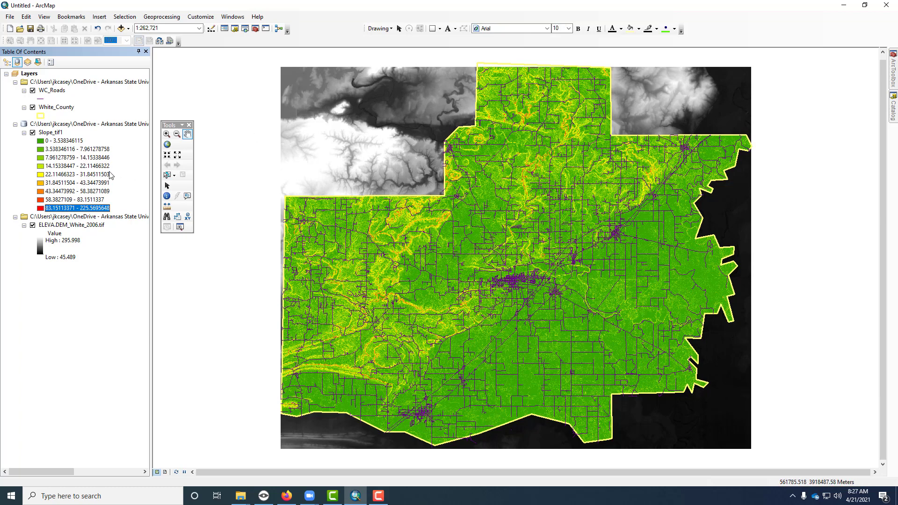
pyautogui.click(33, 133)
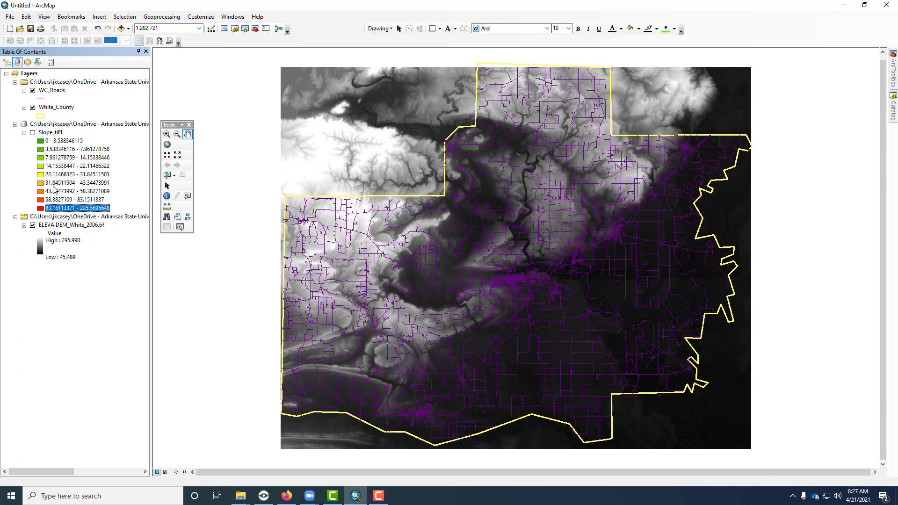
# Switch to Firefox to check which surface raster follows slope in the lab's Process section, and return to ArcMap.
pyautogui.click(286, 499)
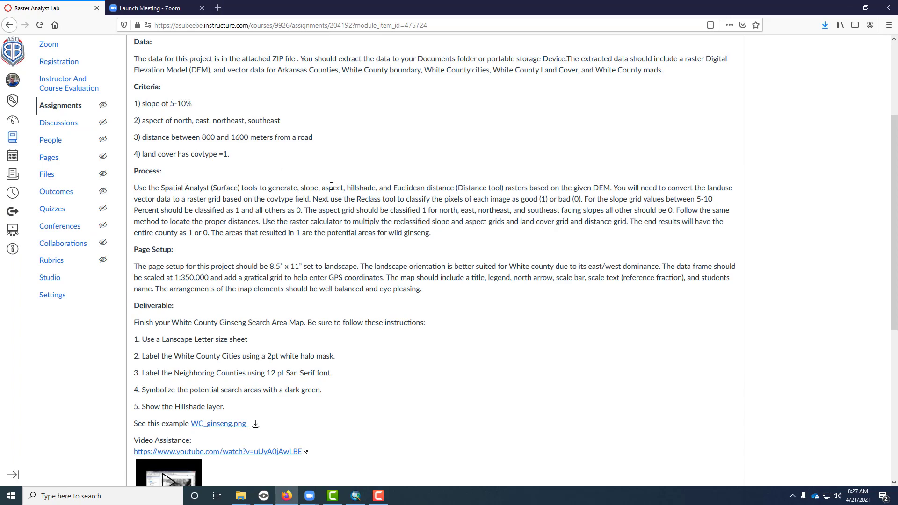
pyautogui.doubleClick(324, 190)
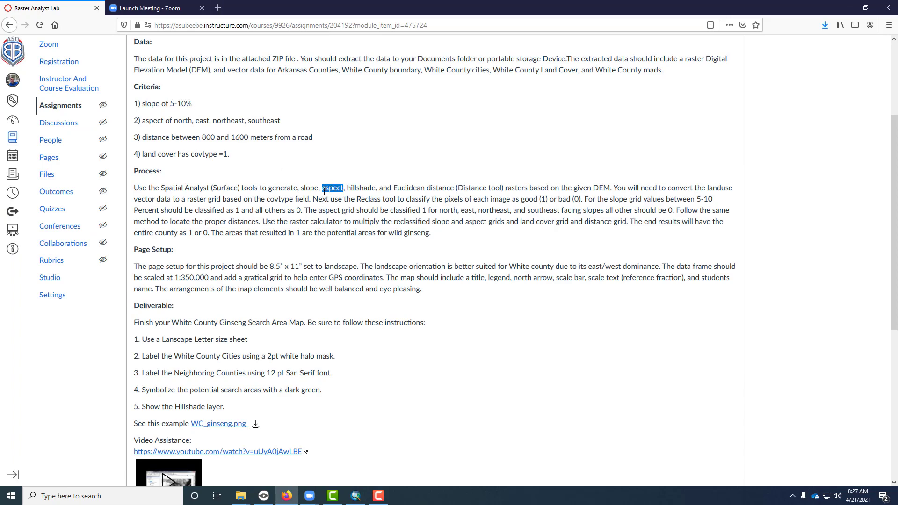
pyautogui.click(355, 495)
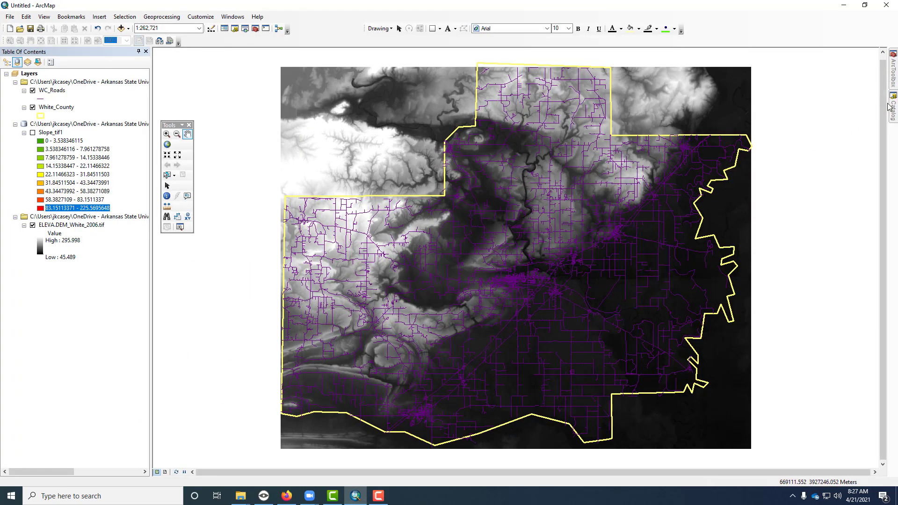
# Run the Spatial Analyst Aspect tool with ELEVA.DEM_White_2006.tif as the input raster, keeping the default output path.
pyautogui.click(894, 79)
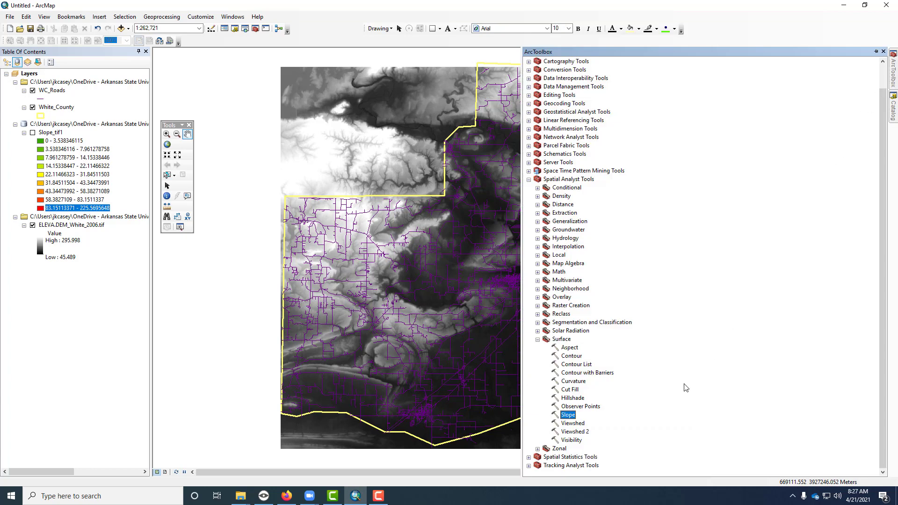
pyautogui.click(569, 348)
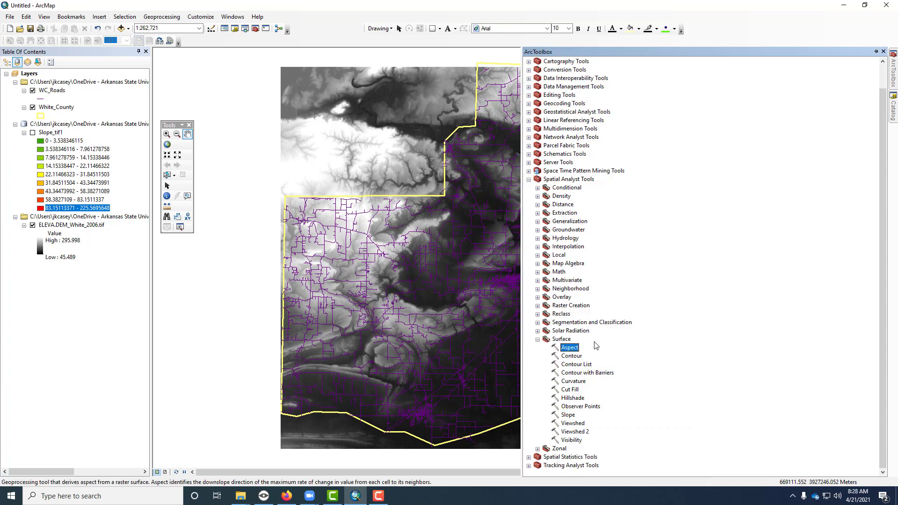
pyautogui.doubleClick(570, 348)
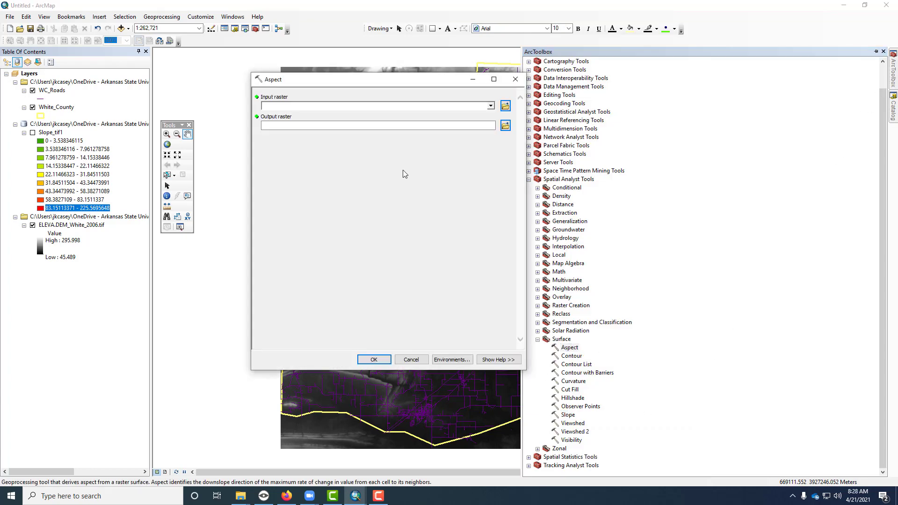
pyautogui.click(490, 106)
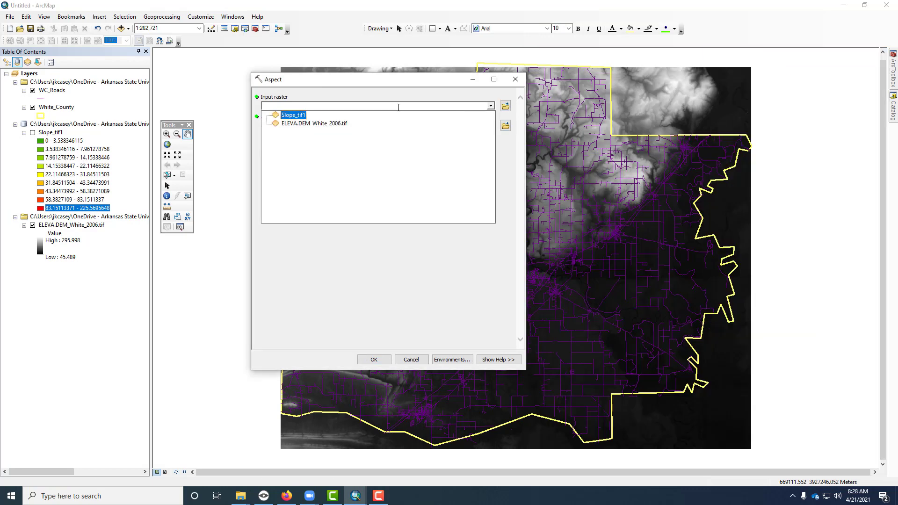
pyautogui.click(335, 125)
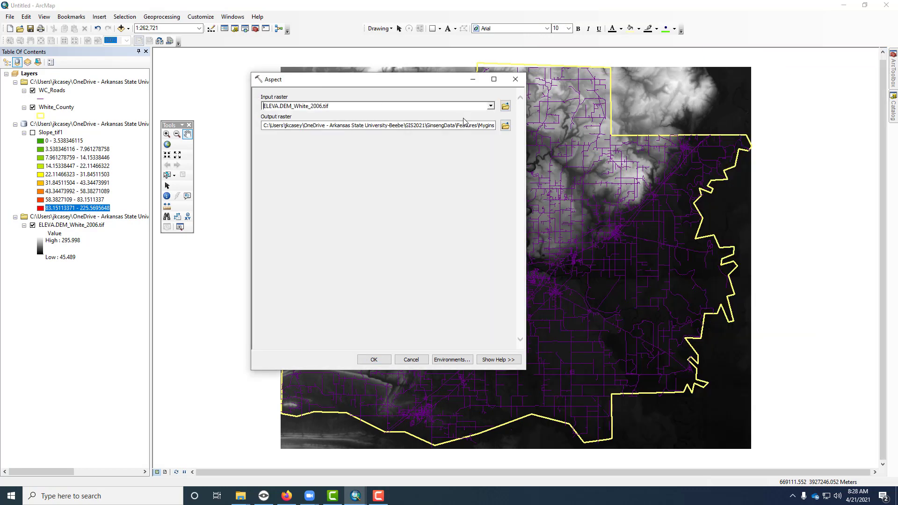
pyautogui.click(490, 125)
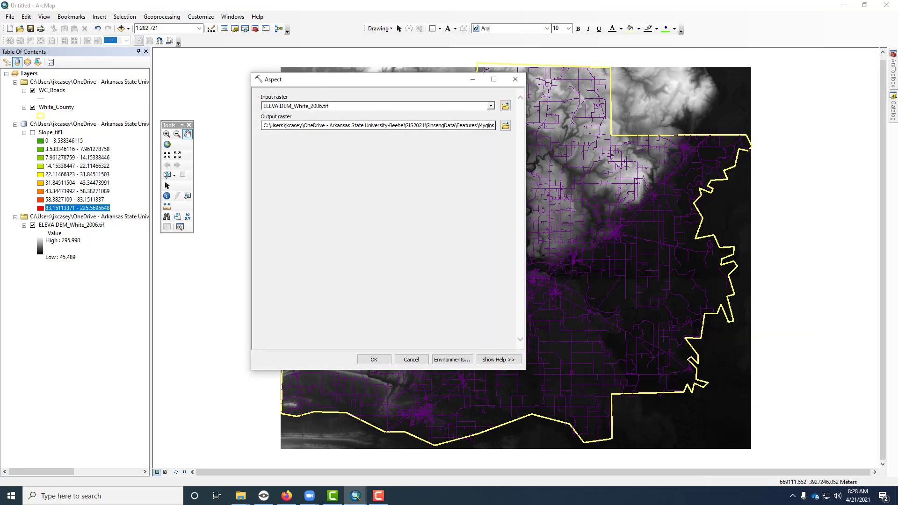
pyautogui.click(374, 360)
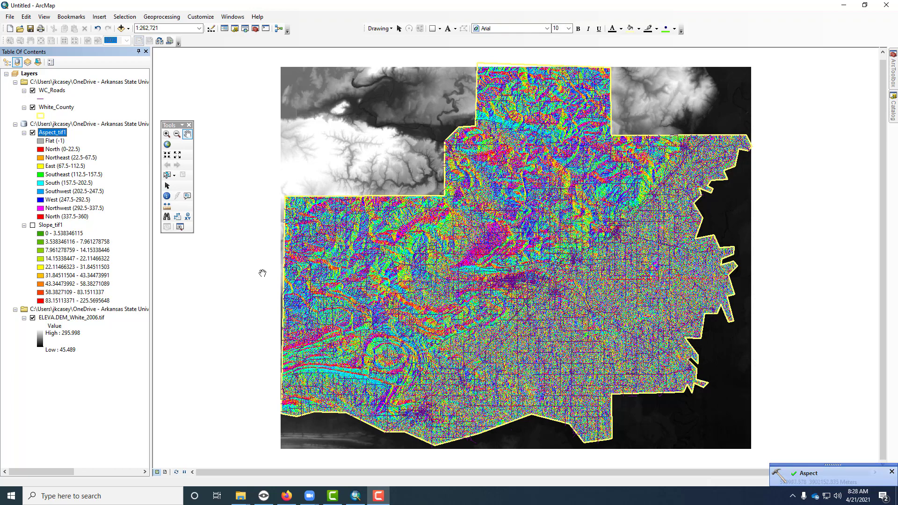
# Review the north, northeast, east and southeast classes of Aspect_tif1 and hide that layer.
pyautogui.click(59, 149)
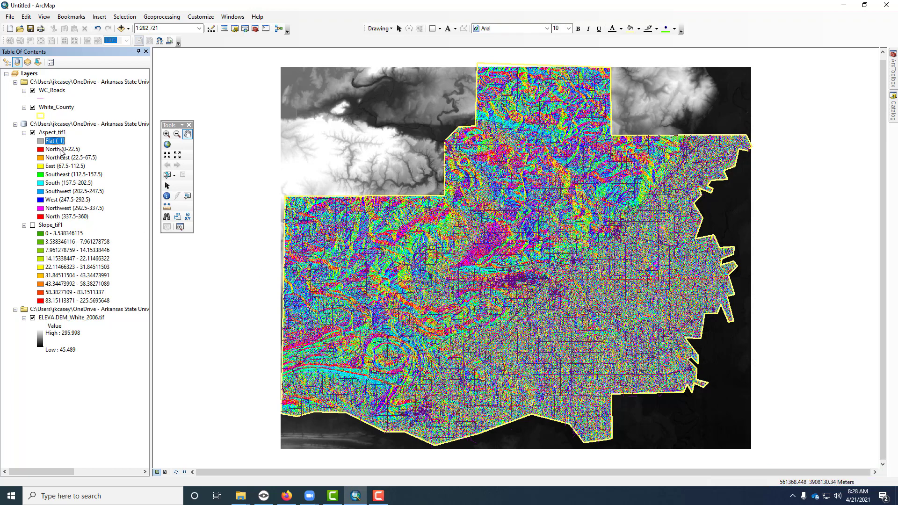
pyautogui.click(60, 158)
pyautogui.click(60, 166)
pyautogui.click(60, 174)
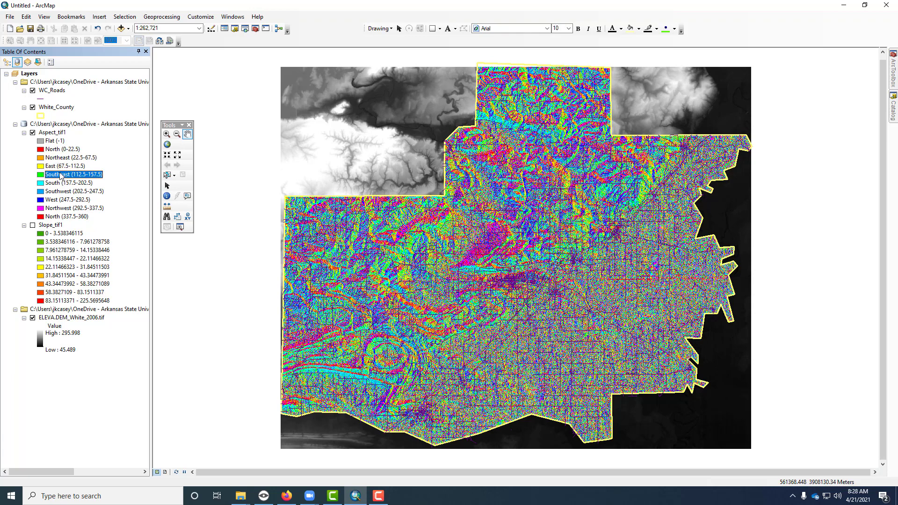
pyautogui.click(57, 217)
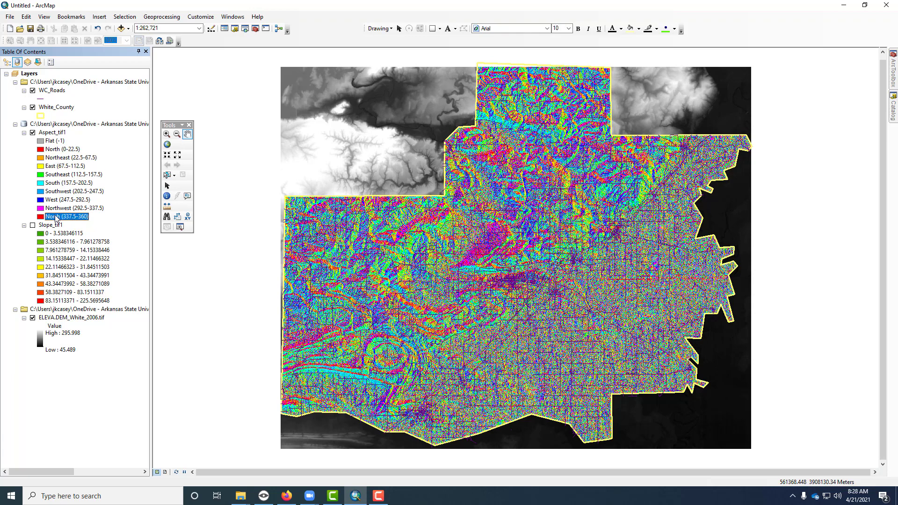
pyautogui.click(33, 133)
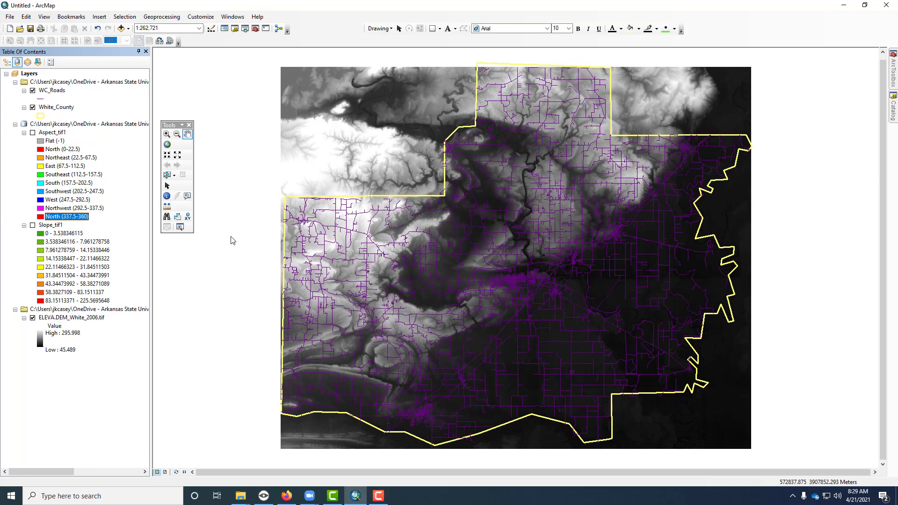
# Switch to Firefox to check the raster required after aspect in the lab's Process section, and return to ArcMap.
pyautogui.click(286, 496)
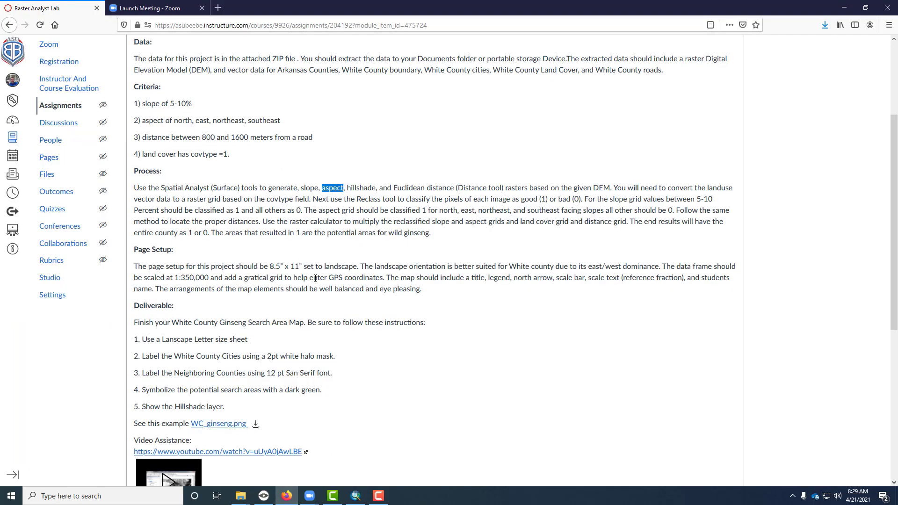
pyautogui.moveTo(377, 189); pyautogui.dragTo(345, 190)
pyautogui.click(355, 496)
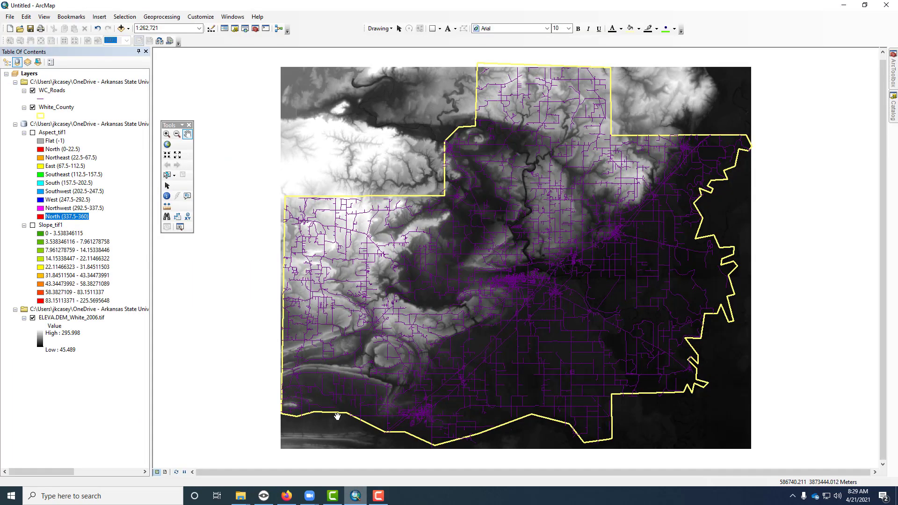
# Run the Spatial Analyst Hillshade tool on ELEVA.DEM_White_2006.tif with the default output path, azimuth, altitude and Z factor, and hide the resulting layer.
pyautogui.click(894, 70)
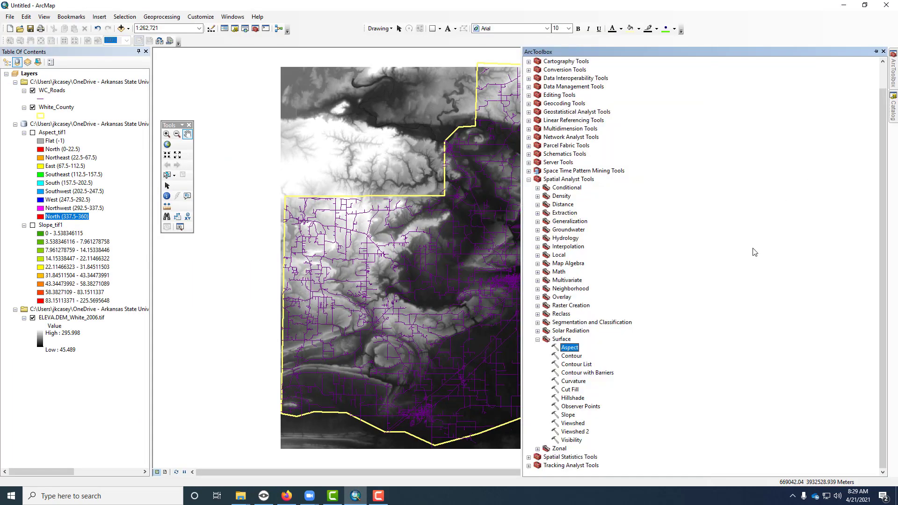
pyautogui.doubleClick(573, 398)
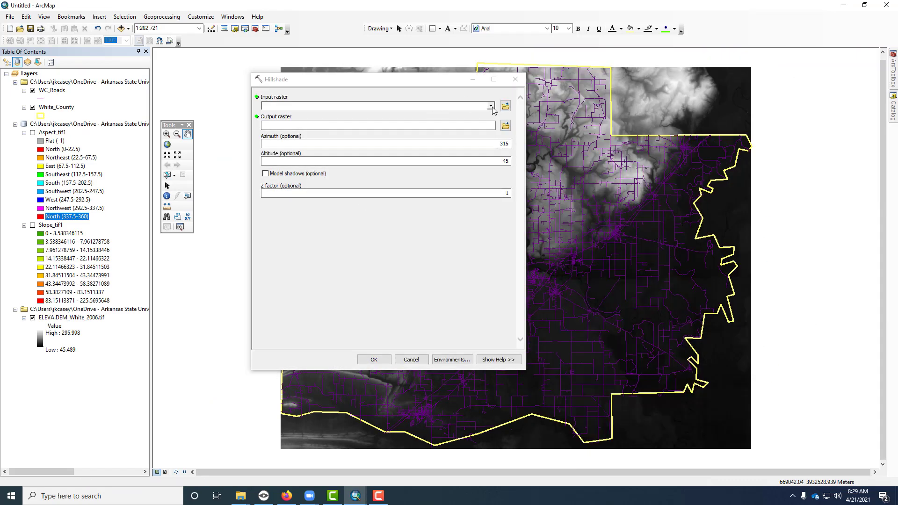
pyautogui.click(491, 106)
pyautogui.click(295, 134)
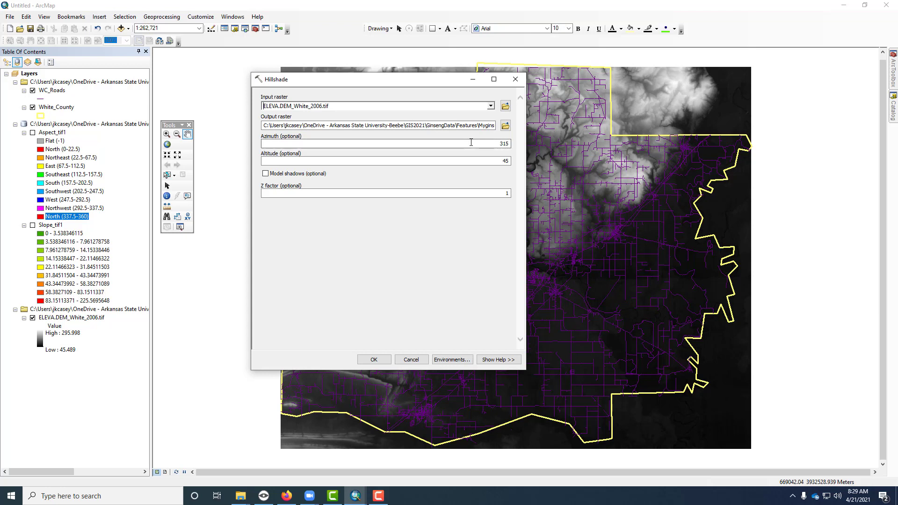
pyautogui.click(374, 360)
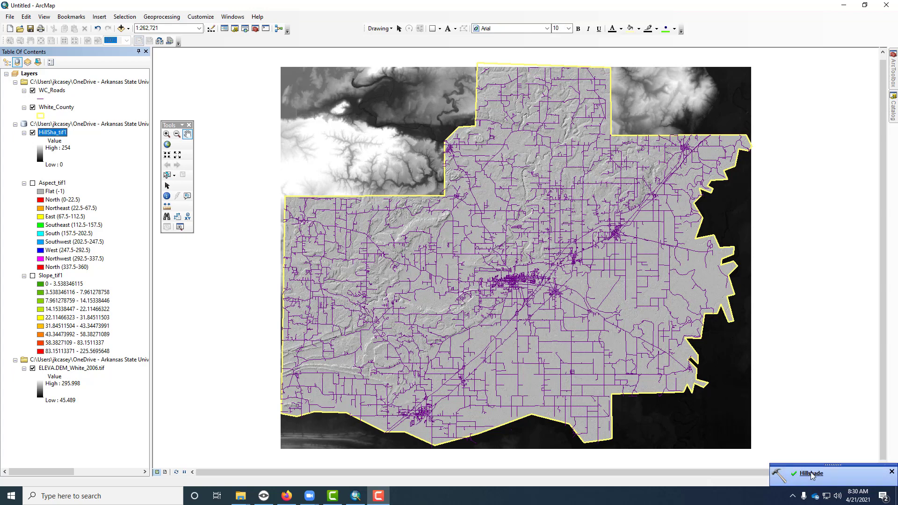
pyautogui.click(32, 133)
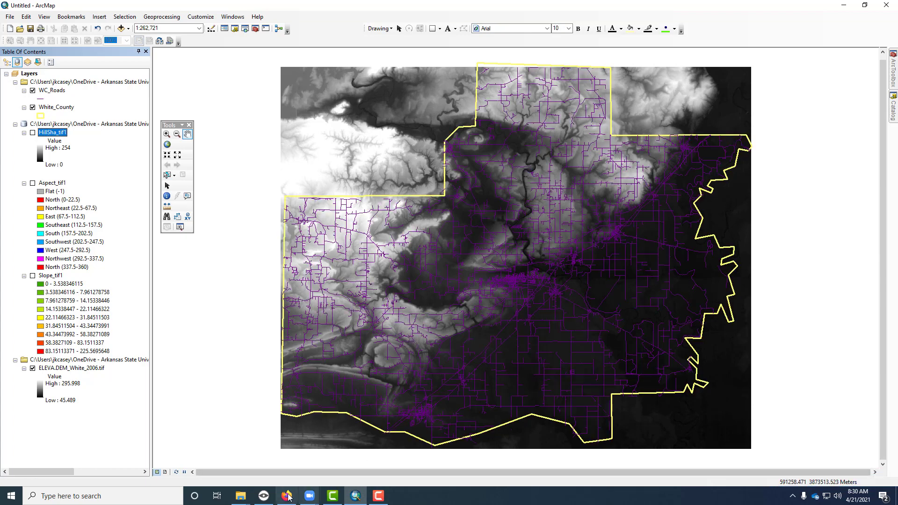
# Switch to Firefox to check the lab's Euclidean distance requirement and its road distance criterion, and return to ArcMap.
pyautogui.click(287, 496)
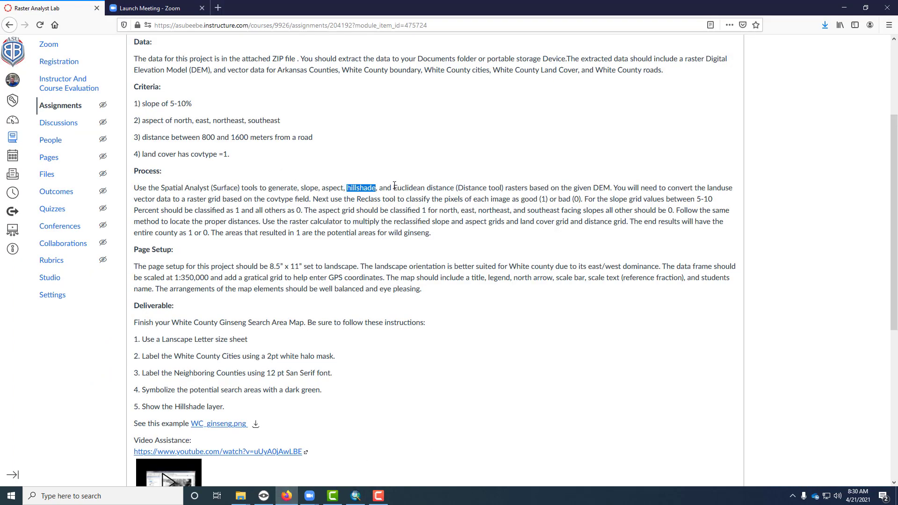
pyautogui.moveTo(394, 187); pyautogui.dragTo(531, 184)
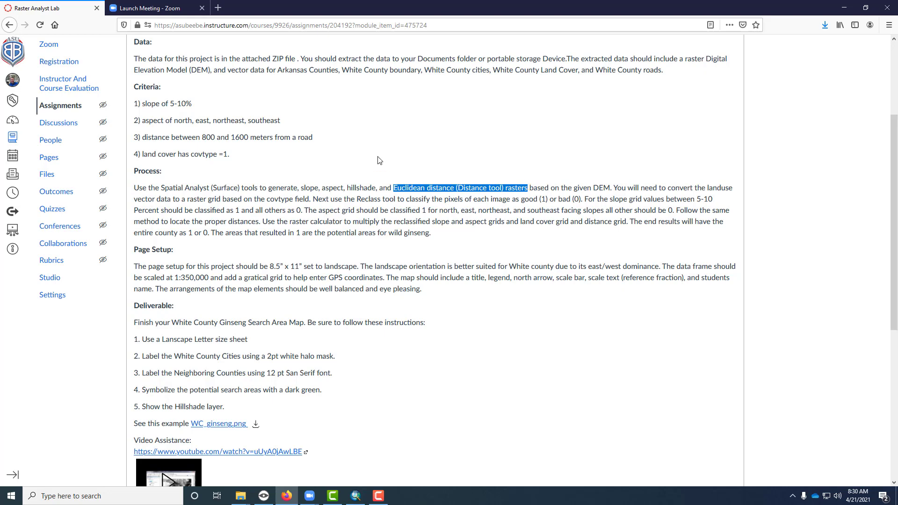
pyautogui.moveTo(312, 139); pyautogui.dragTo(143, 137)
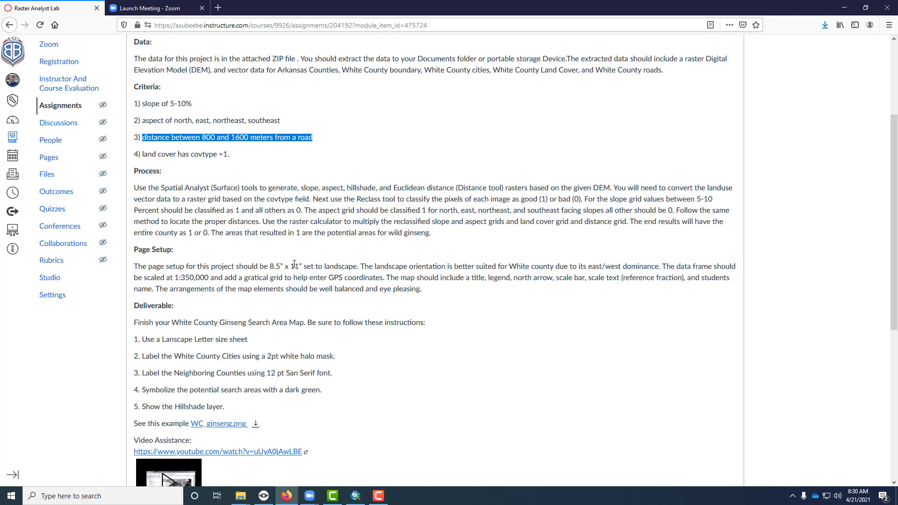
pyautogui.click(355, 495)
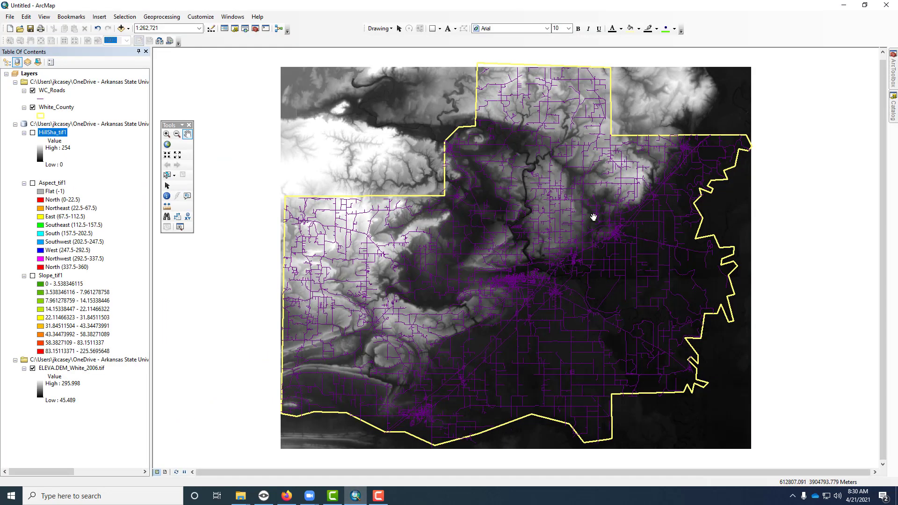
# Locate the Euclidean Distance tool in the Distance toolset of the Spatial Analyst Tools.
pyautogui.click(893, 70)
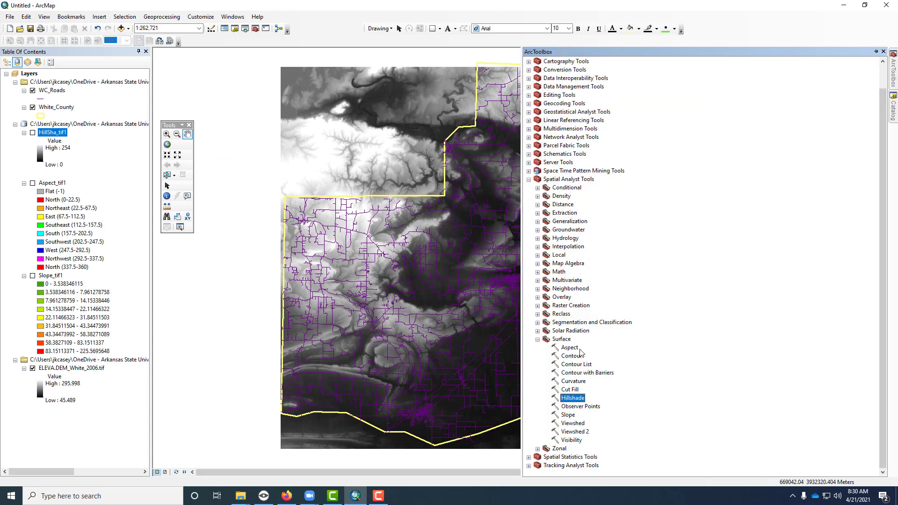
pyautogui.click(537, 205)
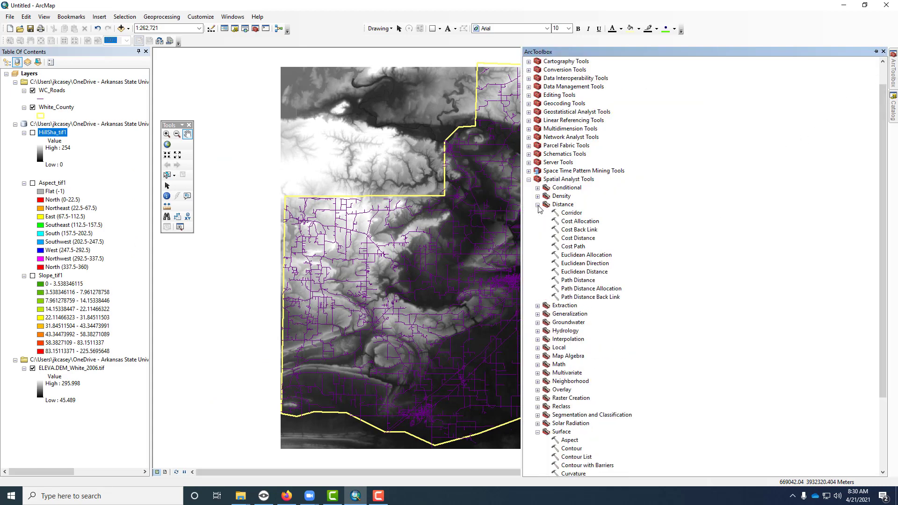
pyautogui.click(593, 274)
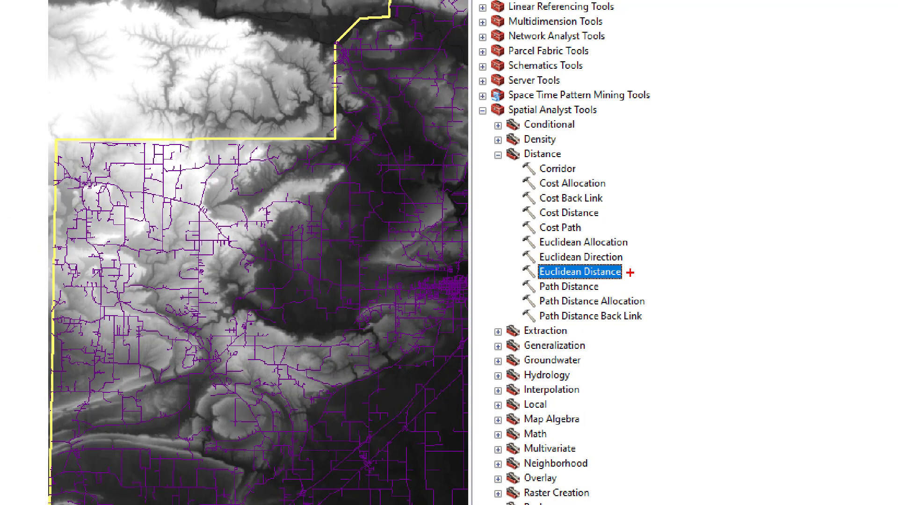
pyautogui.moveTo(630, 273); pyautogui.dragTo(696, 268)
pyautogui.moveTo(641, 262); pyautogui.dragTo(623, 274)
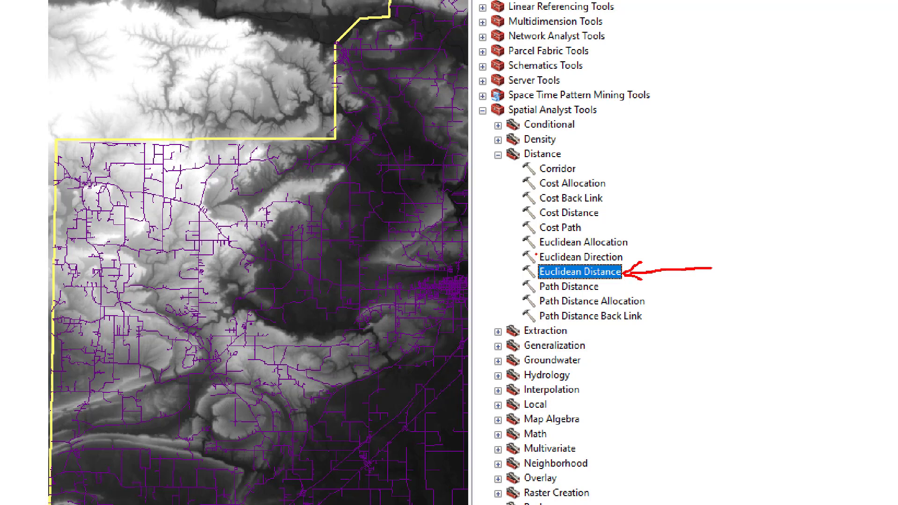
pyautogui.moveTo(536, 253); pyautogui.dragTo(604, 254)
pyautogui.press('Escape')
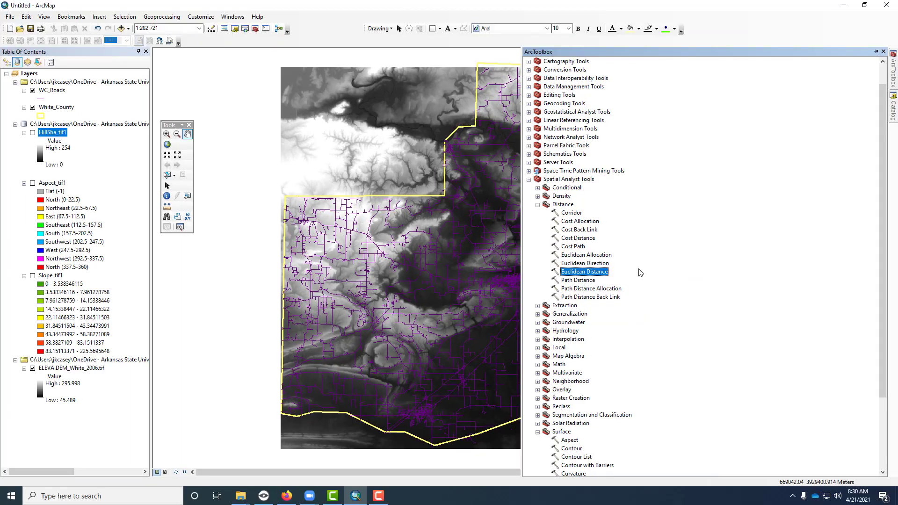
# Run the Euclidean Distance tool on WC_Roads with the default output path and cell size, and hide the resulting distance layer and WC_Roads.
pyautogui.doubleClick(594, 274)
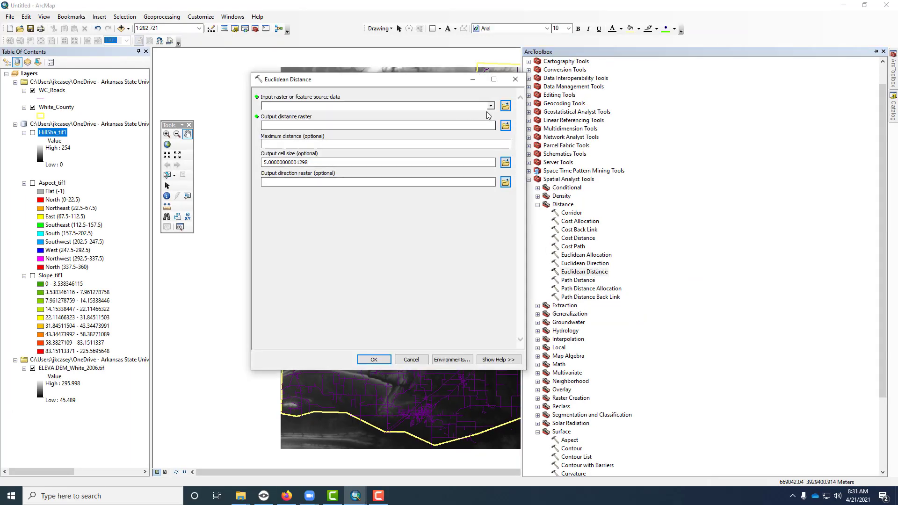
pyautogui.click(491, 107)
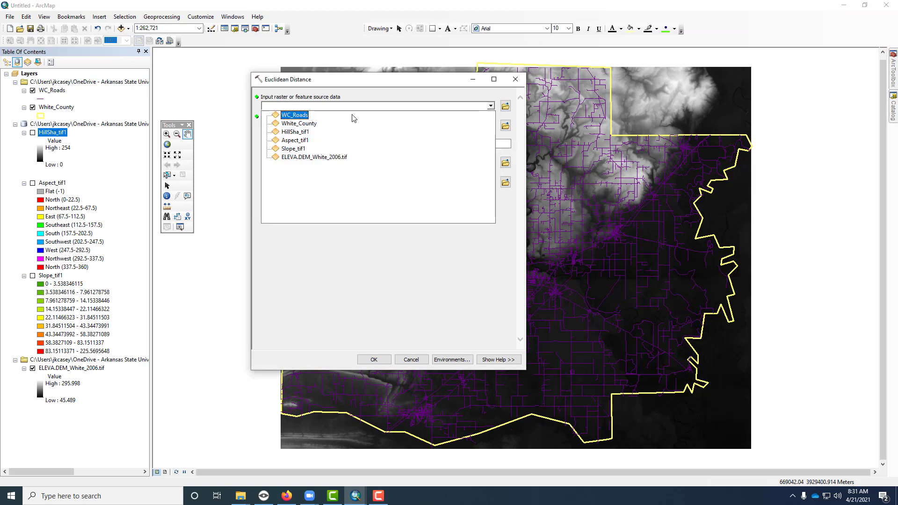
pyautogui.click(302, 116)
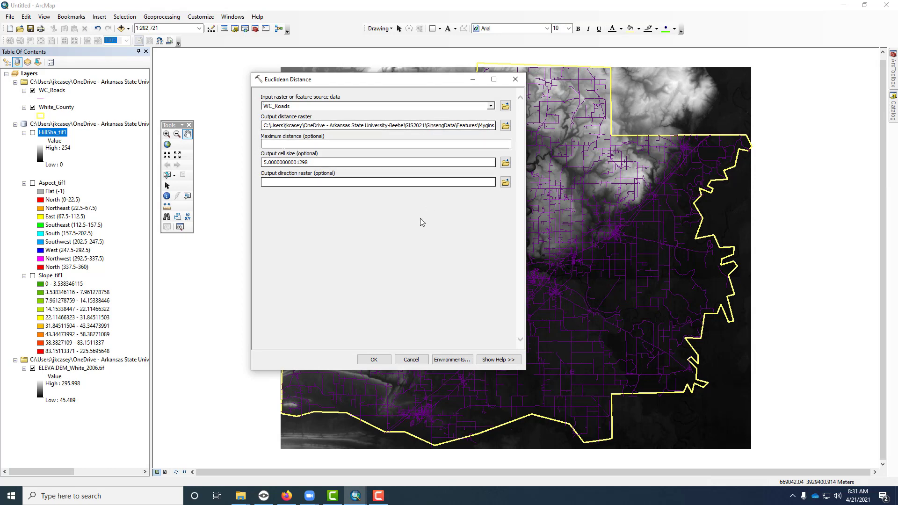
pyautogui.click(375, 360)
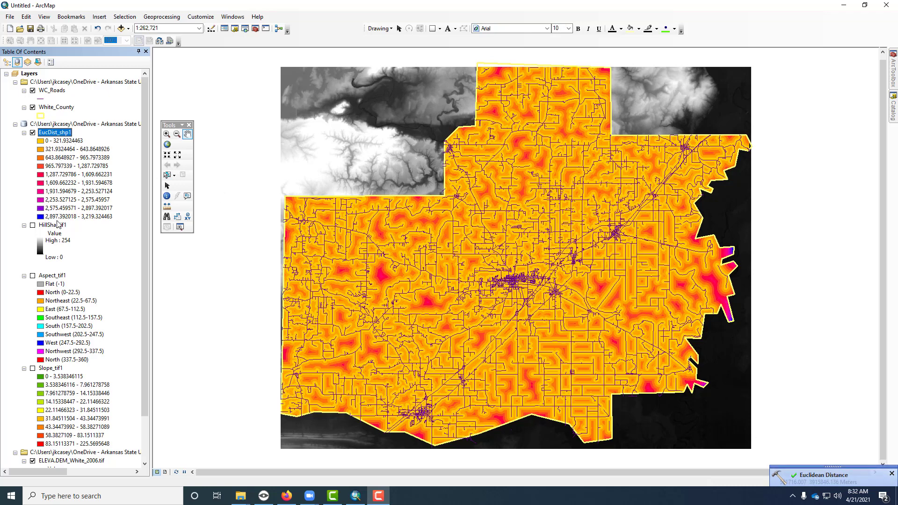
pyautogui.click(33, 133)
pyautogui.click(33, 90)
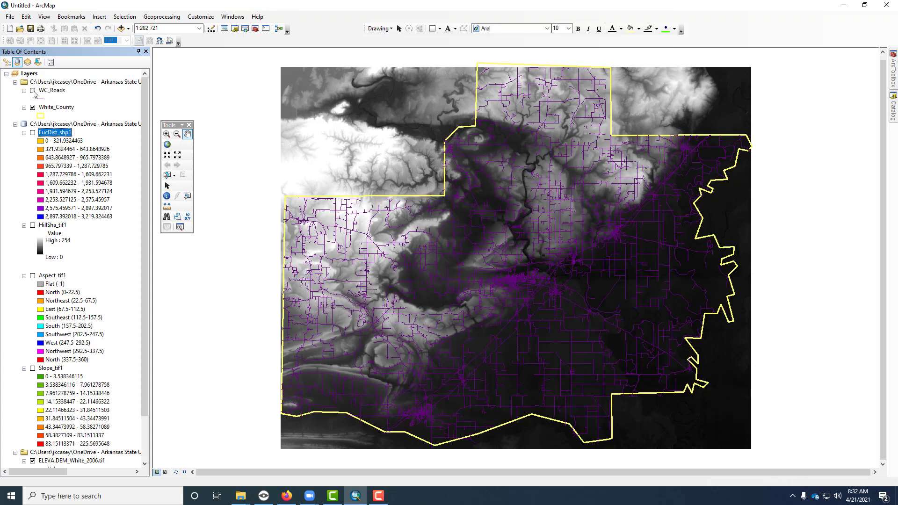
# Switch to Firefox to check the lab's instruction on converting the landuse vector data, and return to ArcMap.
pyautogui.click(287, 496)
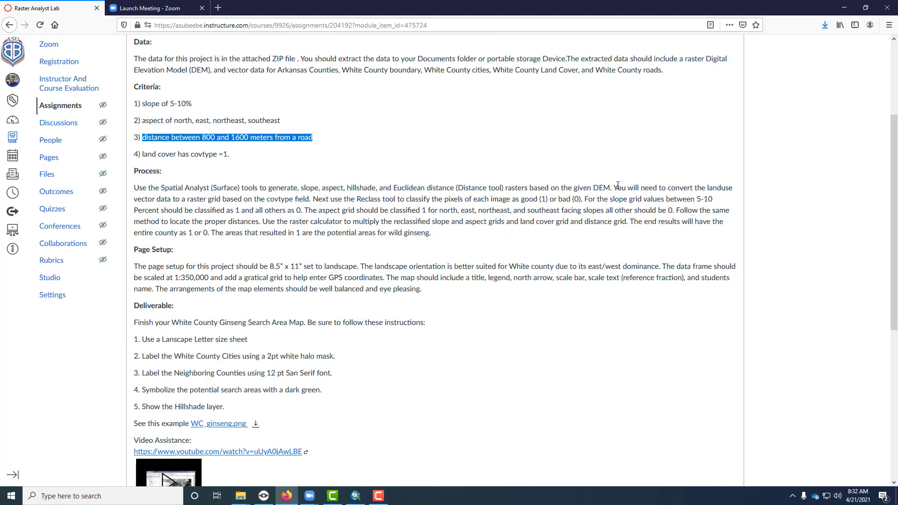
pyautogui.moveTo(617, 185); pyautogui.dragTo(307, 200)
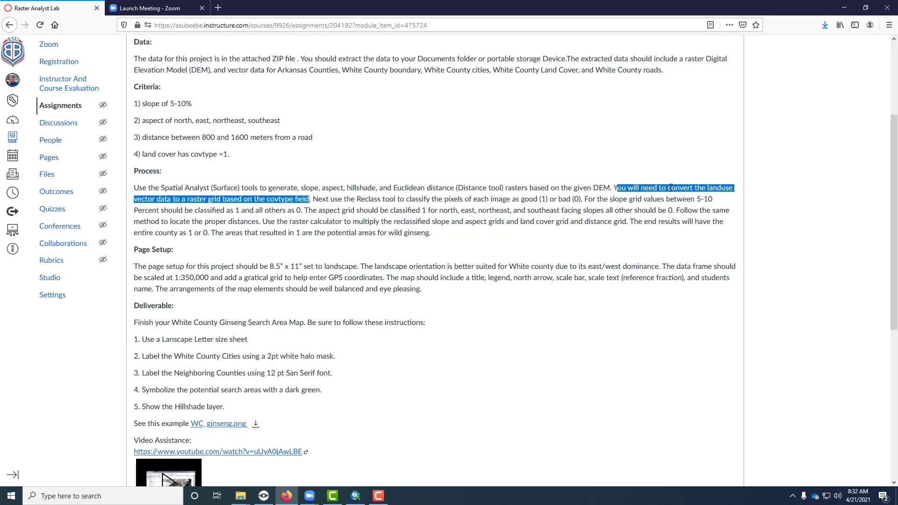
pyautogui.click(354, 503)
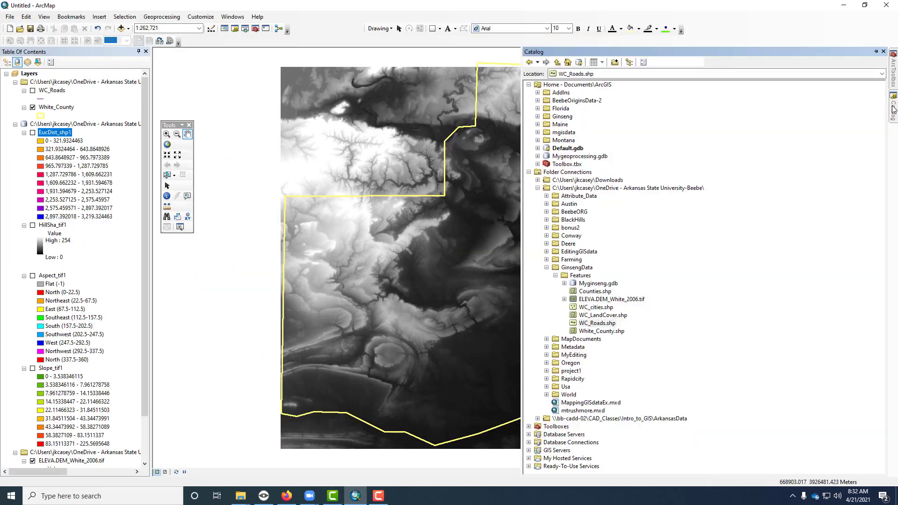
# Add WC_LandCover.shp from the GinsengData Features folder to the map, accepting the geographic coordinate system difference.
pyautogui.click(616, 317)
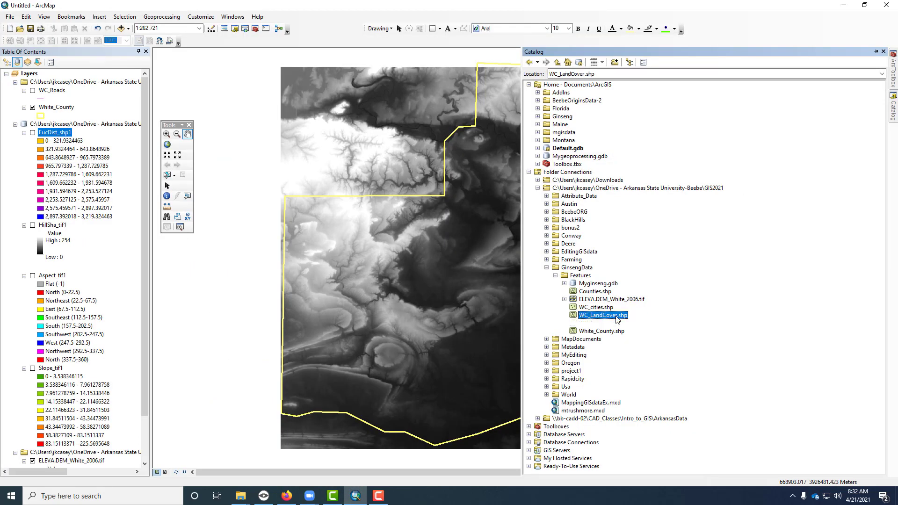
pyautogui.moveTo(611, 317); pyautogui.dragTo(251, 274)
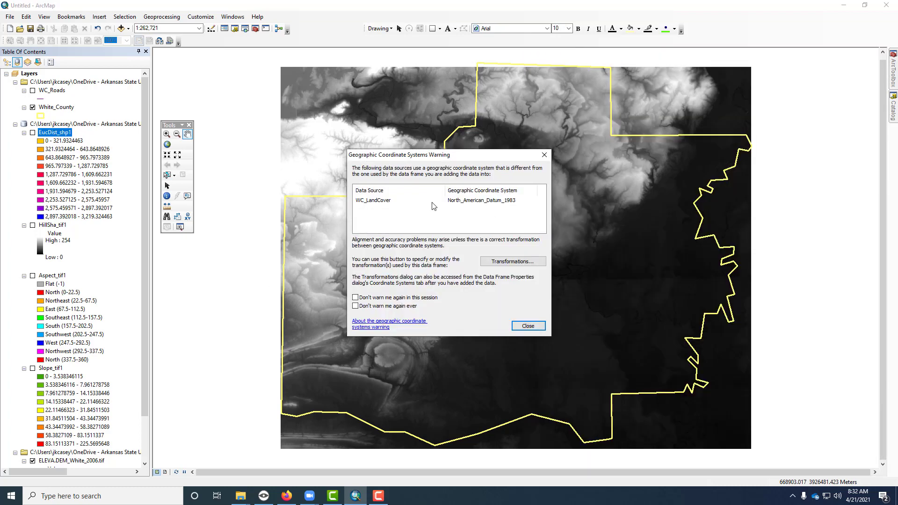
pyautogui.click(529, 326)
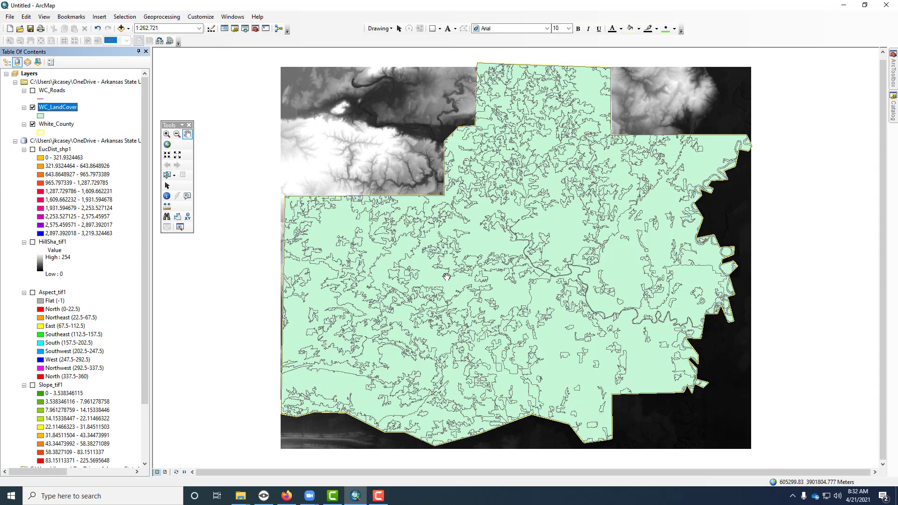
# Open the WC_LandCover attribute table and compare the covtyp and coverage values of the forest and non-forest records.
pyautogui.rightClick(57, 112)
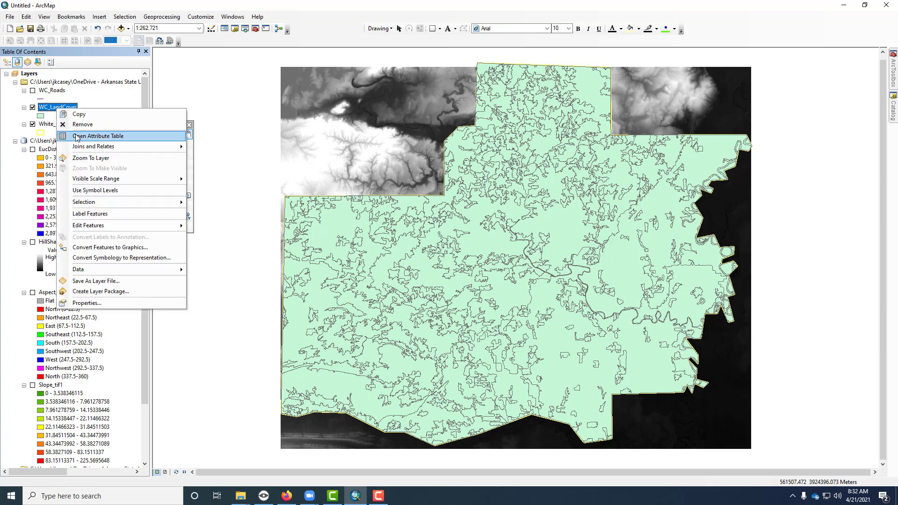
pyautogui.click(150, 134)
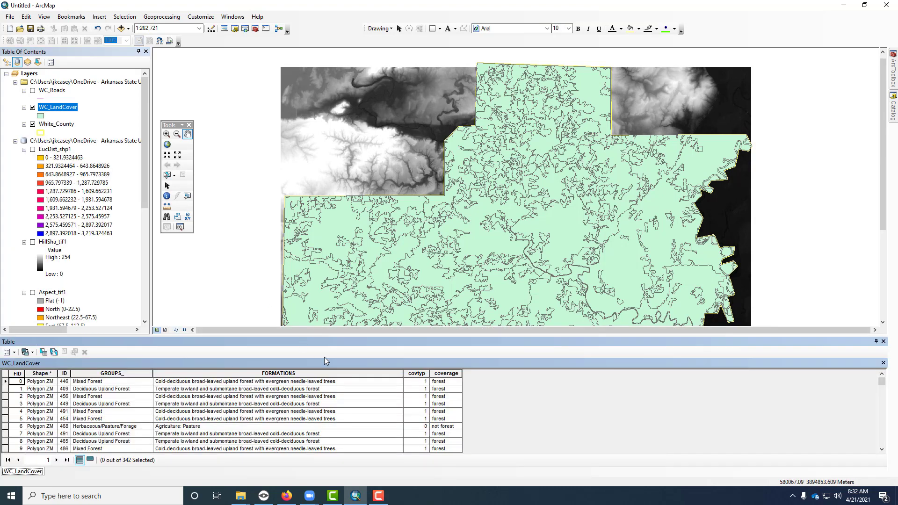
pyautogui.click(418, 372)
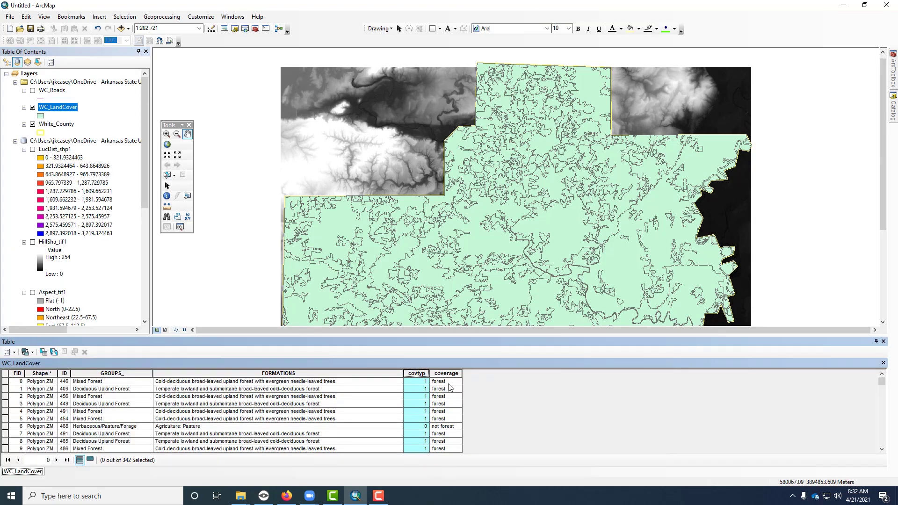
pyautogui.click(449, 384)
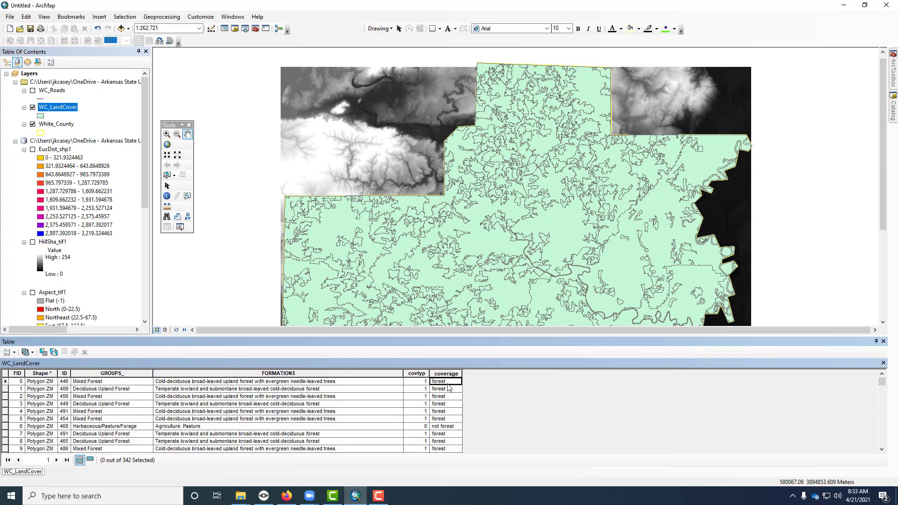
pyautogui.click(426, 428)
pyautogui.click(447, 427)
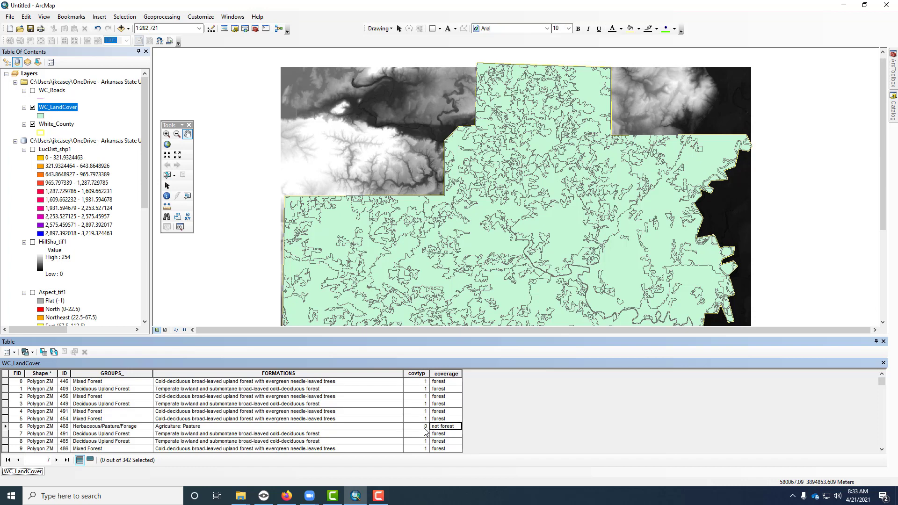
pyautogui.click(426, 428)
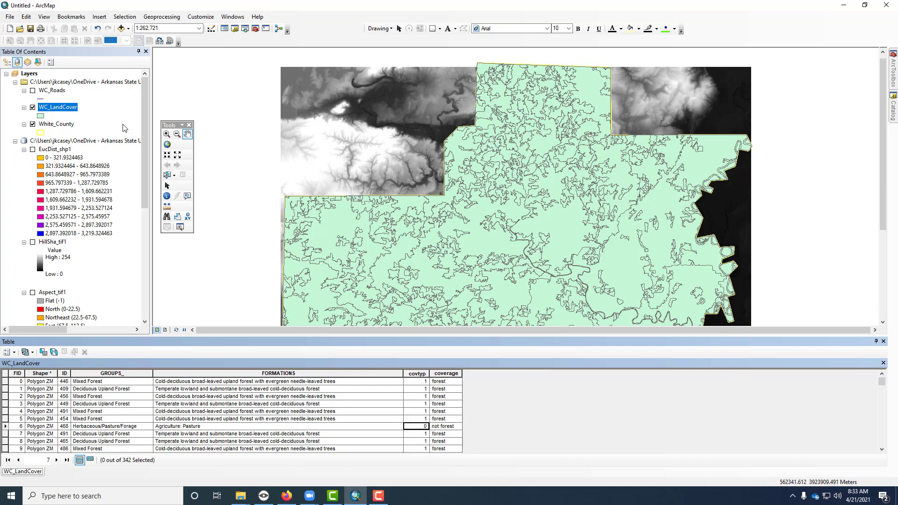
# Convert WC_LandCover with the Polygon to Raster tool, using covtyp as the value field and the default output path and cell size.
pyautogui.moveTo(894, 69)
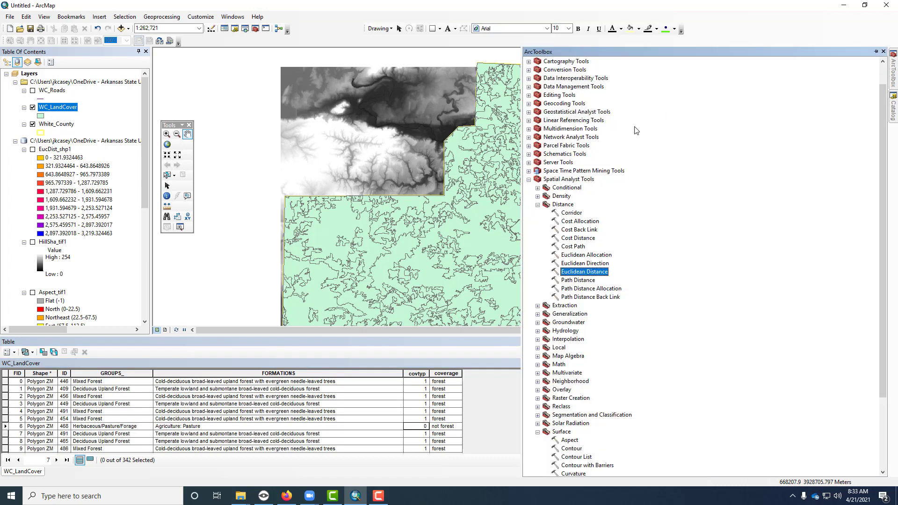
pyautogui.click(559, 70)
pyautogui.click(530, 70)
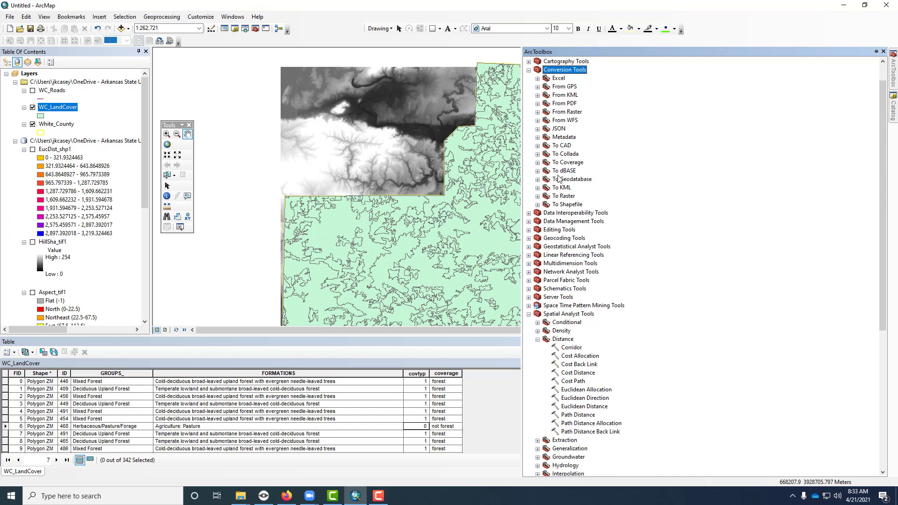
pyautogui.click(567, 199)
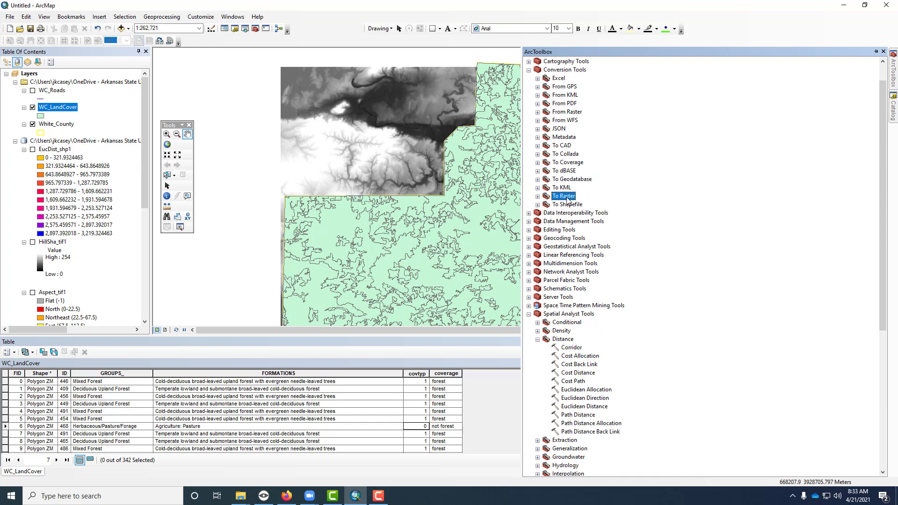
pyautogui.click(538, 197)
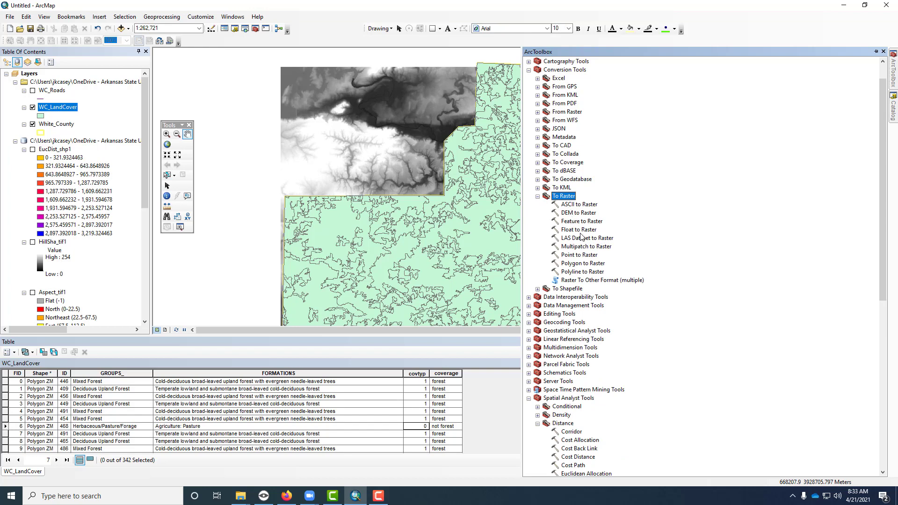
pyautogui.click(582, 263)
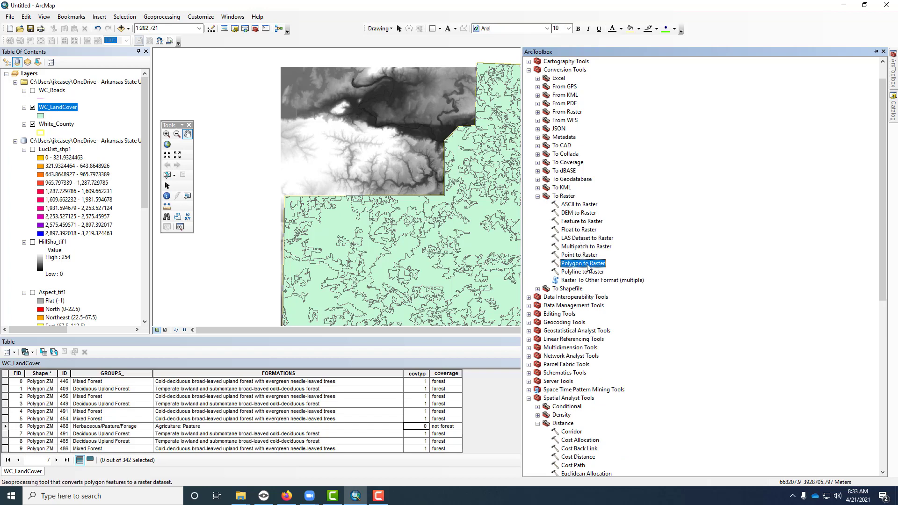
pyautogui.doubleClick(588, 264)
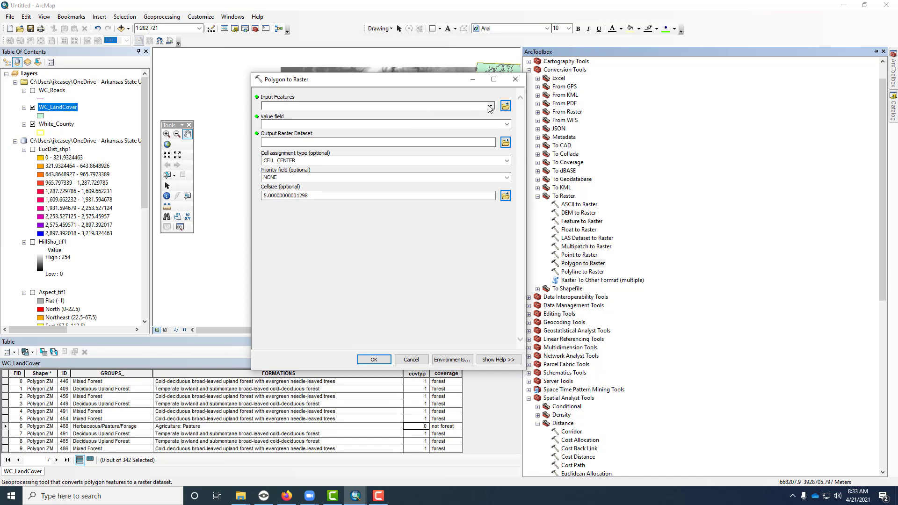
pyautogui.click(490, 106)
pyautogui.click(304, 118)
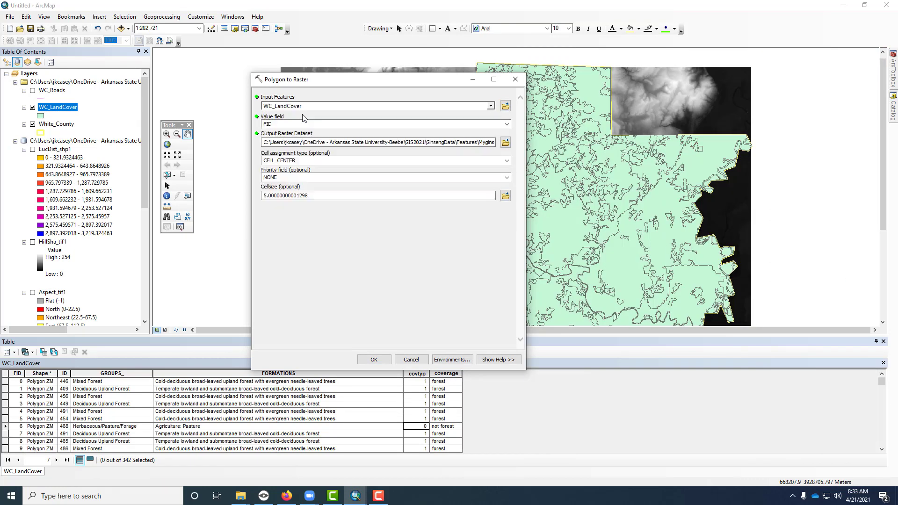
pyautogui.click(274, 124)
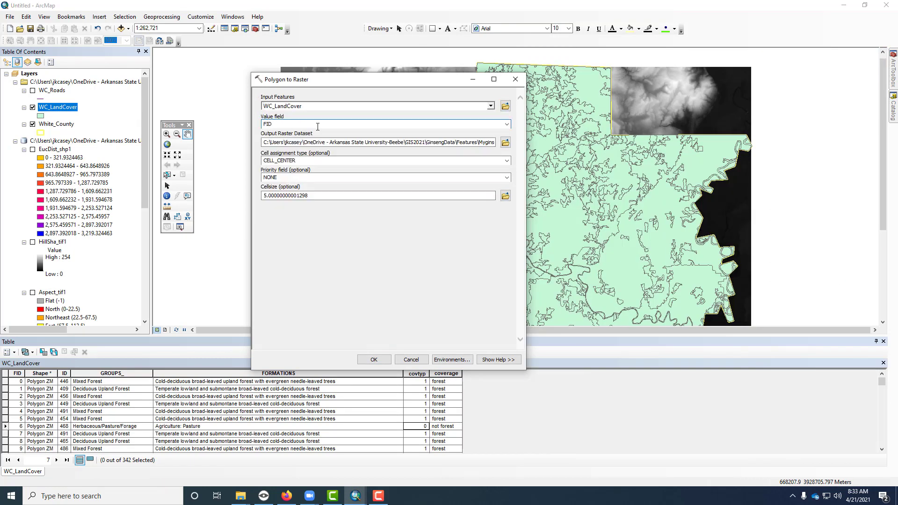
pyautogui.click(506, 125)
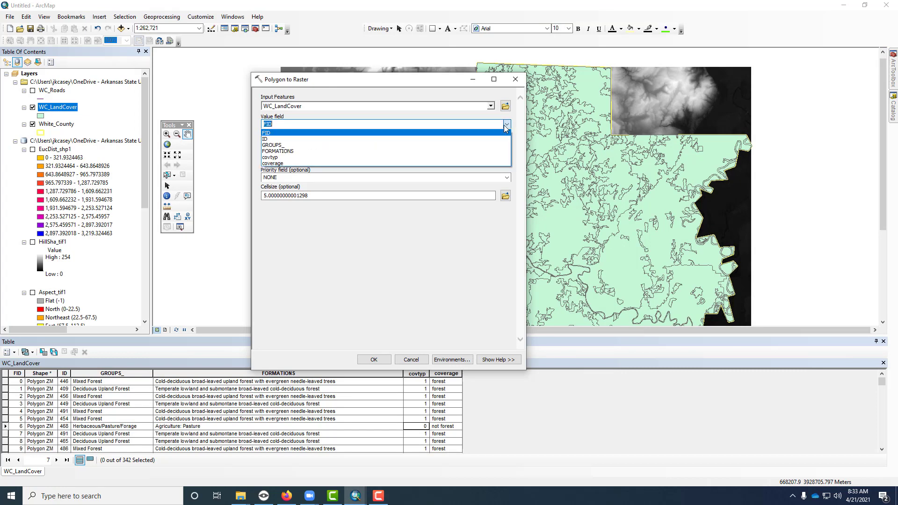
pyautogui.click(445, 157)
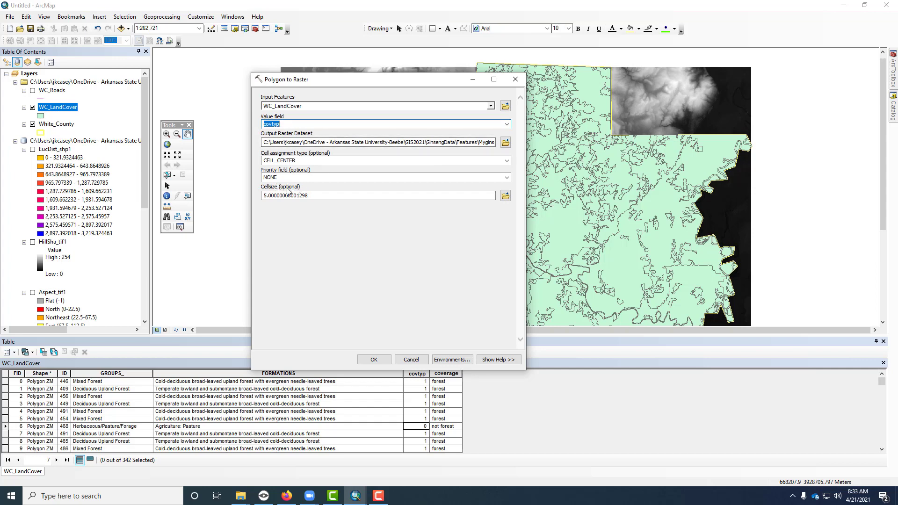
pyautogui.click(375, 360)
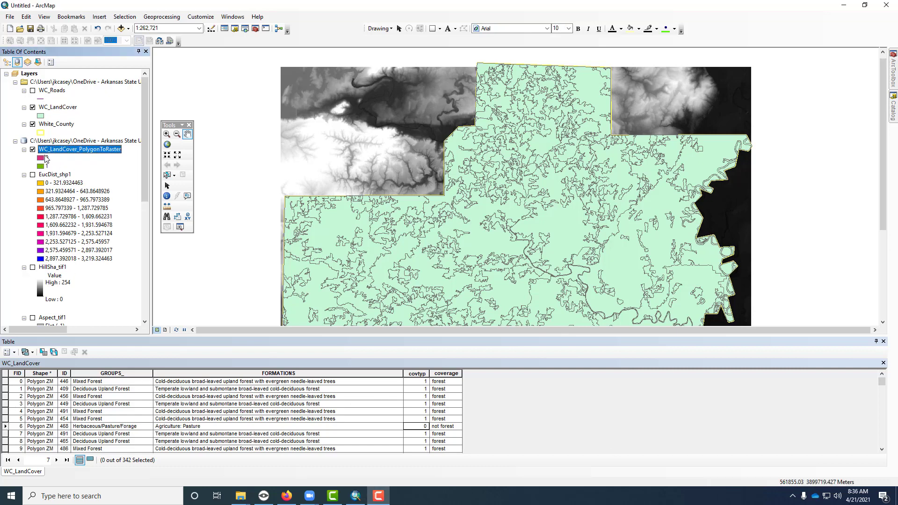
# Hide the WC_LandCover polygon layer and examine the 0 and 1 classes of the converted land cover raster.
pyautogui.click(32, 107)
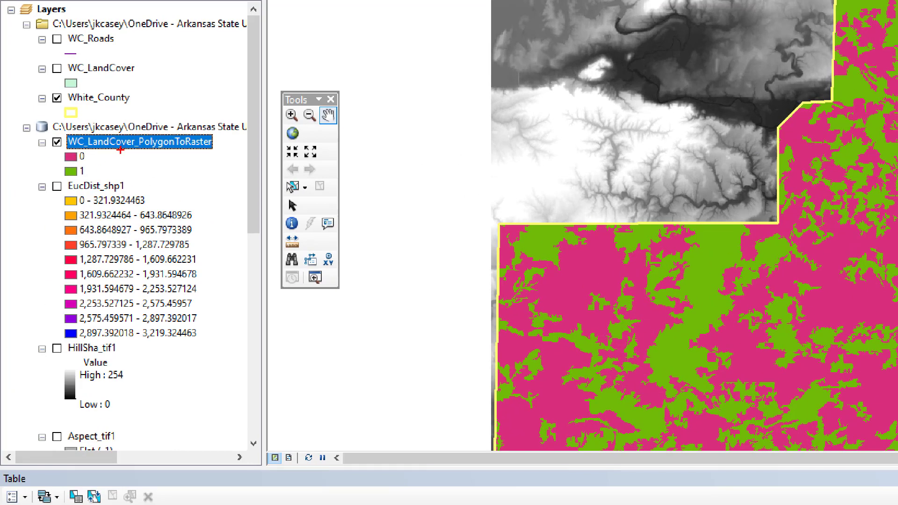
pyautogui.moveTo(118, 149); pyautogui.dragTo(82, 148)
pyautogui.moveTo(65, 180); pyautogui.dragTo(111, 160)
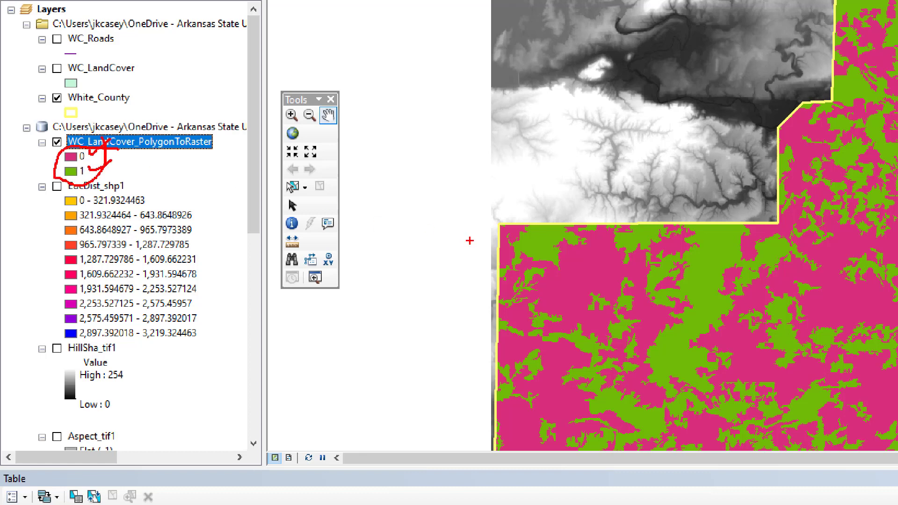
pyautogui.moveTo(629, 266)
pyautogui.mouseDown()
pyautogui.moveTo(512, 299)
pyautogui.moveTo(617, 253)
pyautogui.mouseUp()
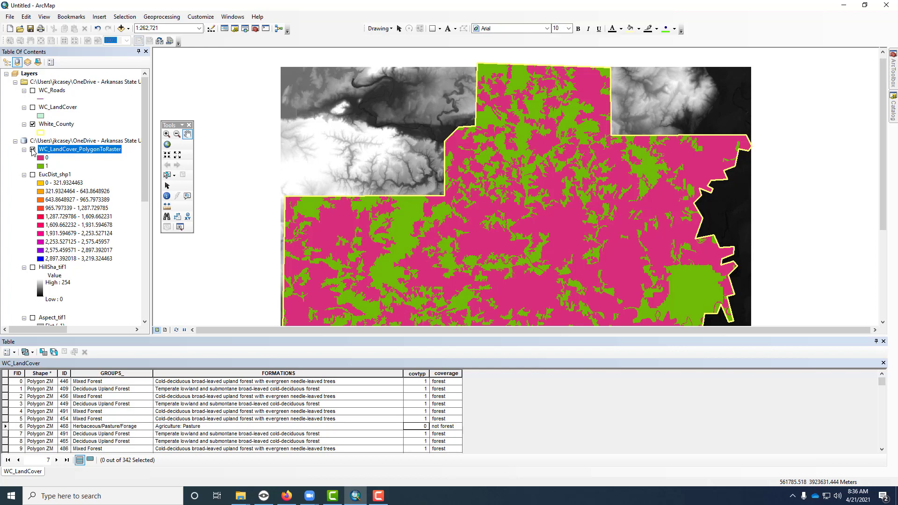
# Switch to Firefox to check the lab's Reclass tool instruction and the slope criterion, and return to ArcMap.
pyautogui.click(287, 495)
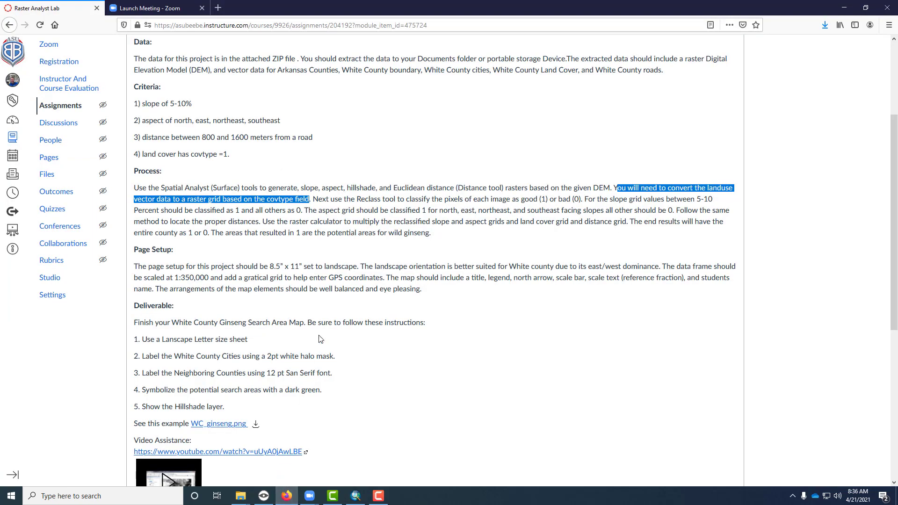
pyautogui.click(332, 222)
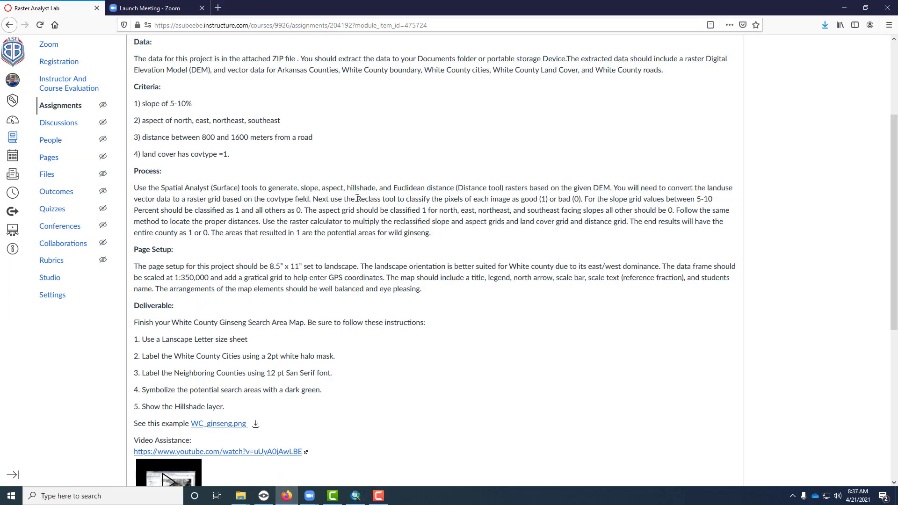
pyautogui.moveTo(358, 198); pyautogui.dragTo(573, 200)
pyautogui.click(371, 190)
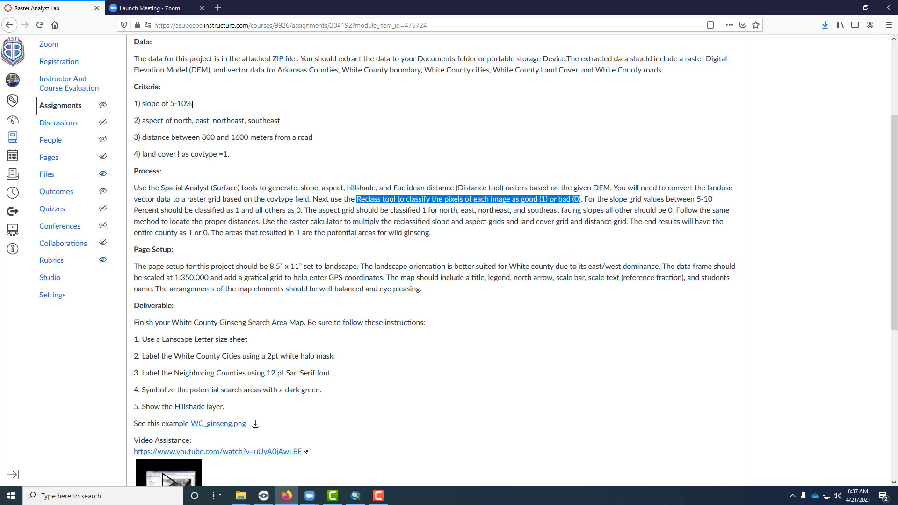
pyautogui.moveTo(192, 103); pyautogui.dragTo(144, 105)
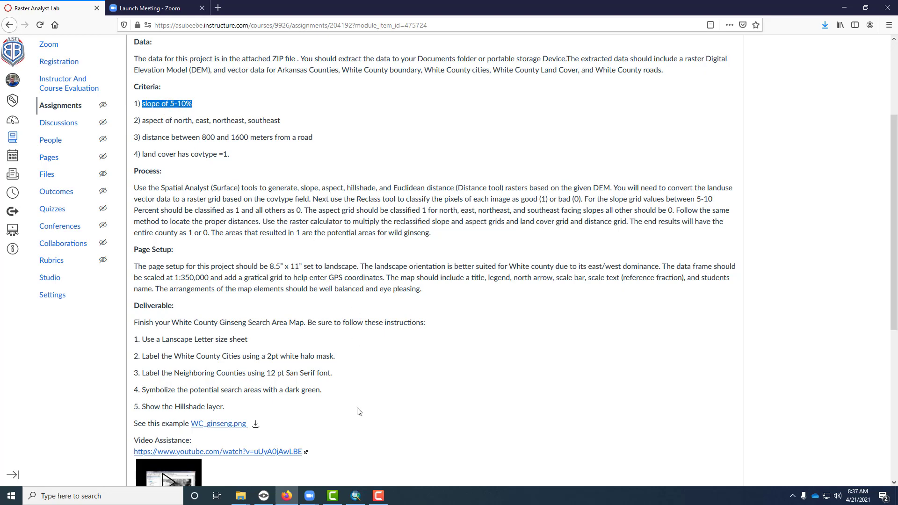
pyautogui.click(357, 497)
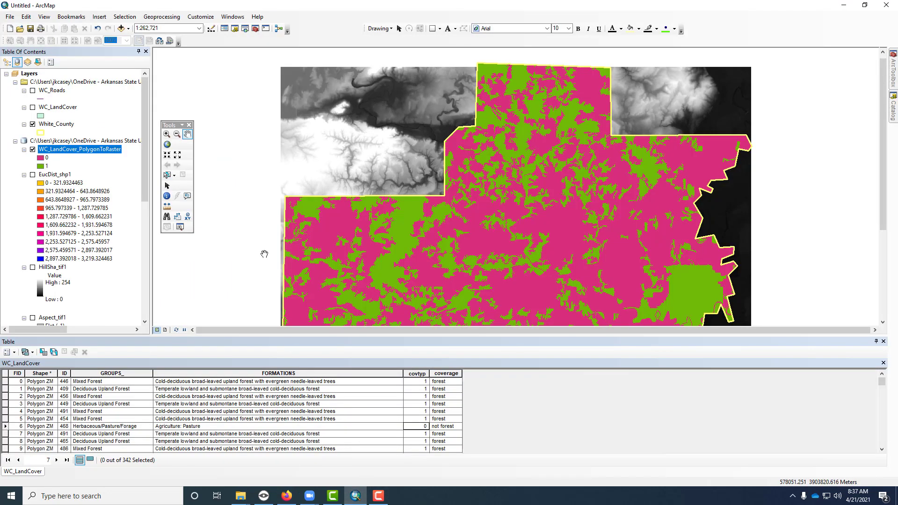
# Hide the WC_LandCover_PolygonToRaster layer and the ELEVA.DEM_White_2006.tif elevation layer.
pyautogui.click(32, 150)
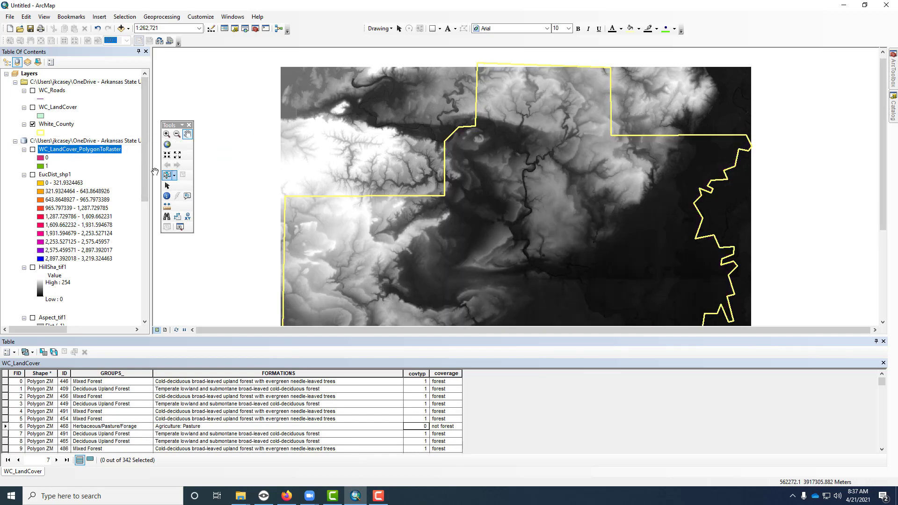
pyautogui.moveTo(144, 173); pyautogui.dragTo(144, 259)
pyautogui.click(32, 284)
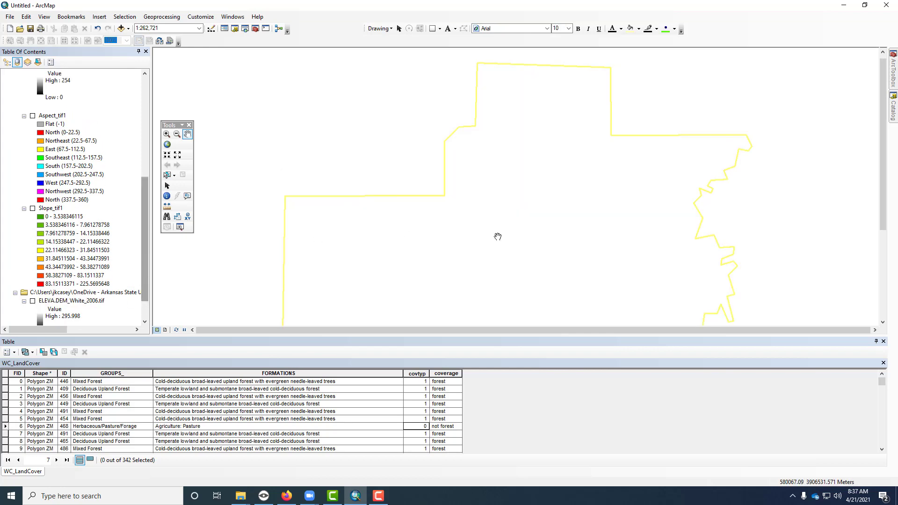
# Open the Spatial Analyst Reclassify tool and choose Slope_tif1 as the input raster.
pyautogui.click(894, 70)
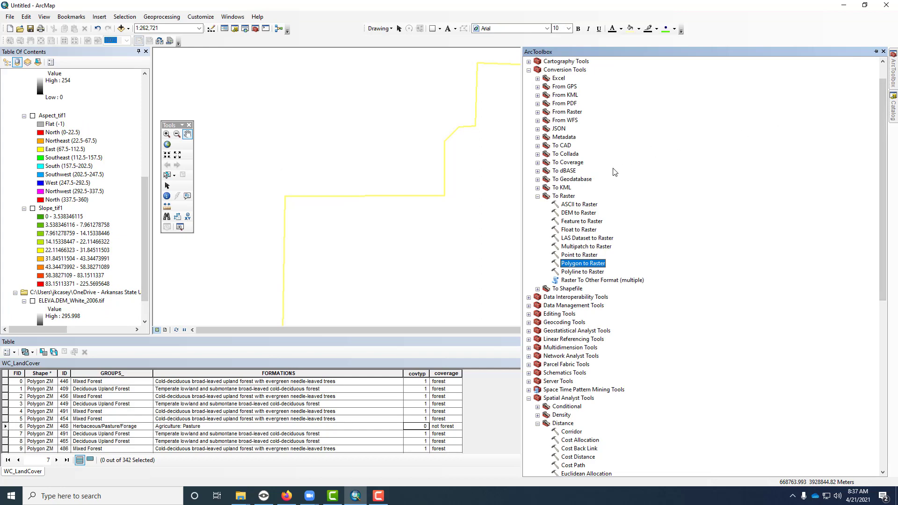
pyautogui.click(538, 197)
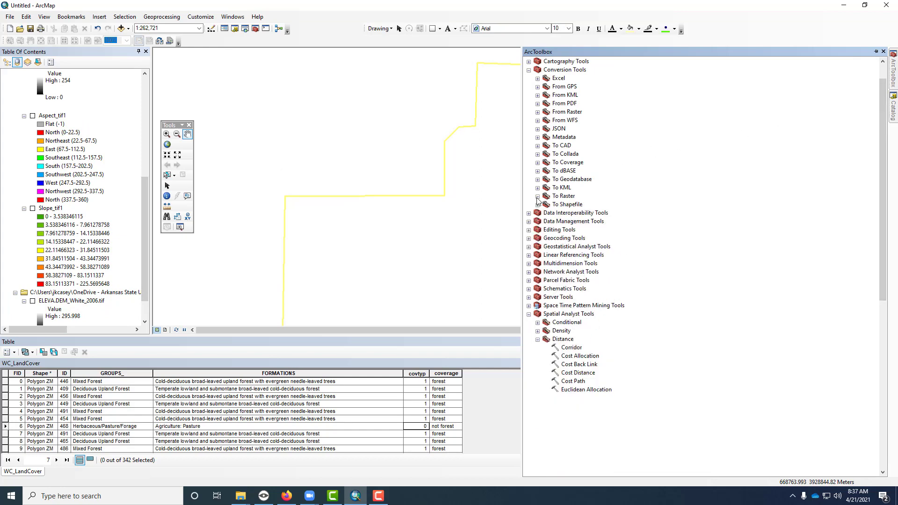
pyautogui.click(538, 339)
pyautogui.scroll(-1, 563, 410)
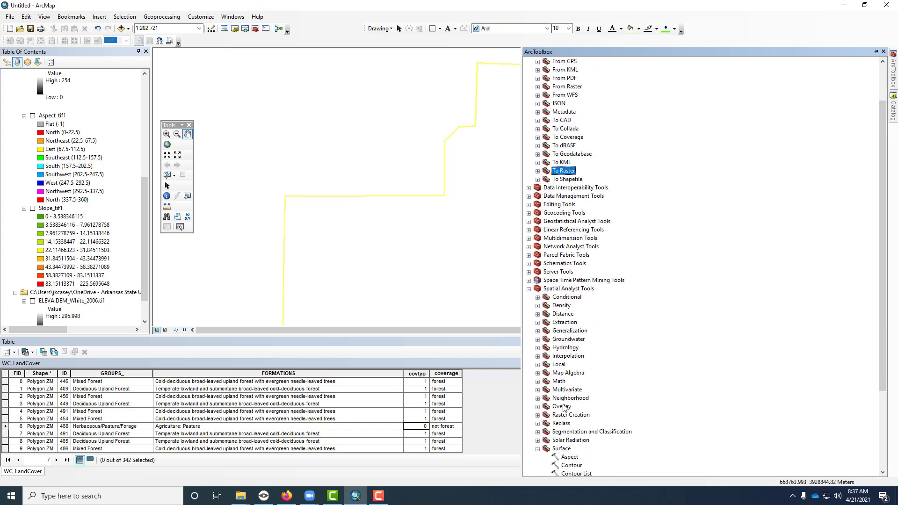
pyautogui.click(562, 423)
pyautogui.scroll(-4, 561, 423)
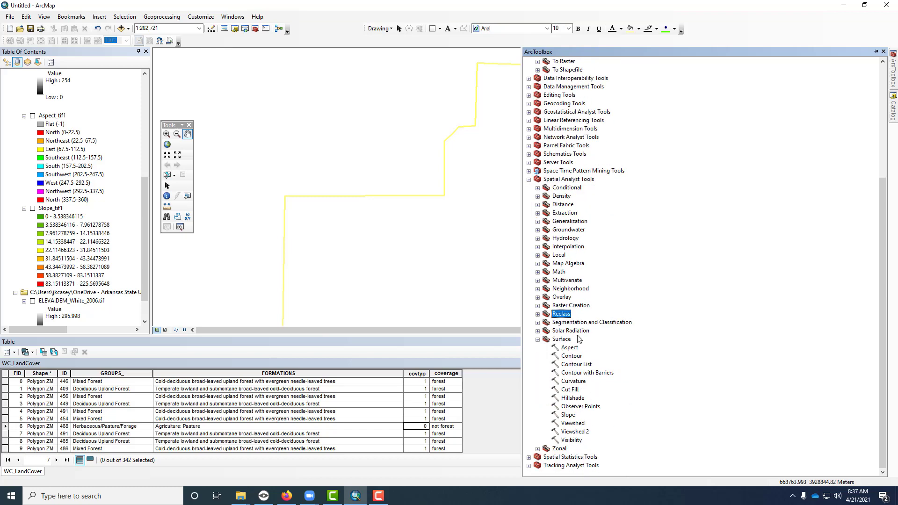
pyautogui.click(538, 314)
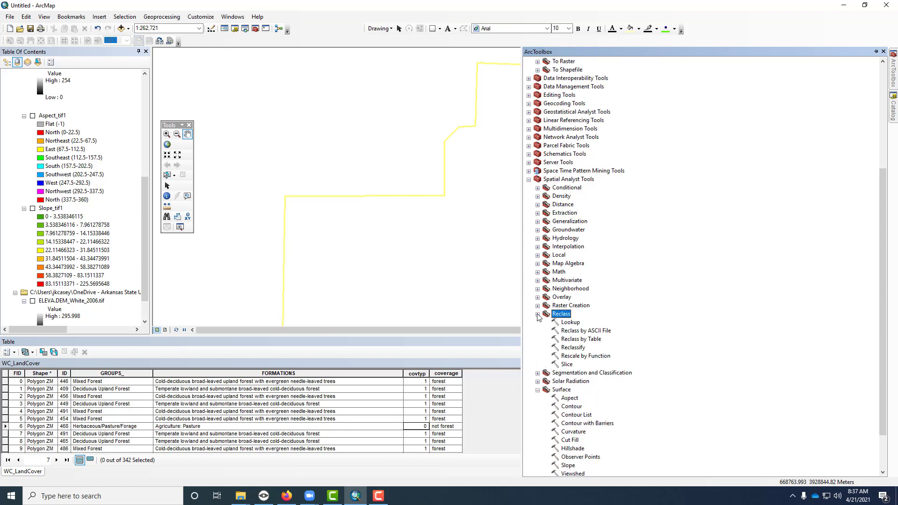
pyautogui.click(575, 348)
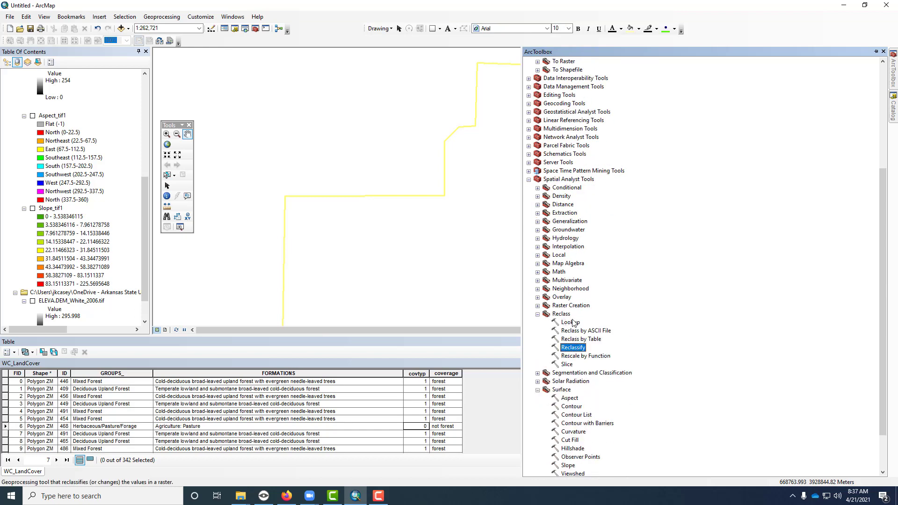
pyautogui.doubleClick(575, 348)
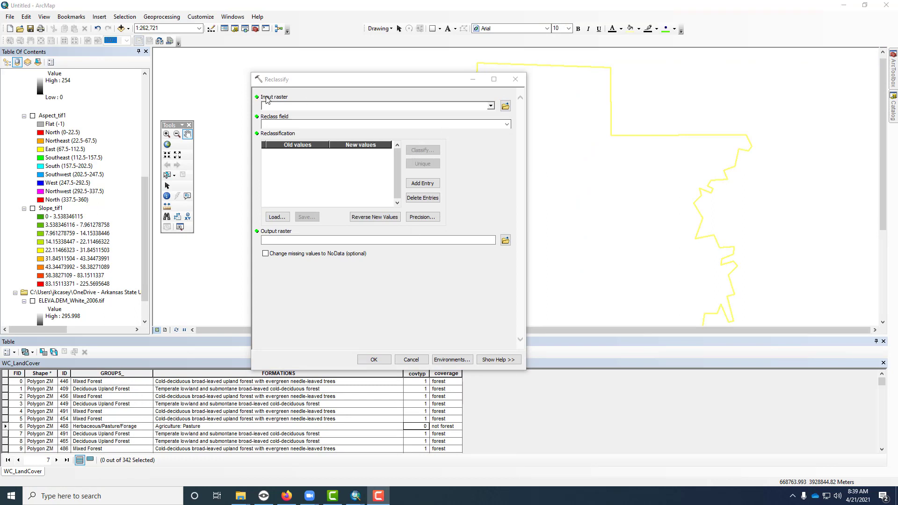
pyautogui.click(491, 106)
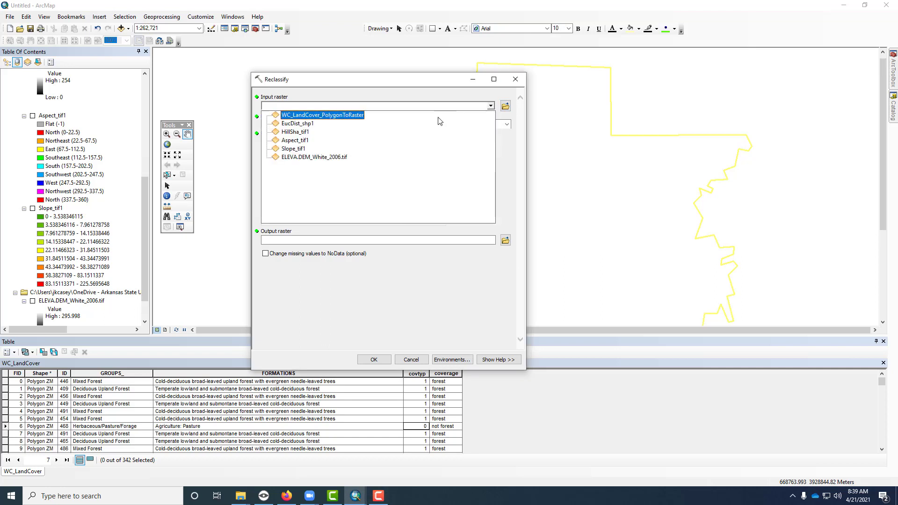
pyautogui.click(364, 149)
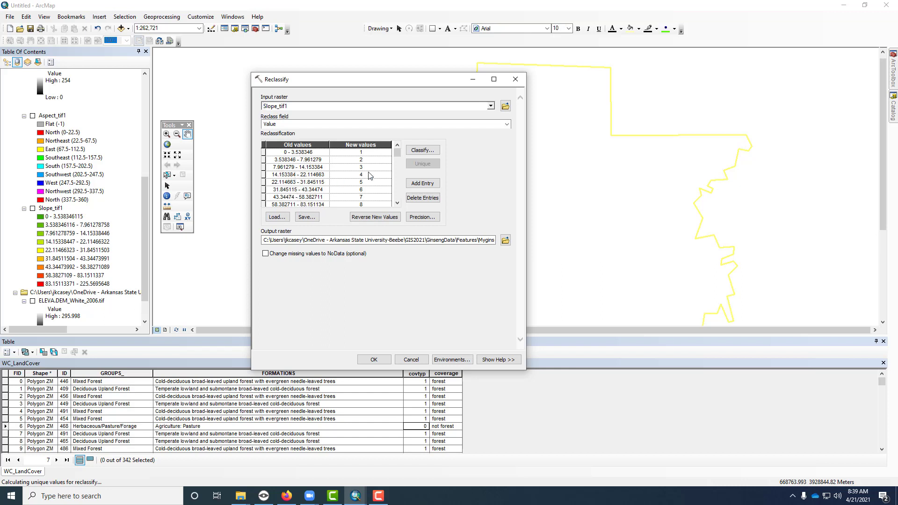
# Classify the slope values into 3 classes and set the first break value to 5.
pyautogui.click(424, 153)
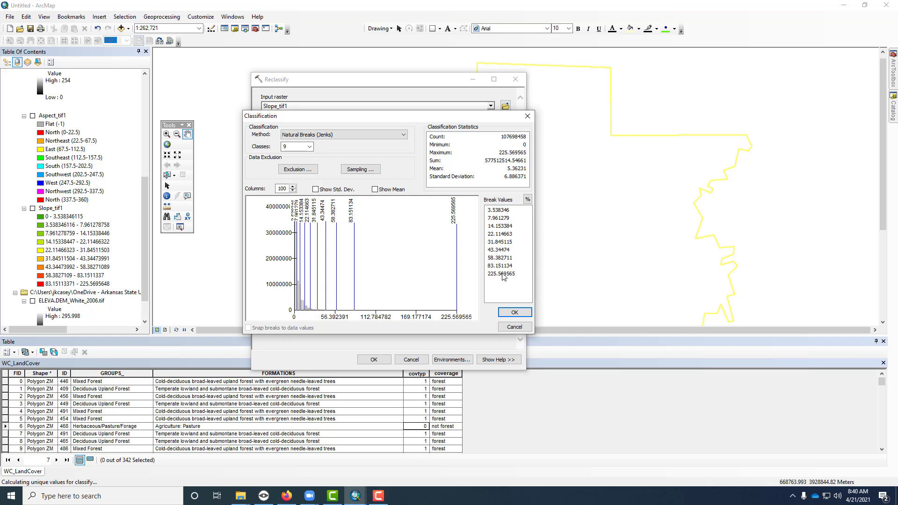
pyautogui.click(310, 147)
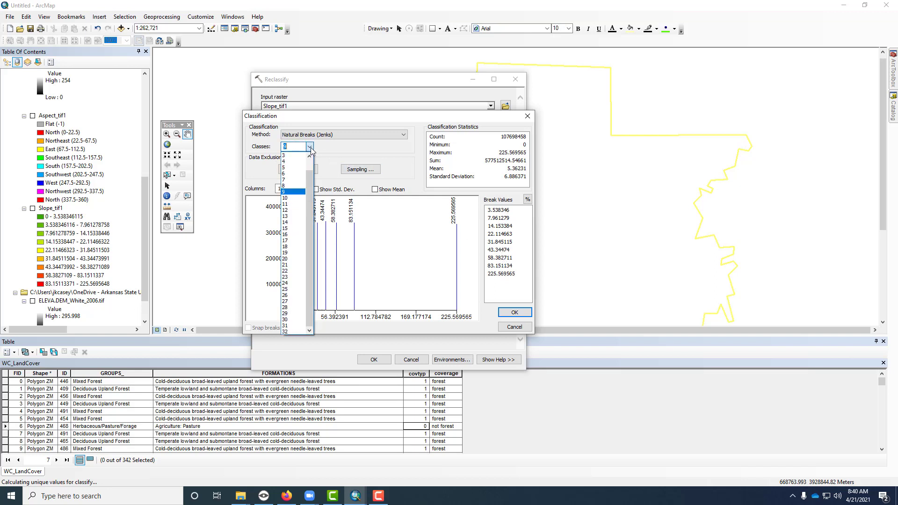
pyautogui.click(304, 155)
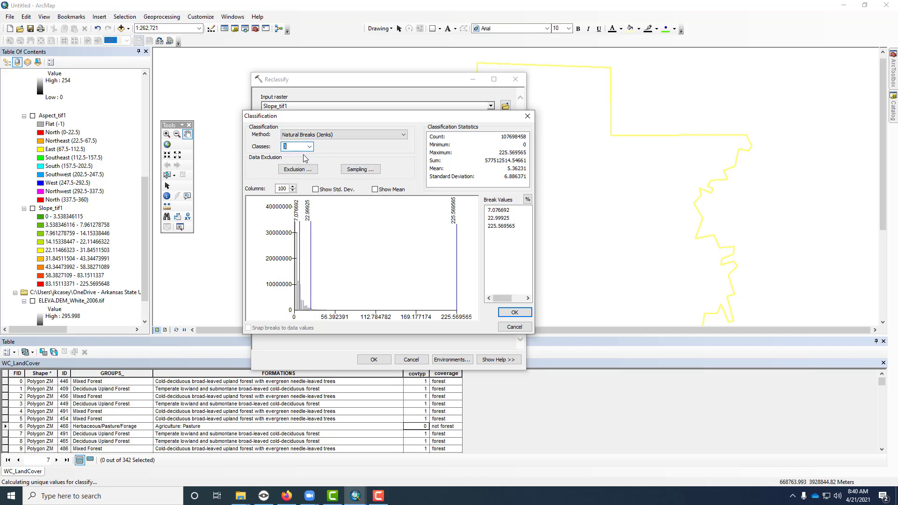
pyautogui.click(501, 212)
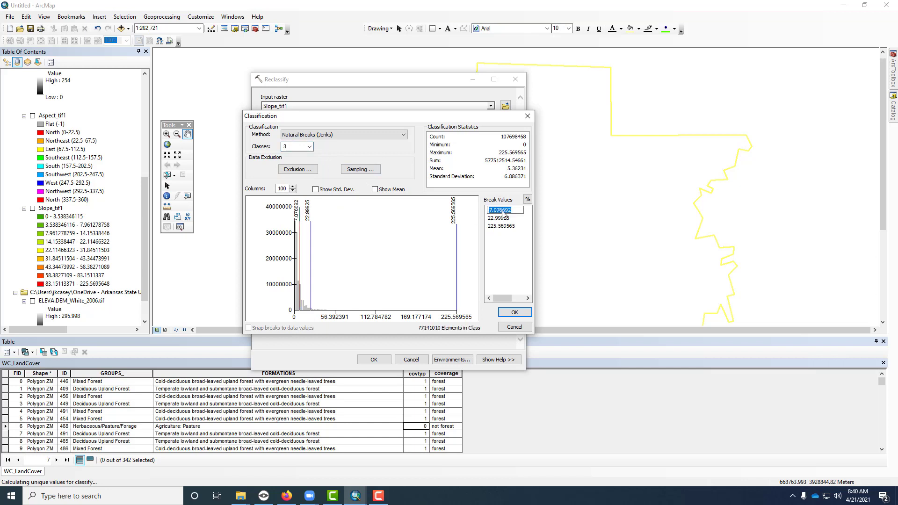
pyautogui.write('5')
pyautogui.press('Return')
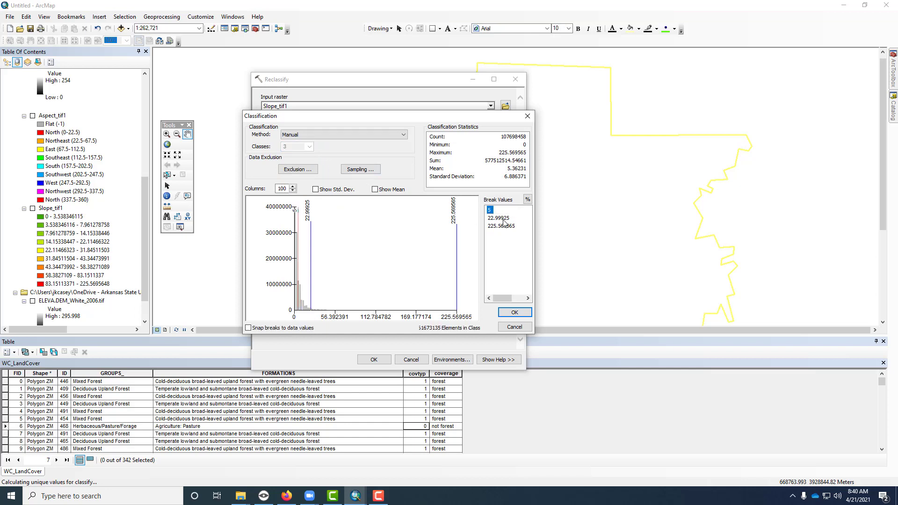
# Set the second slope break value to 10 and accept the classification.
pyautogui.click(504, 219)
pyautogui.write('10')
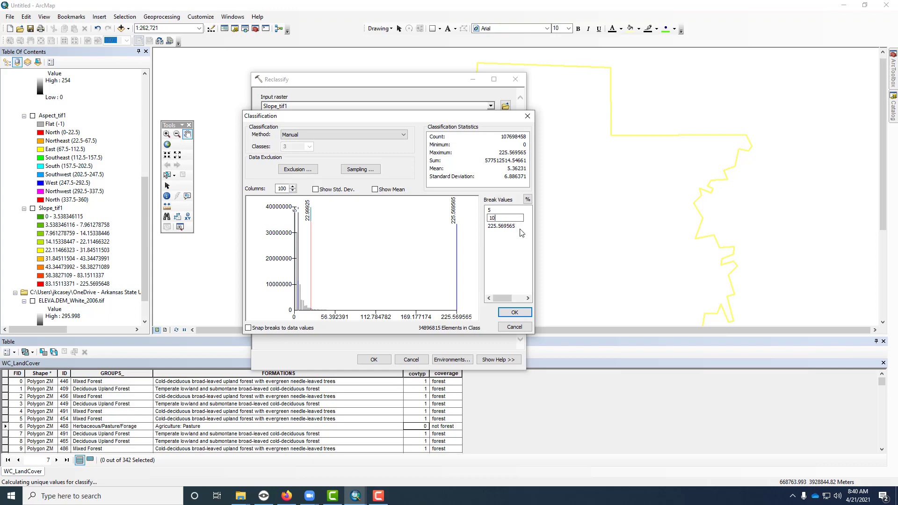
pyautogui.press('Return')
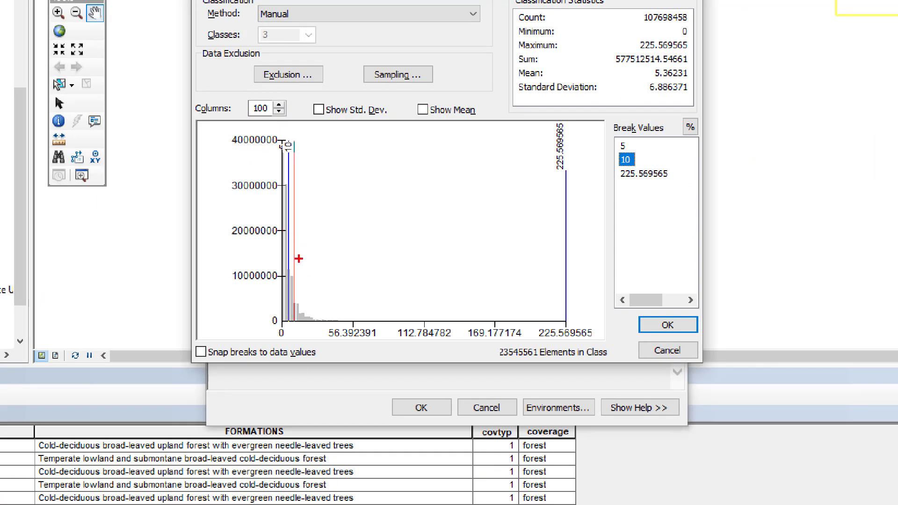
pyautogui.moveTo(290, 248); pyautogui.dragTo(303, 254)
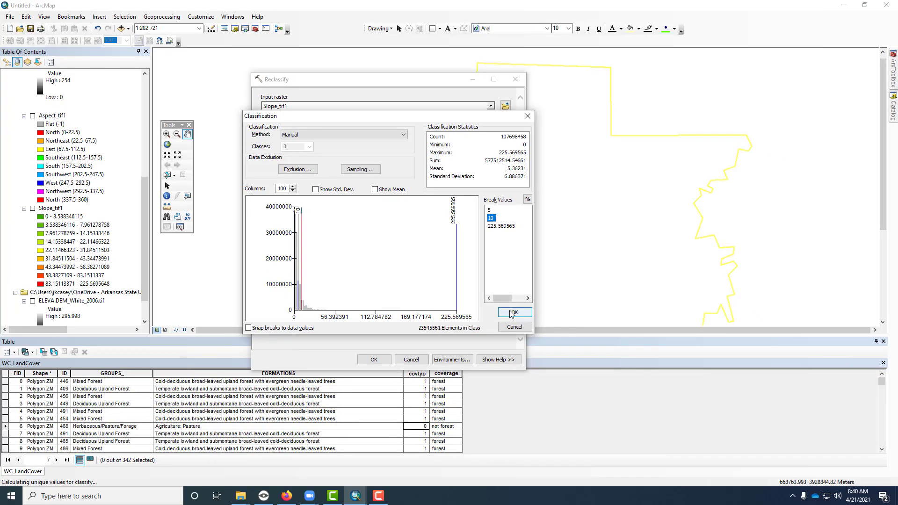
pyautogui.click(664, 327)
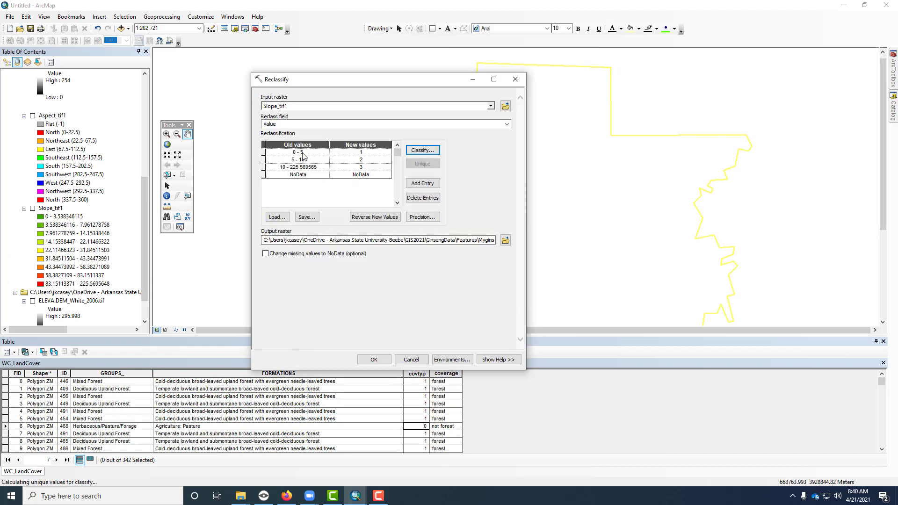
# Assign new value 0 to slopes 0 - 5, 1 to 5 - 10 and 0 to 10 - 225.569565, and run the reclassification.
pyautogui.click(364, 152)
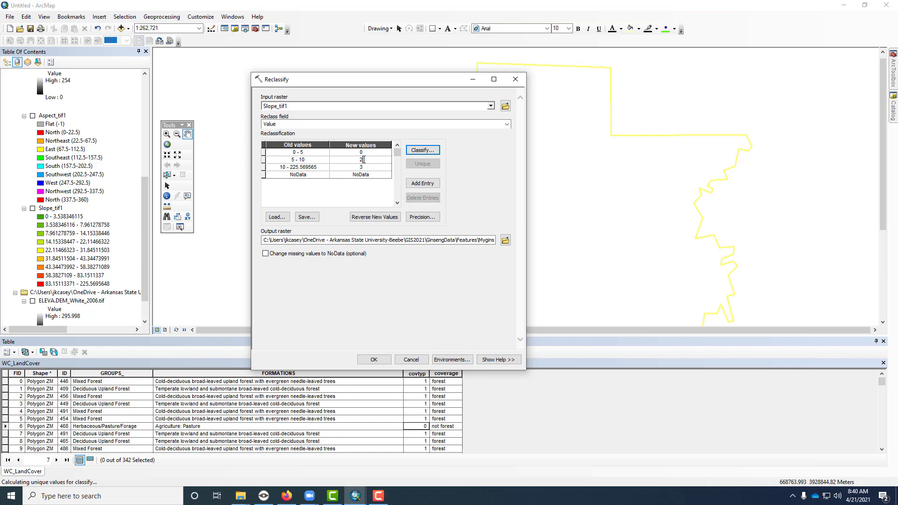
pyautogui.click(366, 168)
pyautogui.click(369, 168)
pyautogui.click(390, 239)
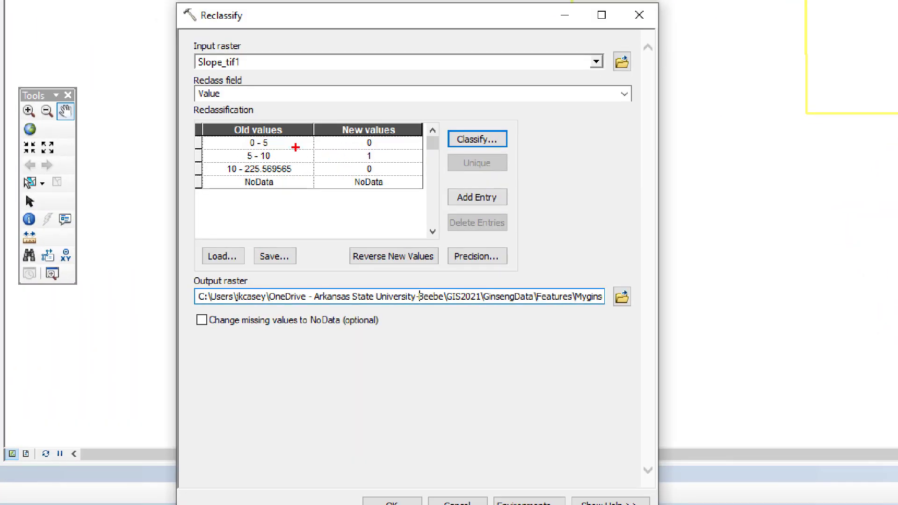
pyautogui.moveTo(295, 140); pyautogui.dragTo(337, 145)
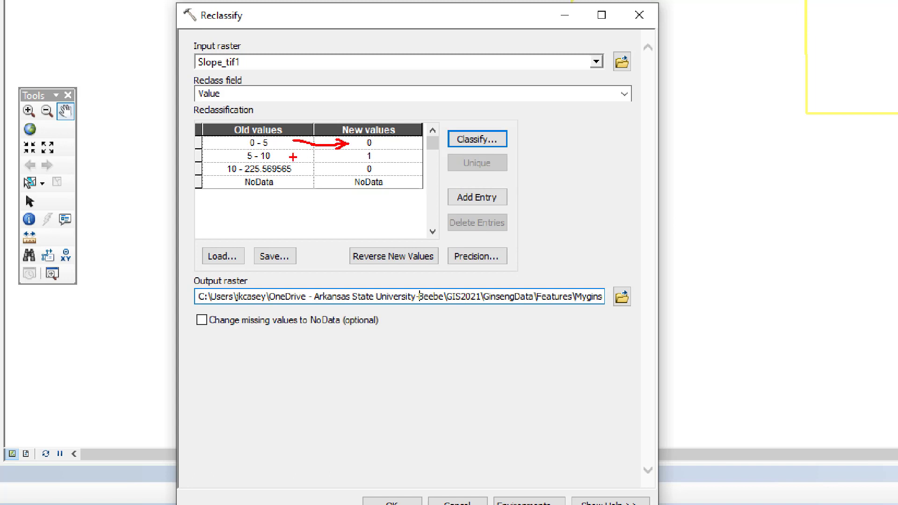
pyautogui.moveTo(293, 158); pyautogui.dragTo(354, 159)
pyautogui.moveTo(298, 170)
pyautogui.mouseDown()
pyautogui.moveTo(346, 171)
pyautogui.moveTo(404, 146)
pyautogui.mouseUp()
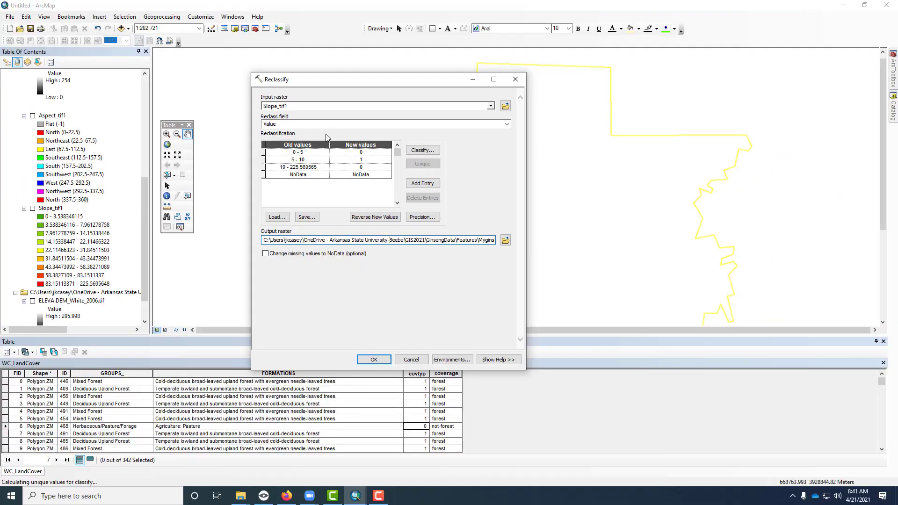
pyautogui.click(374, 359)
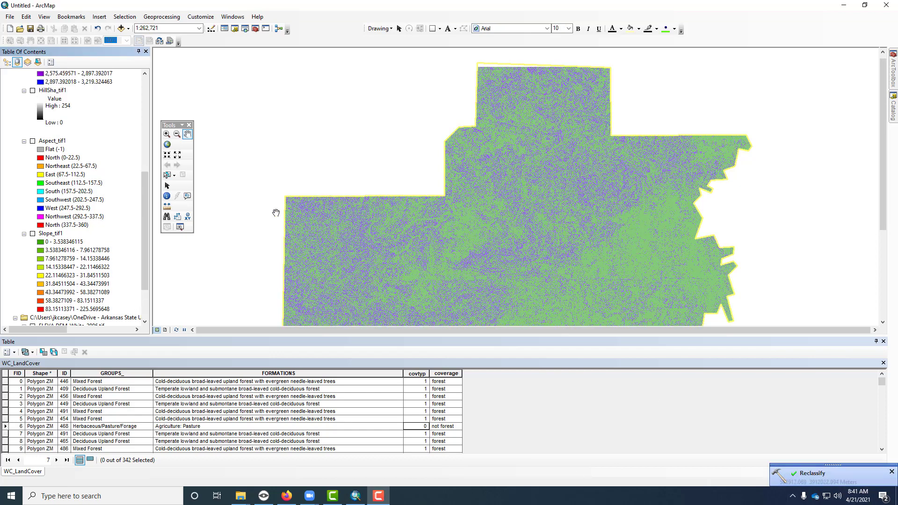
# Close the WC_LandCover attribute table and hide the Reclass_Slop1 layer.
pyautogui.moveTo(144, 225); pyautogui.dragTo(145, 148)
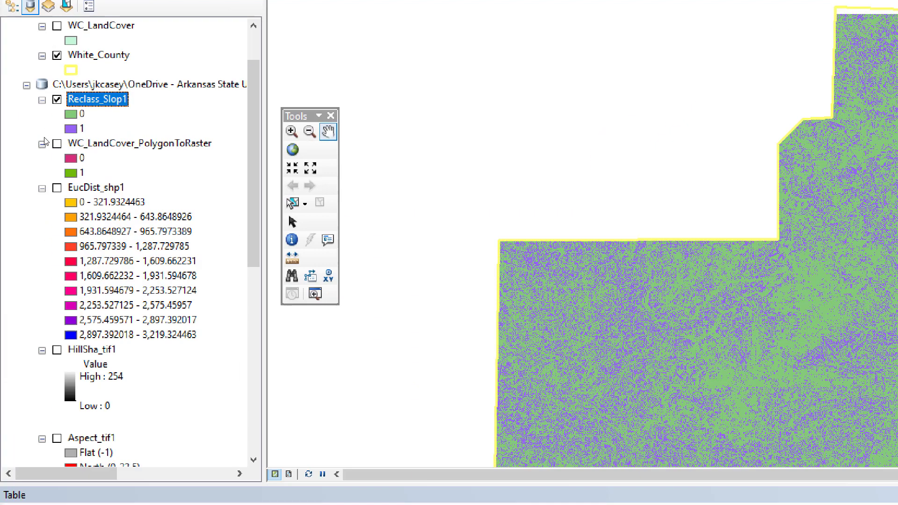
pyautogui.moveTo(94, 103)
pyautogui.mouseDown()
pyautogui.moveTo(48, 114)
pyautogui.moveTo(105, 116)
pyautogui.mouseUp()
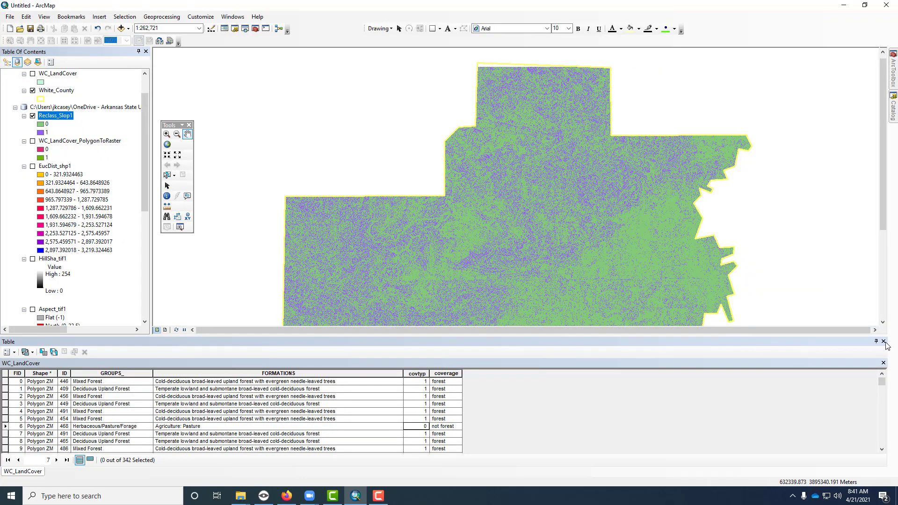
pyautogui.click(884, 342)
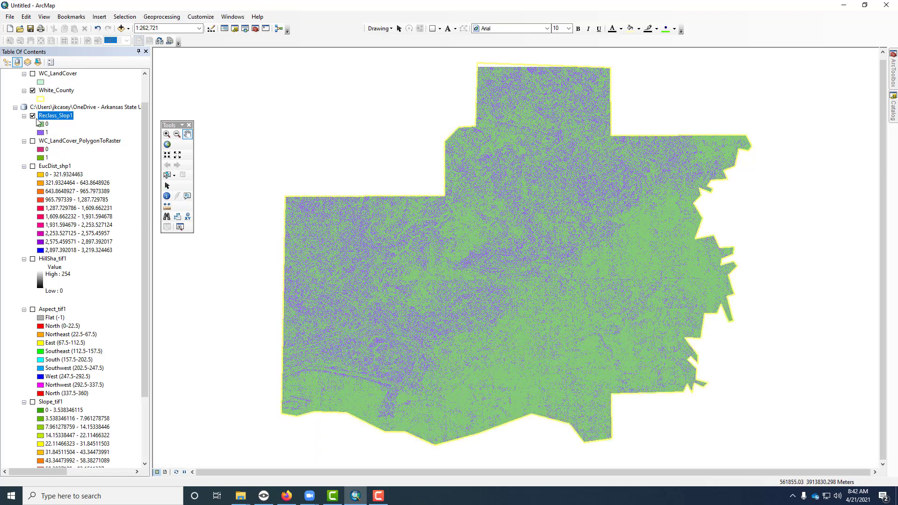
pyautogui.click(33, 116)
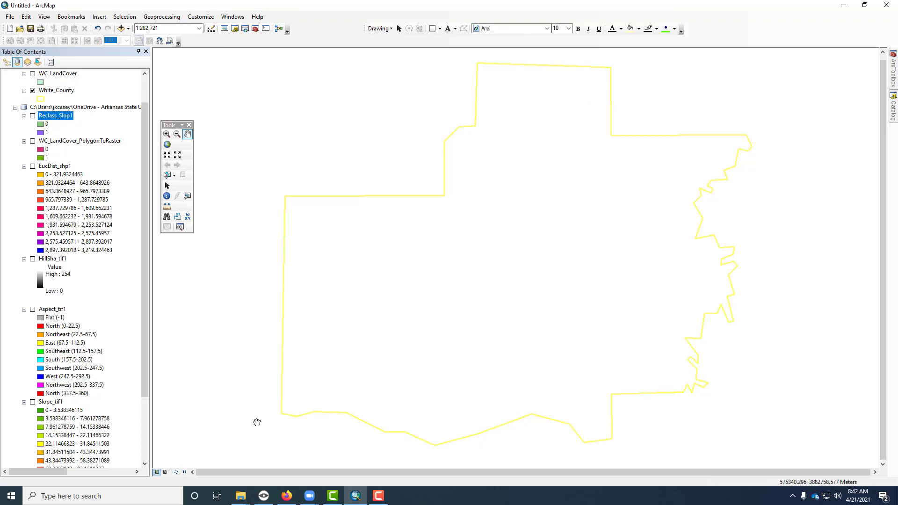
# Switch to Firefox to check the lab's aspect criterion, and return to ArcMap.
pyautogui.click(287, 496)
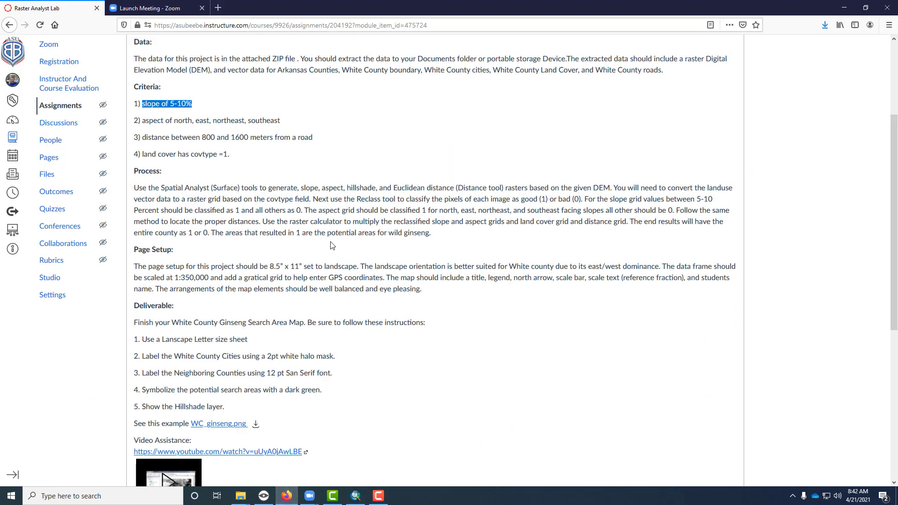
pyautogui.click(330, 193)
pyautogui.moveTo(280, 123); pyautogui.dragTo(143, 130)
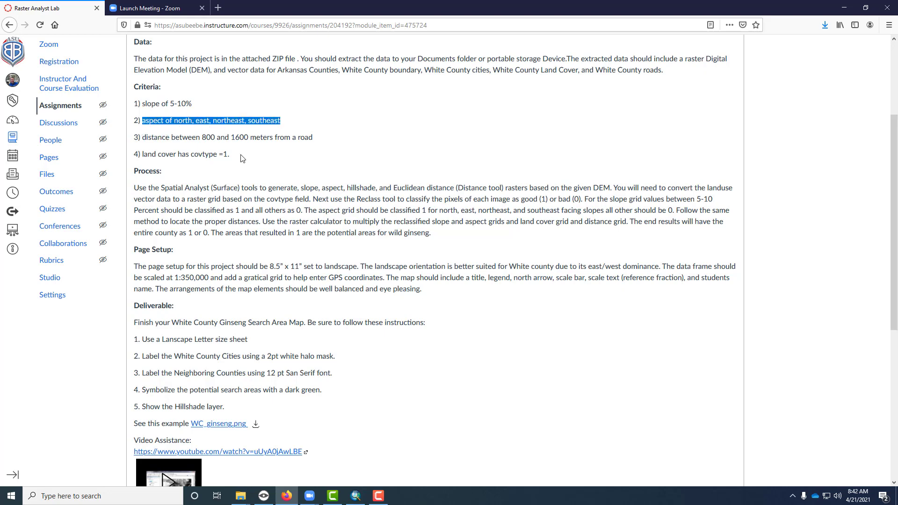
pyautogui.click(355, 495)
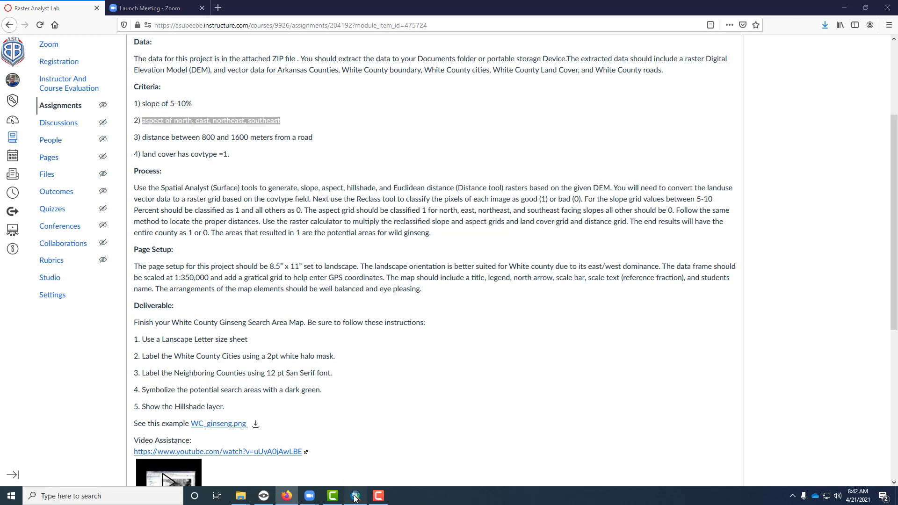
# Open the Reclassify tool with Aspect_tif1 as the input raster and place its dialog beside the layer's aspect legend.
pyautogui.moveTo(893, 70)
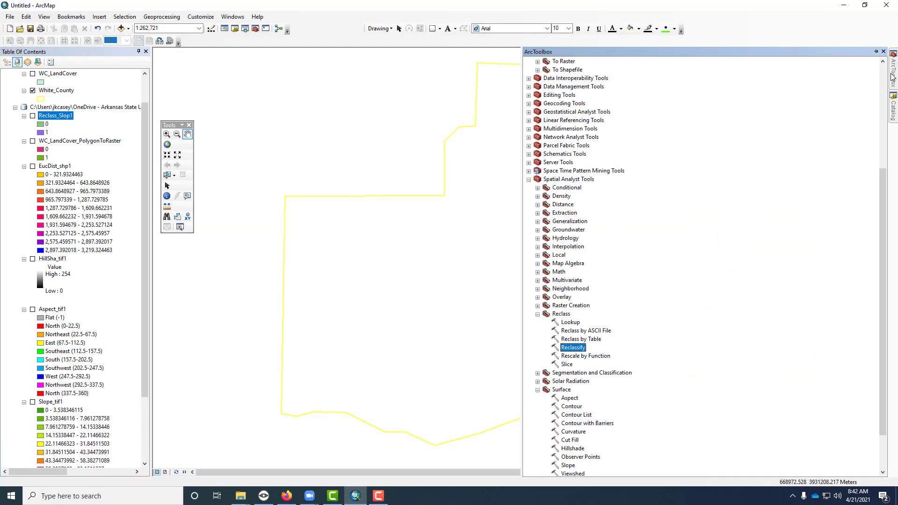
pyautogui.doubleClick(574, 348)
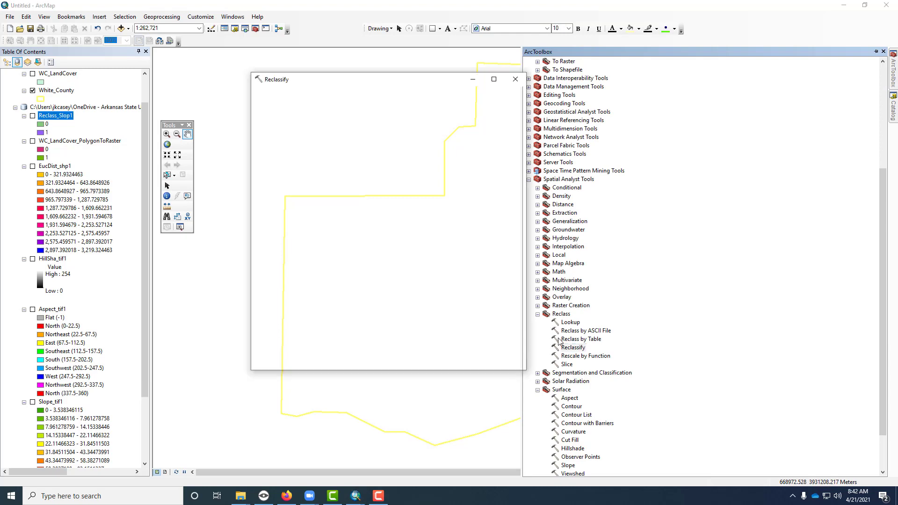
pyautogui.click(492, 107)
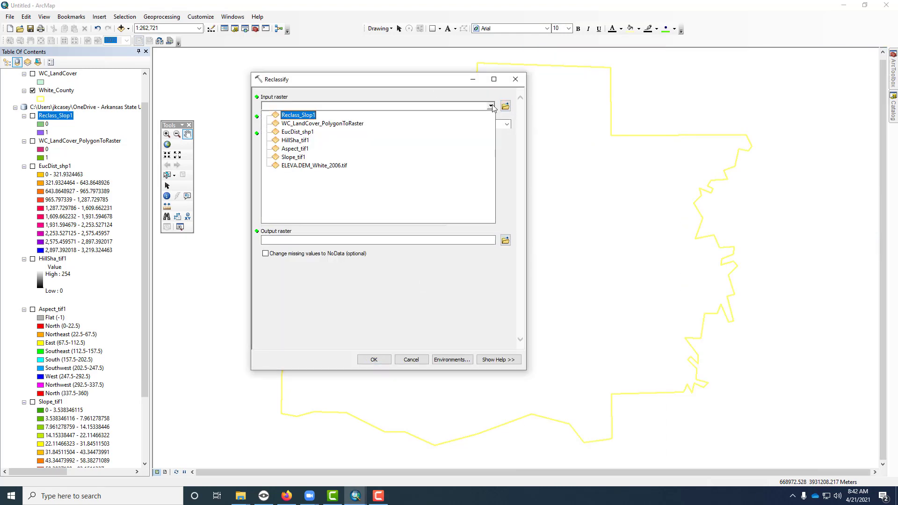
pyautogui.click(311, 151)
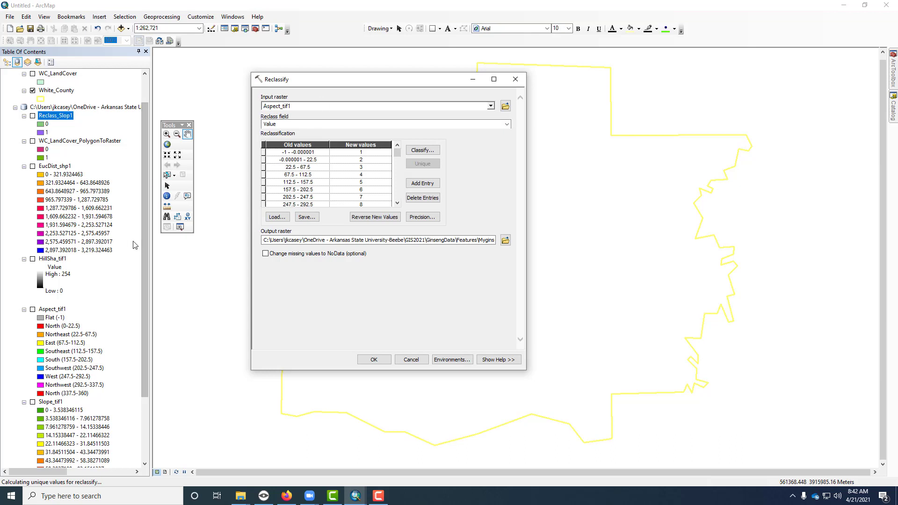
pyautogui.moveTo(142, 240); pyautogui.dragTo(143, 327)
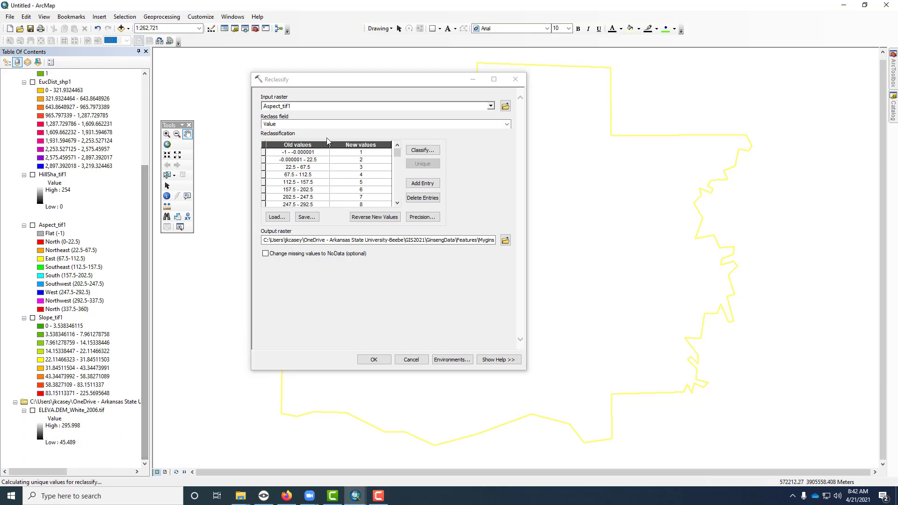
pyautogui.moveTo(340, 82); pyautogui.dragTo(305, 70)
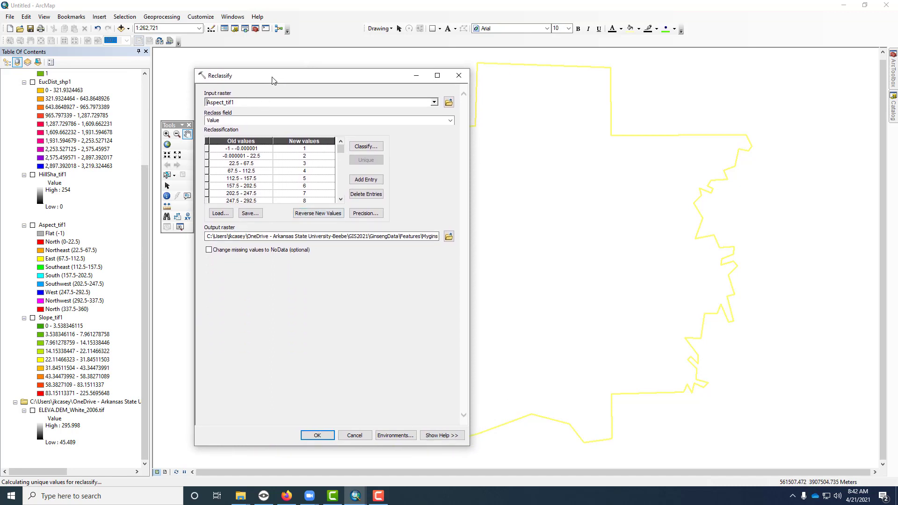
pyautogui.moveTo(276, 69); pyautogui.dragTo(271, 173)
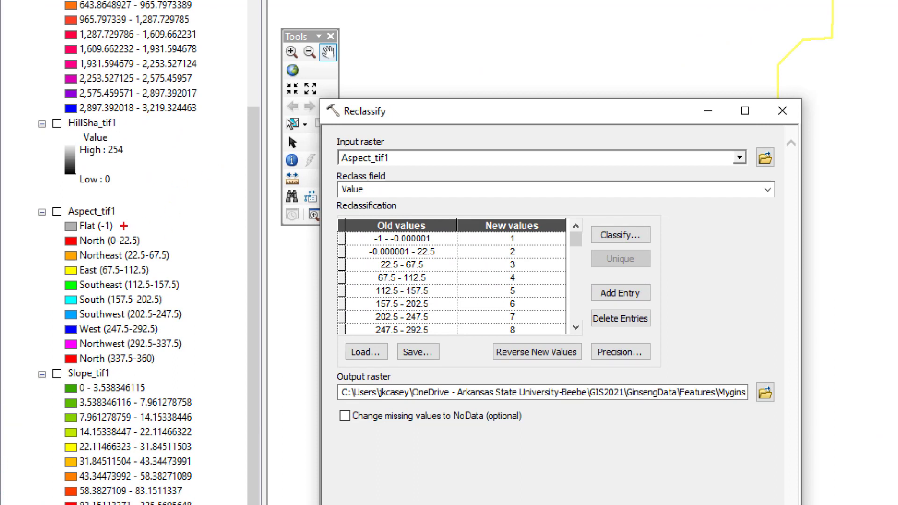
pyautogui.moveTo(123, 226); pyautogui.dragTo(357, 232)
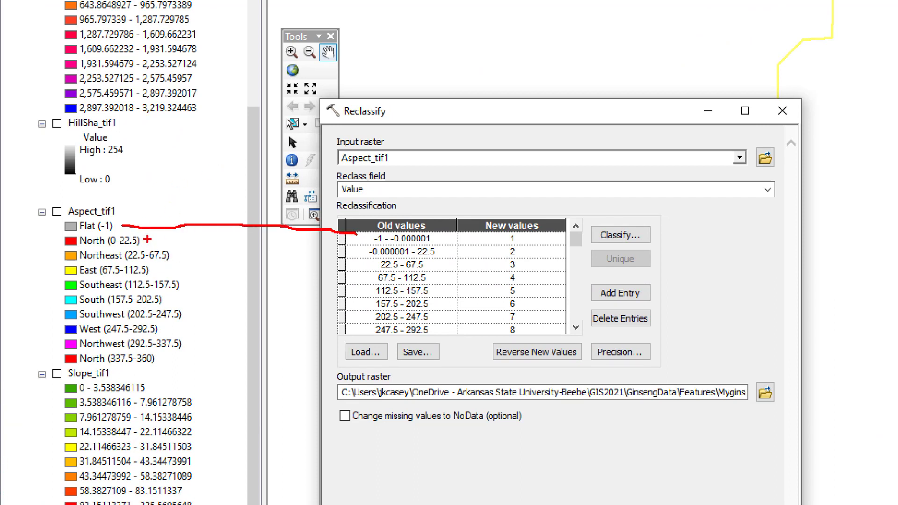
pyautogui.moveTo(149, 244); pyautogui.dragTo(316, 249)
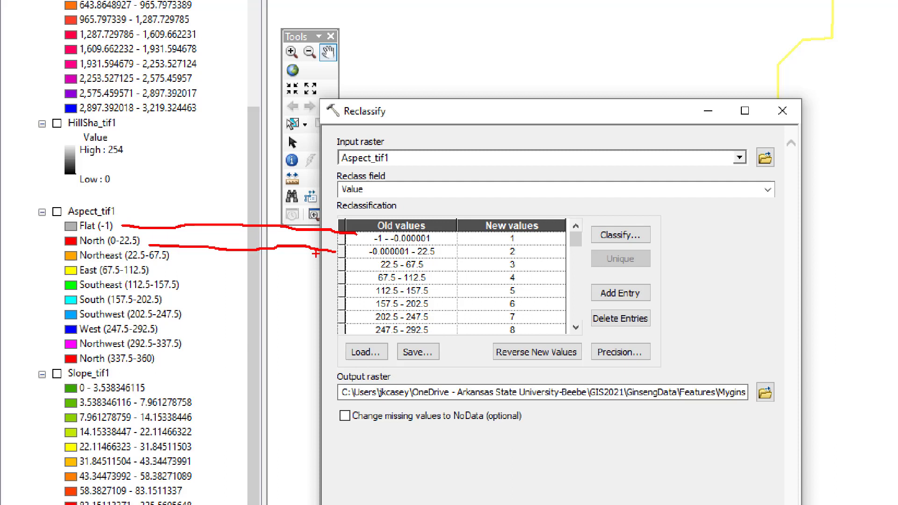
pyautogui.moveTo(187, 257); pyautogui.dragTo(330, 264)
pyautogui.moveTo(160, 272); pyautogui.dragTo(344, 270)
pyautogui.moveTo(183, 288); pyautogui.dragTo(344, 291)
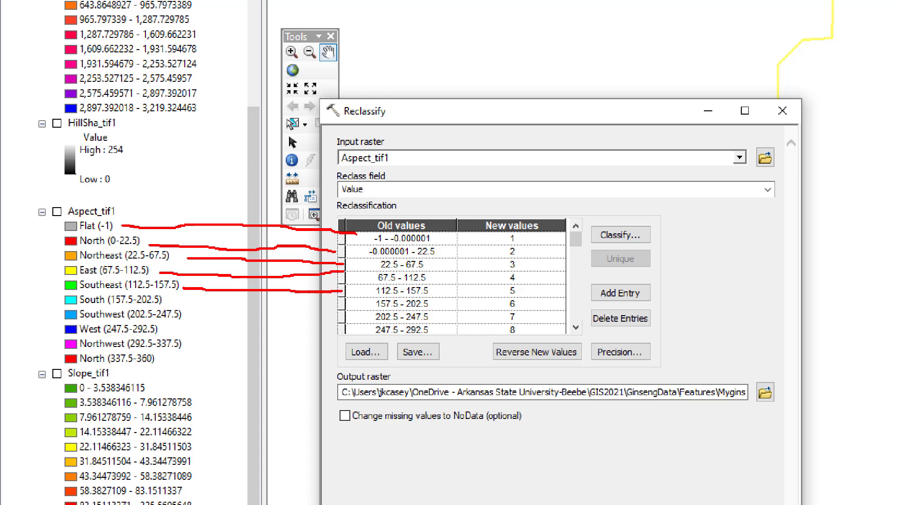
pyautogui.press('Escape')
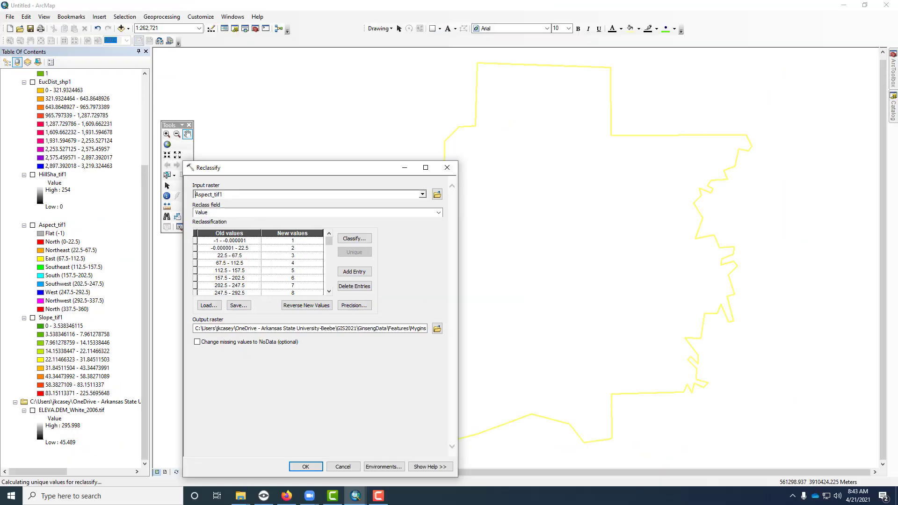
# Assign new value 0 to the flat aspect range, 1 to the ranges from -0.000001 to 157.5, and 0 to those from 157.5 to 247.5.
pyautogui.click(297, 243)
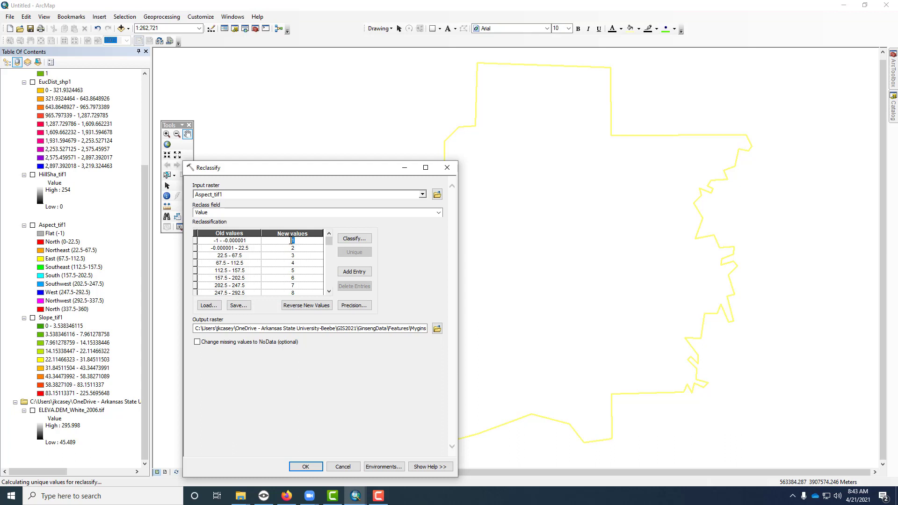
pyautogui.write('0')
pyautogui.click(300, 277)
pyautogui.click(329, 292)
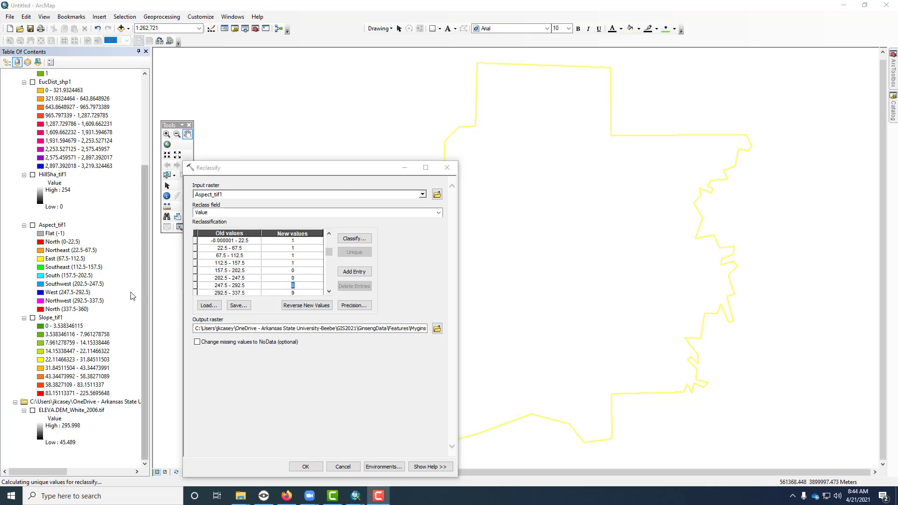
# Assign new value 0 to the aspect ranges 247.5 - 292.5 and 292.5 - 337.5, and 1 to the north range 337.5 - 360.
pyautogui.click(297, 287)
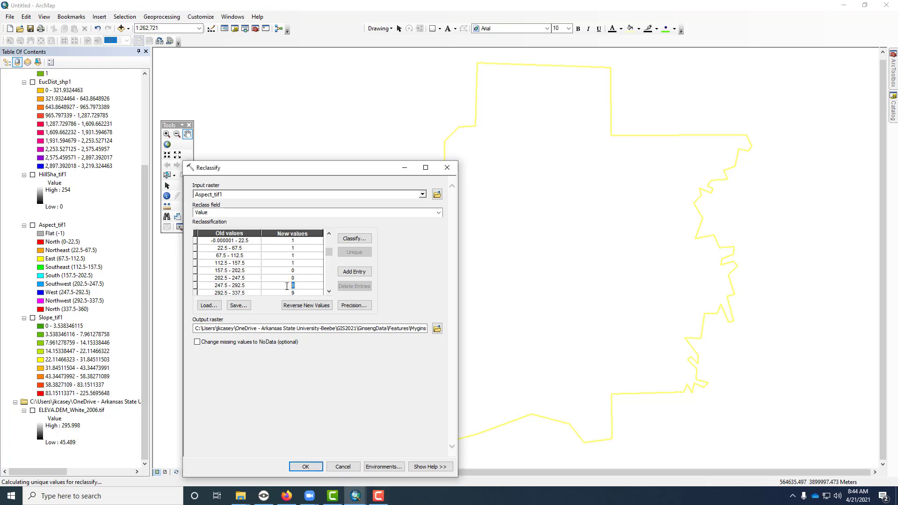
pyautogui.click(330, 291)
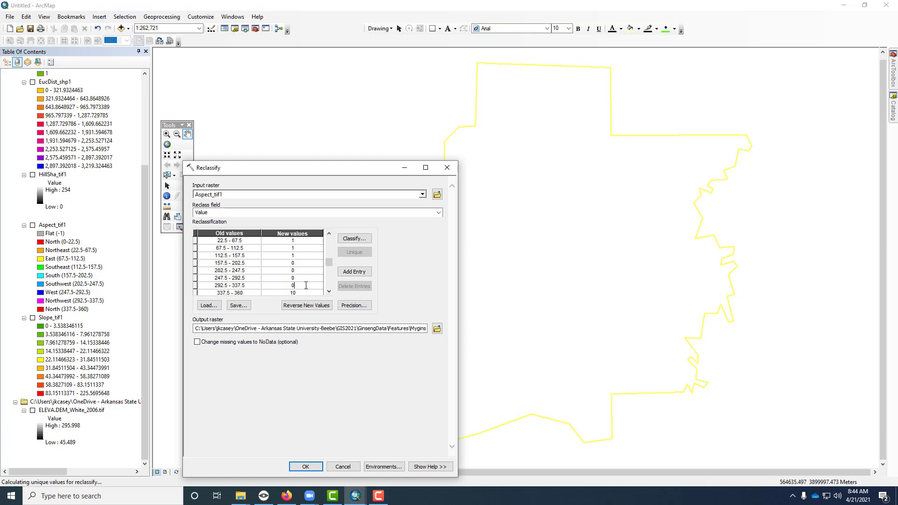
pyautogui.scroll(-1, 304, 293)
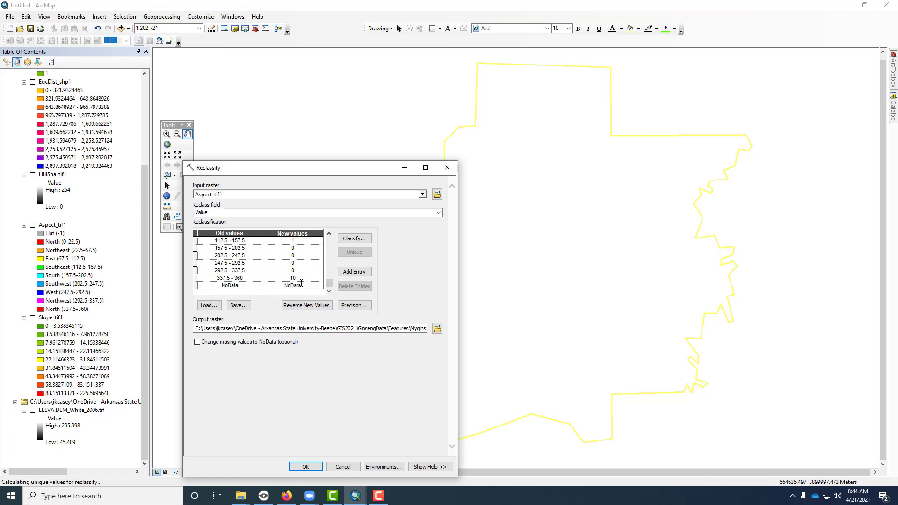
pyautogui.click(292, 278)
pyautogui.click(291, 279)
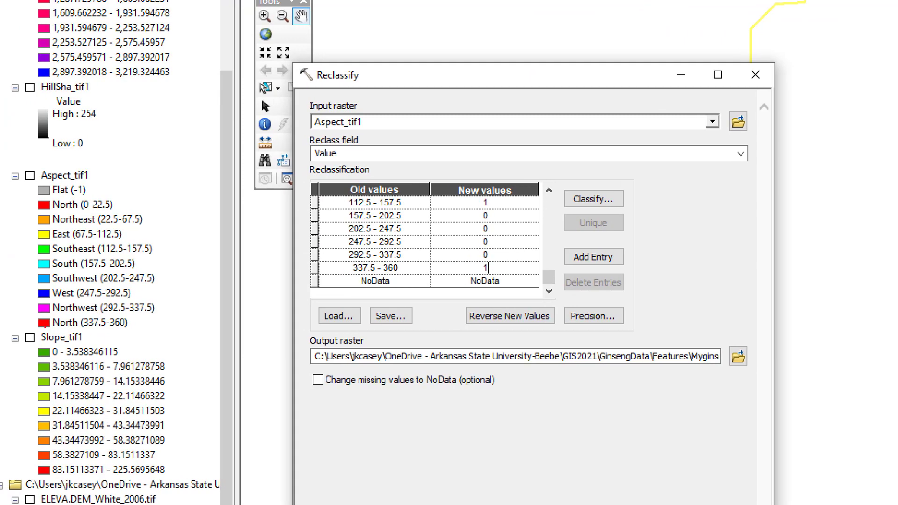
pyautogui.moveTo(32, 332)
pyautogui.mouseDown()
pyautogui.moveTo(132, 326)
pyautogui.moveTo(86, 313)
pyautogui.moveTo(35, 318)
pyautogui.moveTo(30, 329)
pyautogui.mouseUp()
pyautogui.moveTo(134, 326); pyautogui.dragTo(286, 270)
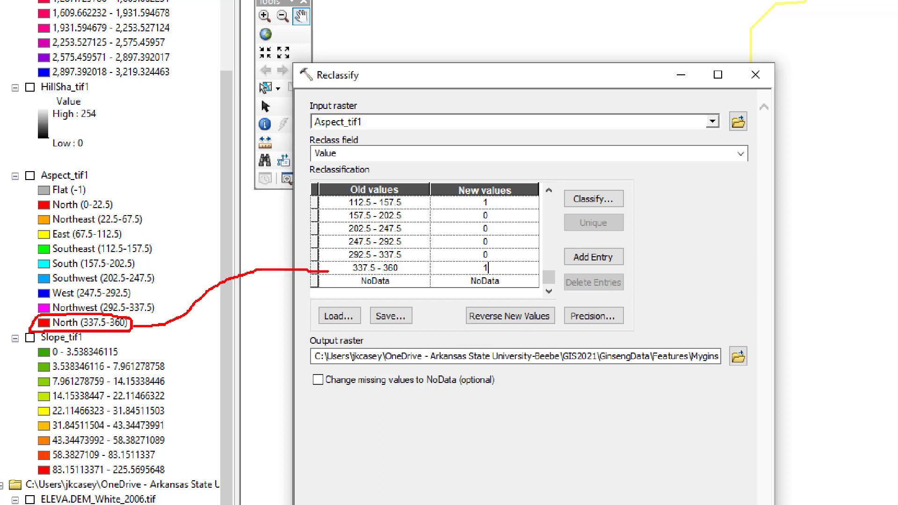
pyautogui.moveTo(475, 275); pyautogui.dragTo(496, 271)
pyautogui.press('Escape')
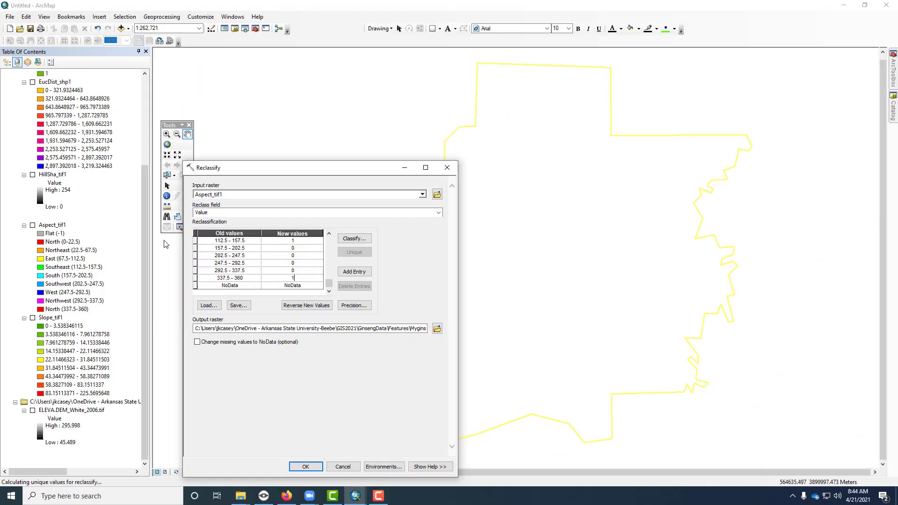
# Review the new values assigned to the aspect ranges and run the reclassification of Aspect_tif1.
pyautogui.scroll(2, 309, 290)
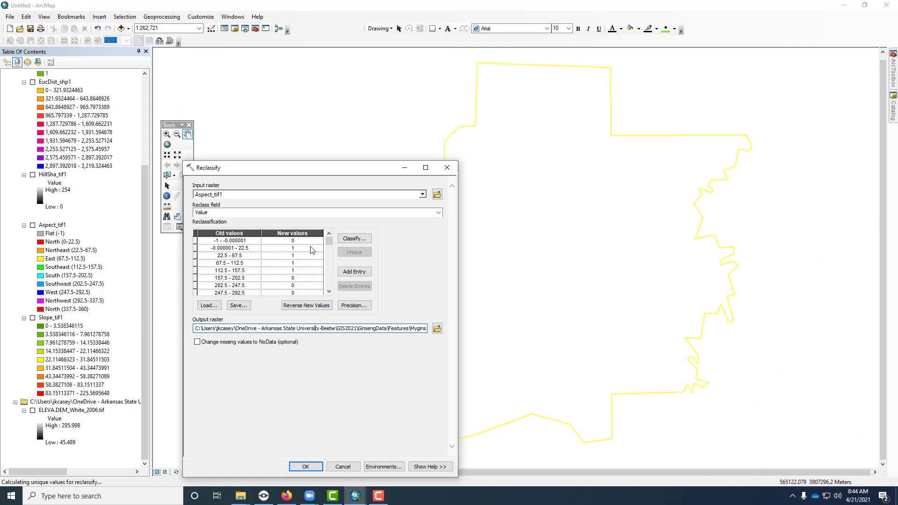
pyautogui.moveTo(329, 248); pyautogui.dragTo(330, 284)
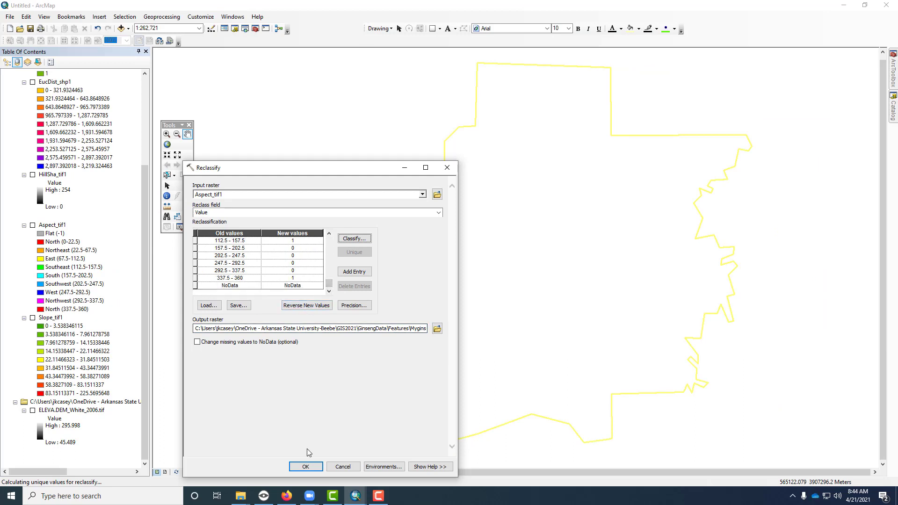
pyautogui.click(309, 468)
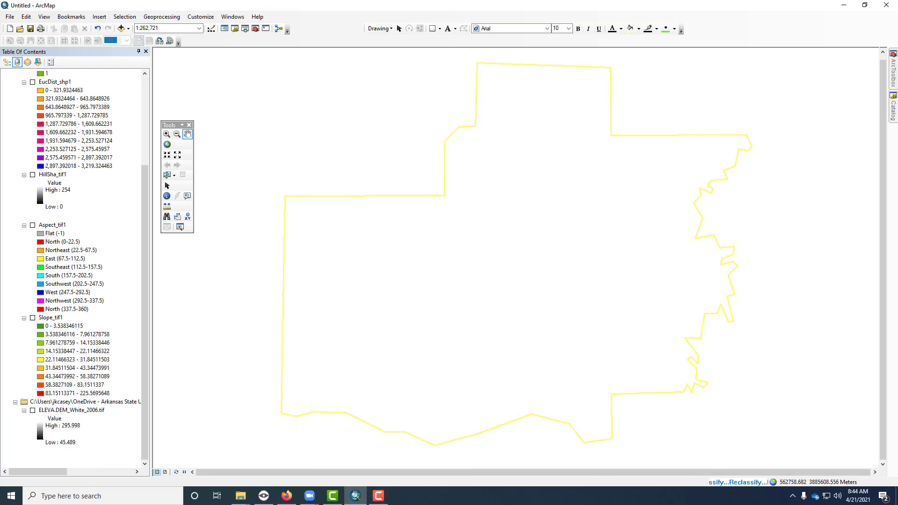
pyautogui.press('F9')
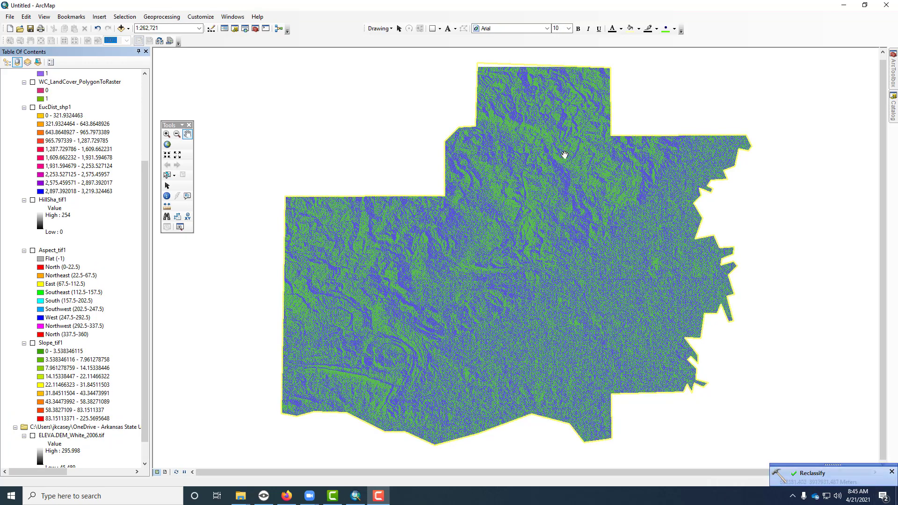
# Inspect the reclassified aspect layer's 0 and 1 classes and hide the Reclass_Aspe1 layer.
pyautogui.moveTo(147, 200); pyautogui.dragTo(139, 136)
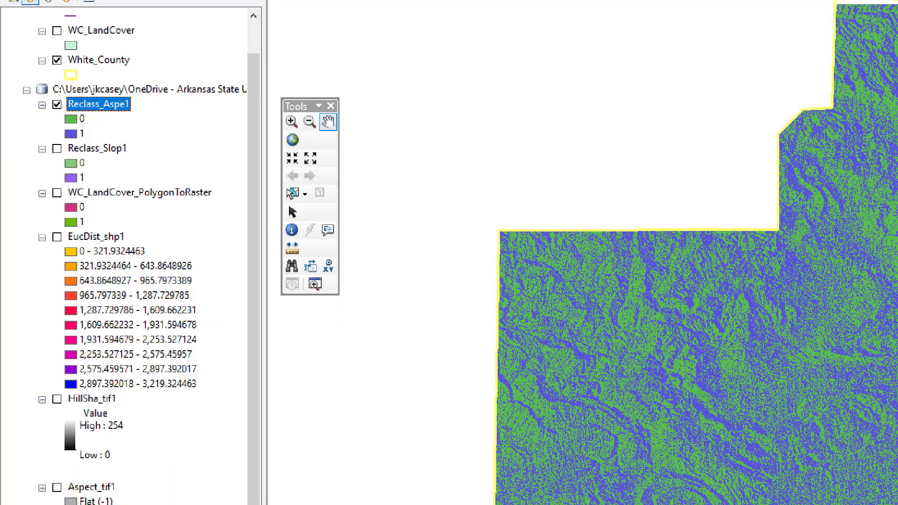
pyautogui.moveTo(66, 149)
pyautogui.mouseDown()
pyautogui.moveTo(79, 155)
pyautogui.moveTo(86, 125)
pyautogui.moveTo(56, 143)
pyautogui.moveTo(63, 153)
pyautogui.mouseUp()
pyautogui.moveTo(117, 140); pyautogui.dragTo(148, 129)
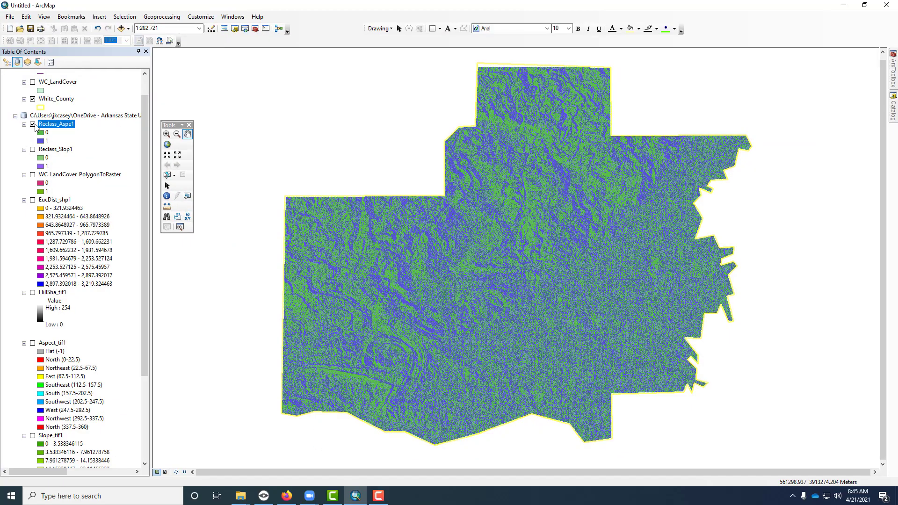
pyautogui.click(33, 124)
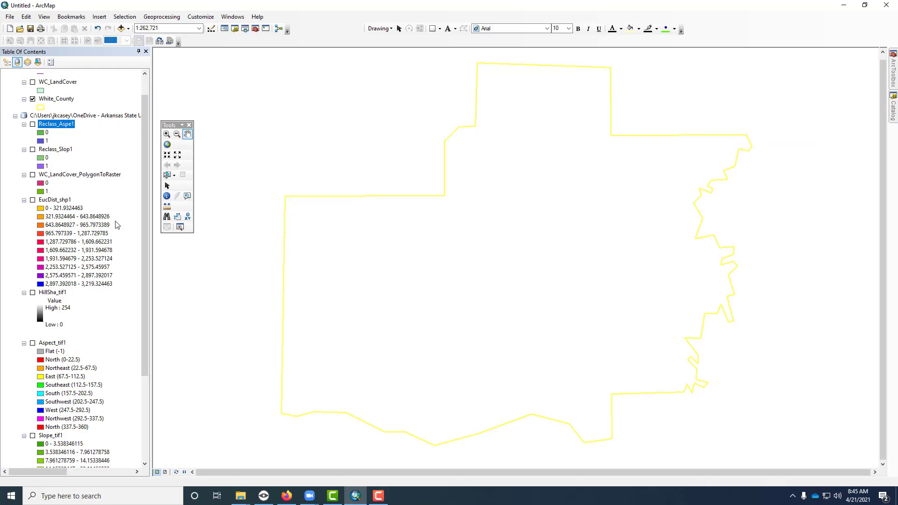
# Switch to Firefox to check the lab's road distance criterion, and return to ArcMap.
pyautogui.click(286, 496)
pyautogui.click(286, 219)
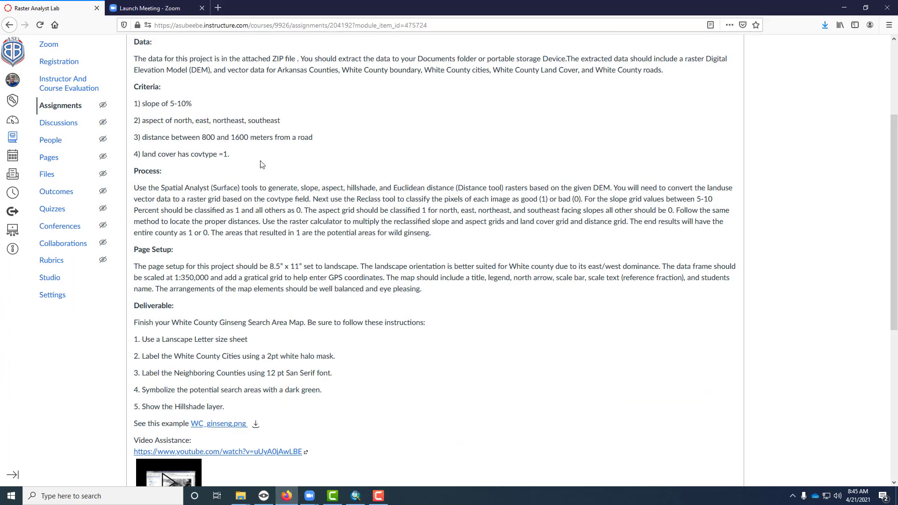
pyautogui.moveTo(312, 139); pyautogui.dragTo(150, 141)
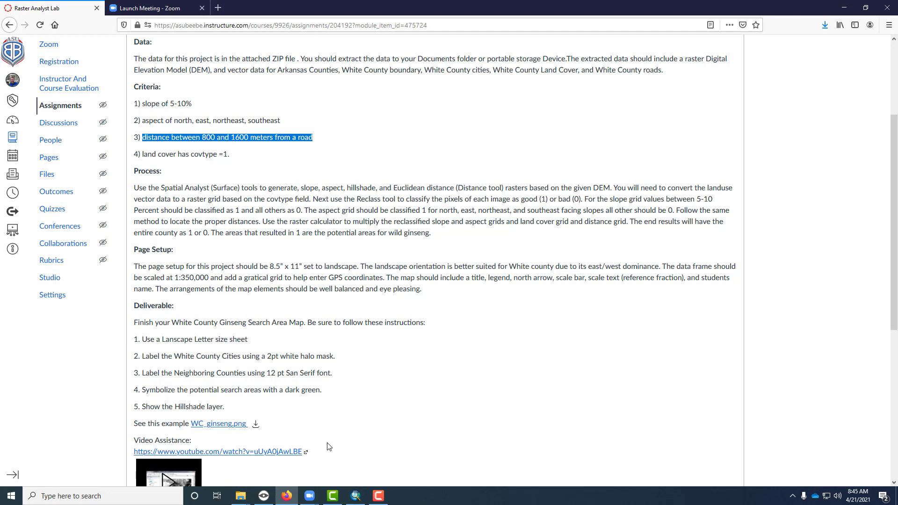
pyautogui.click(362, 501)
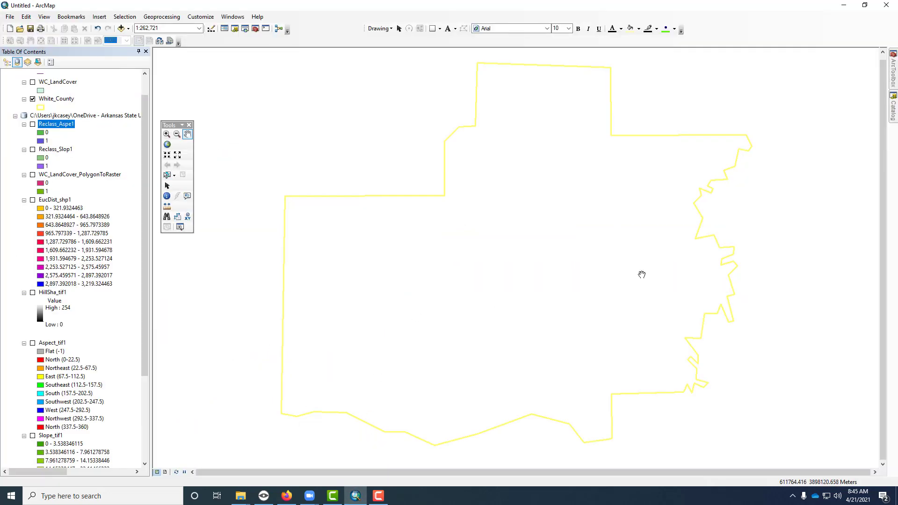
# Open the Reclassify tool and set EucDist_shp1 as the input raster.
pyautogui.moveTo(893, 73)
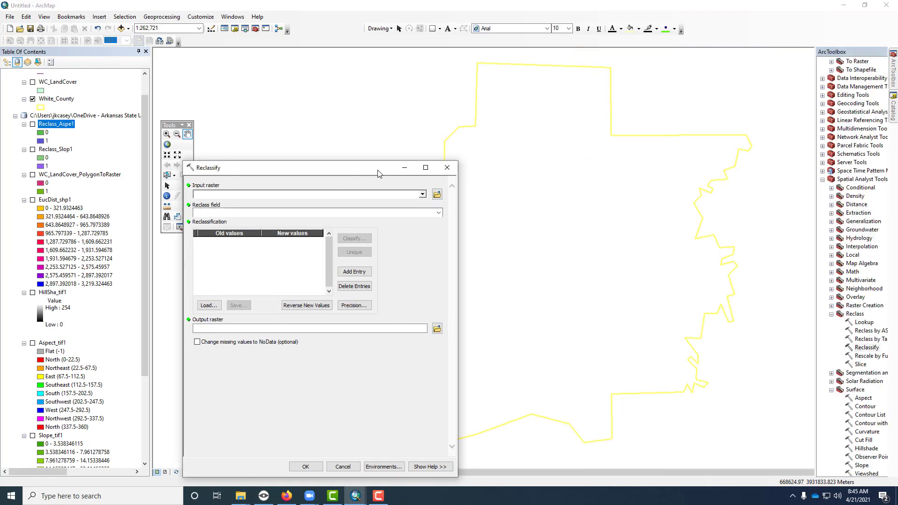
pyautogui.moveTo(376, 171); pyautogui.dragTo(378, 151)
pyautogui.click(425, 175)
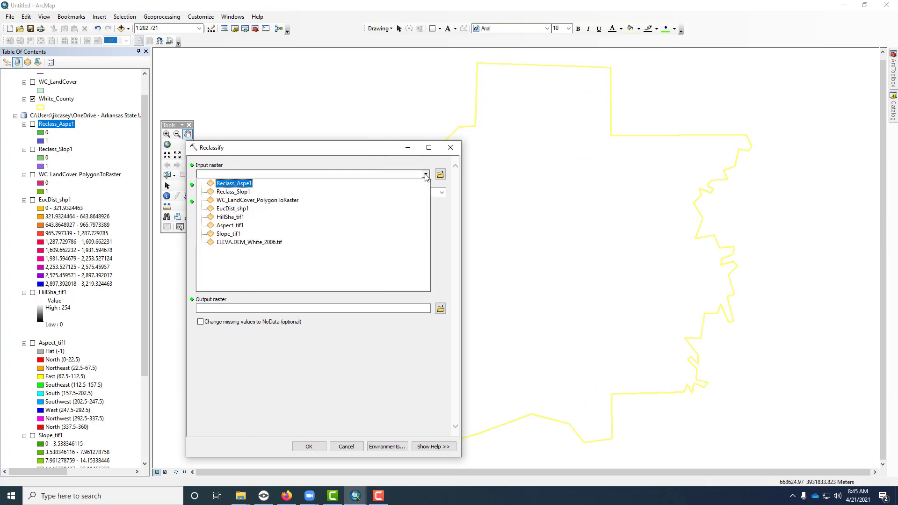
pyautogui.click(238, 210)
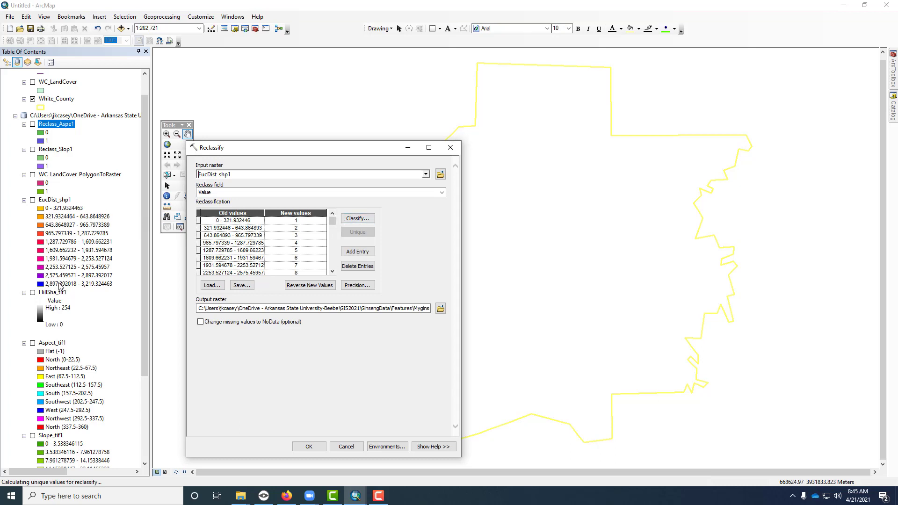
# Classify the distance values into 3 classes with the first two break values at 800 and 1600.
pyautogui.click(357, 218)
pyautogui.click(245, 225)
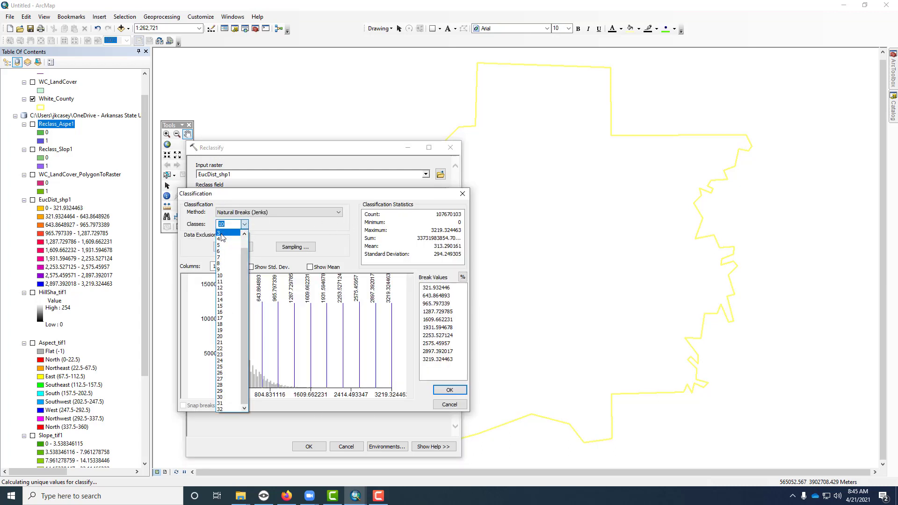
pyautogui.click(221, 234)
pyautogui.click(447, 289)
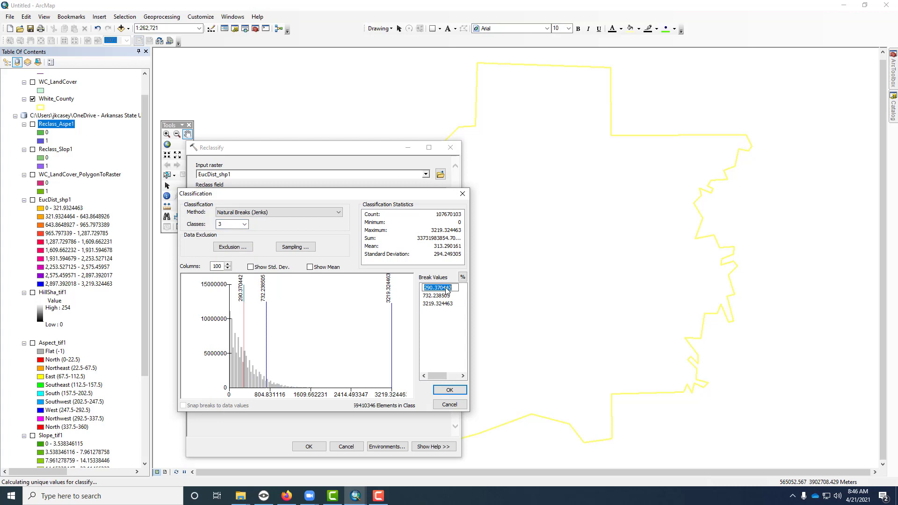
pyautogui.write('800')
pyautogui.click(445, 299)
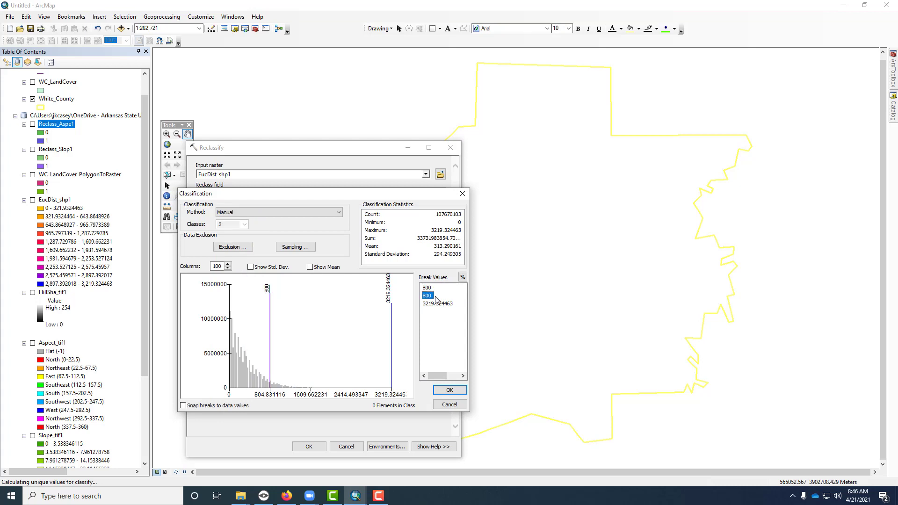
pyautogui.click(430, 296)
pyautogui.write('1600')
pyautogui.press('Return')
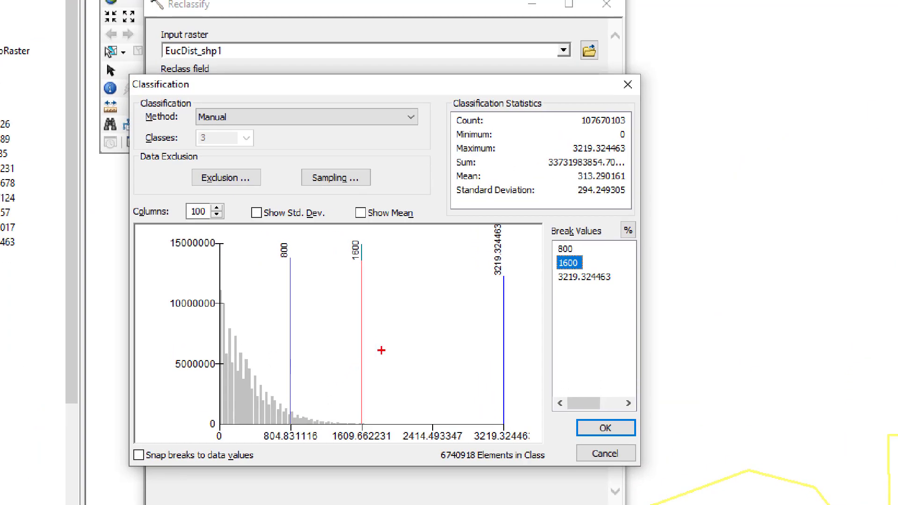
pyautogui.moveTo(322, 342)
pyautogui.mouseDown()
pyautogui.moveTo(281, 331)
pyautogui.moveTo(273, 421)
pyautogui.moveTo(322, 450)
pyautogui.moveTo(405, 351)
pyautogui.moveTo(365, 334)
pyautogui.mouseUp()
pyautogui.moveTo(321, 379)
pyautogui.mouseDown()
pyautogui.moveTo(325, 390)
pyautogui.moveTo(358, 364)
pyautogui.mouseUp()
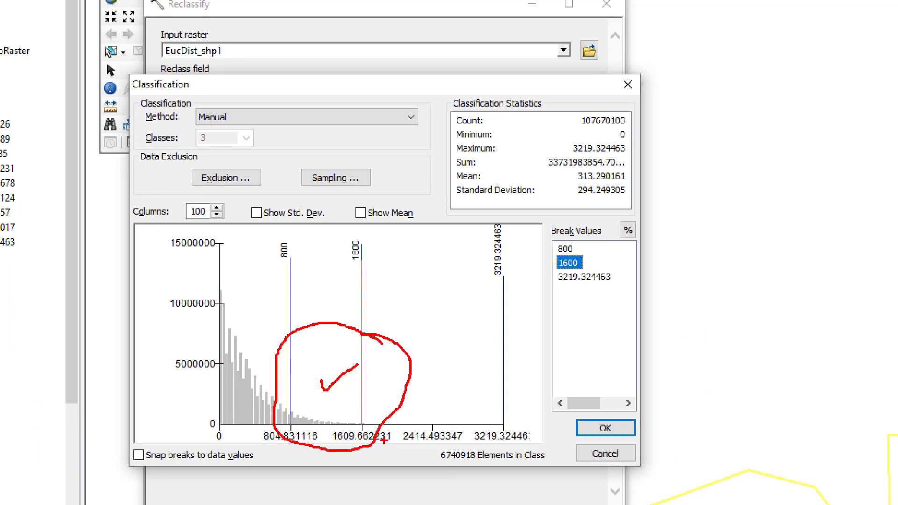
pyautogui.moveTo(294, 291)
pyautogui.mouseDown()
pyautogui.moveTo(361, 286)
pyautogui.moveTo(354, 299)
pyautogui.mouseUp()
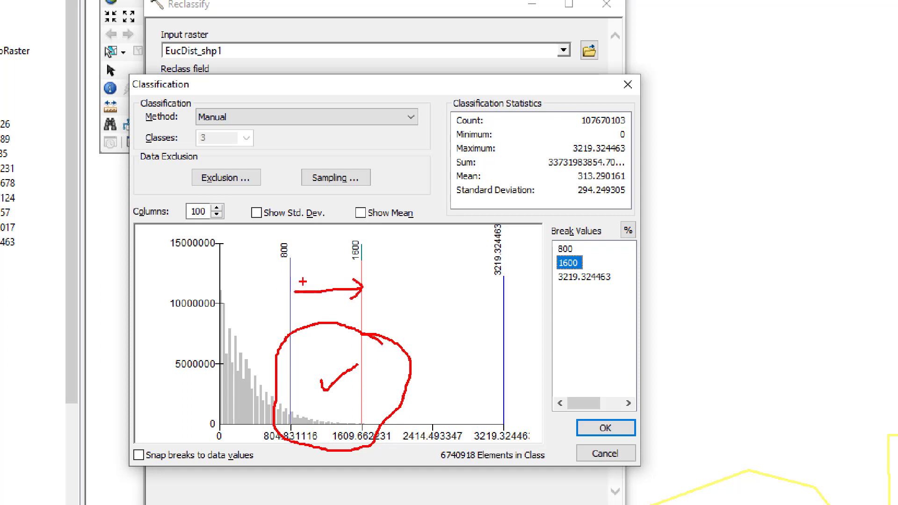
pyautogui.moveTo(300, 244)
pyautogui.mouseDown()
pyautogui.moveTo(329, 216)
pyautogui.moveTo(551, 238)
pyautogui.mouseUp()
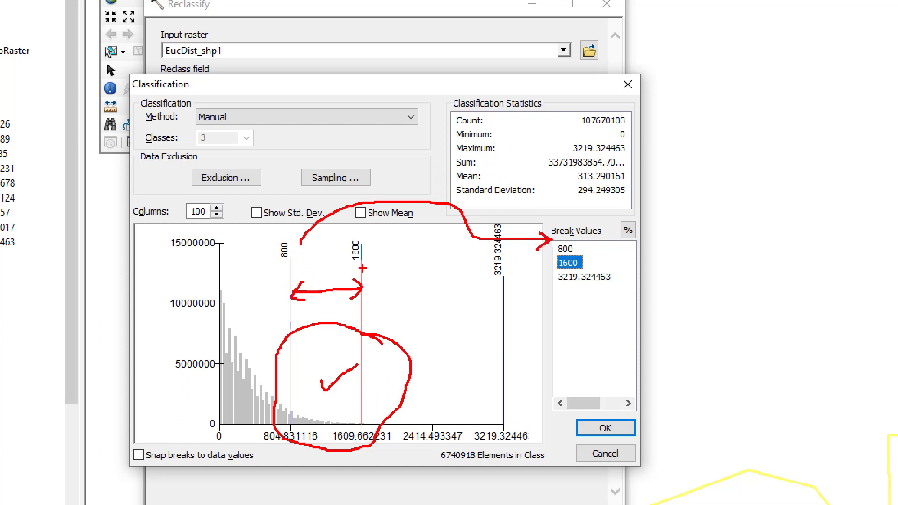
pyautogui.moveTo(362, 269); pyautogui.dragTo(533, 270)
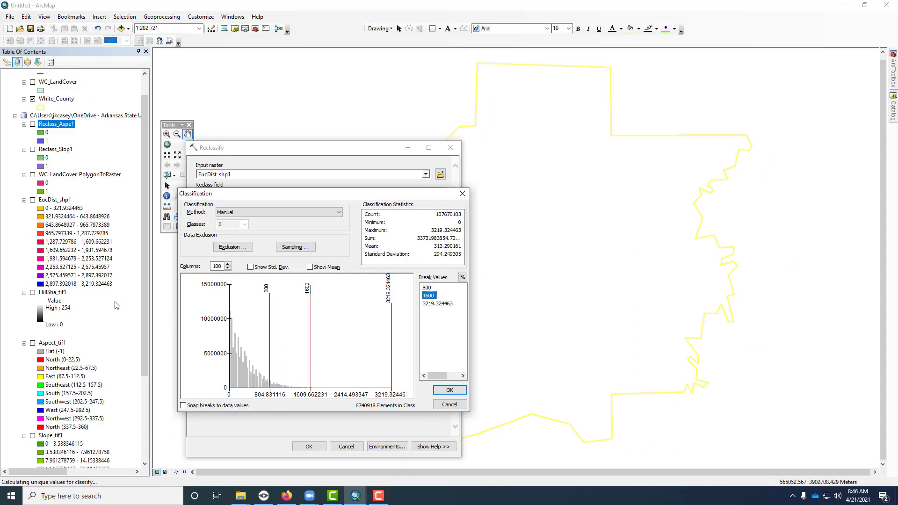
# Accept the breaks, assign new value 1 to 800 - 1600 and 0 to the other two distance ranges, and run the reclassification.
pyautogui.click(450, 391)
pyautogui.click(297, 228)
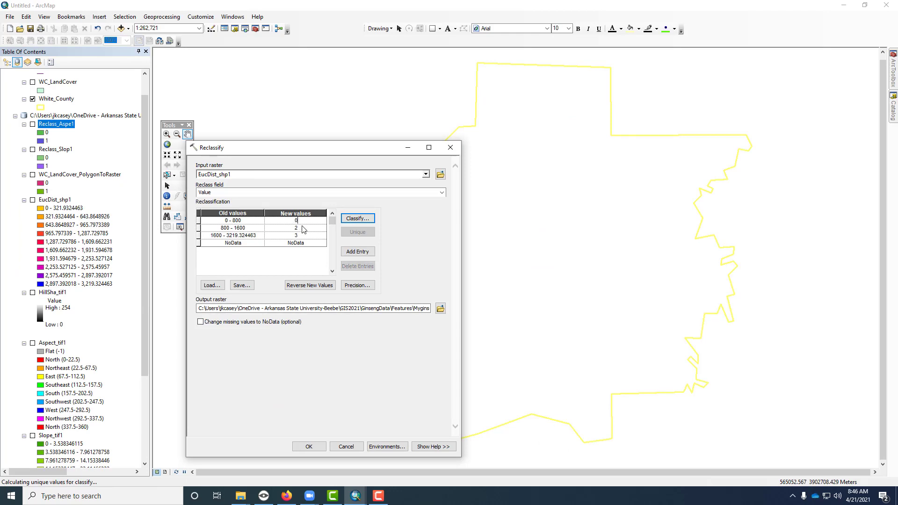
pyautogui.write('1')
pyautogui.click(339, 310)
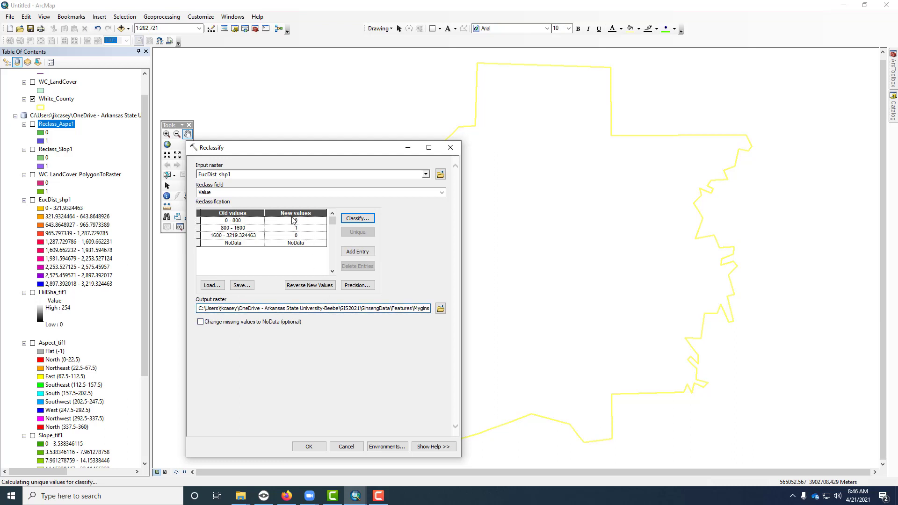
pyautogui.click(309, 447)
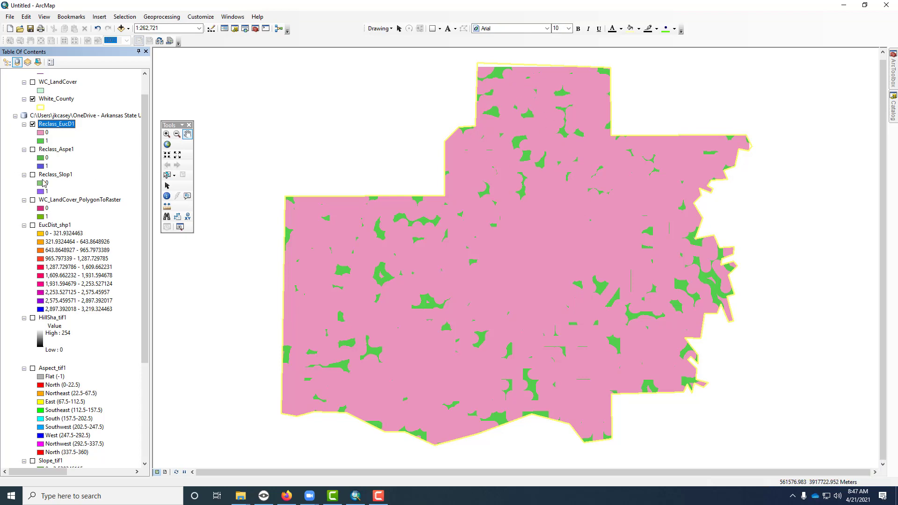
pyautogui.click(103, 143)
pyautogui.hotkey('ctrl', '1')
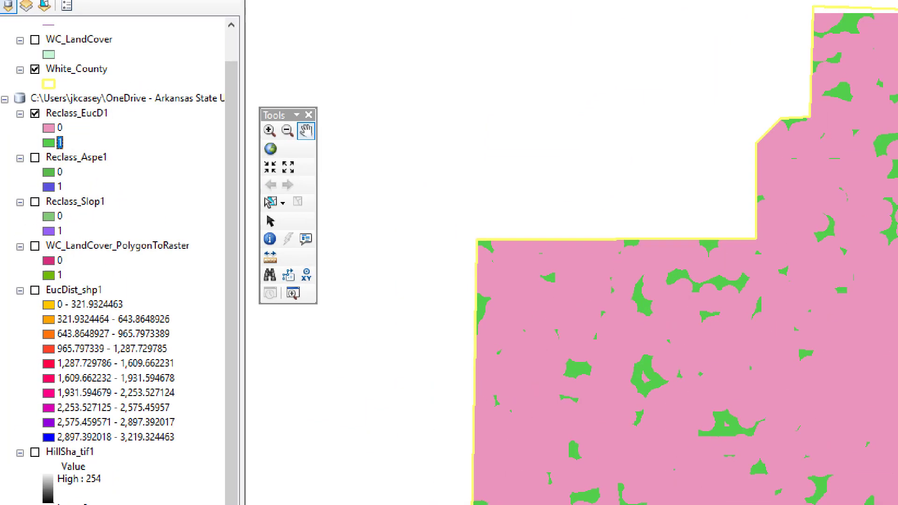
pyautogui.click(118, 128)
pyautogui.moveTo(97, 136)
pyautogui.mouseDown()
pyautogui.moveTo(51, 140)
pyautogui.moveTo(98, 159)
pyautogui.moveTo(96, 128)
pyautogui.moveTo(124, 142)
pyautogui.moveTo(167, 106)
pyautogui.mouseUp()
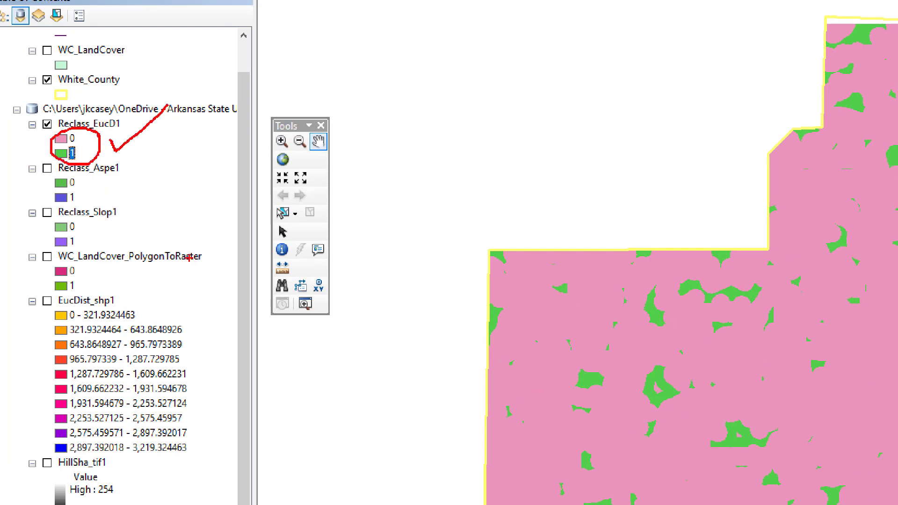
pyautogui.press('Escape')
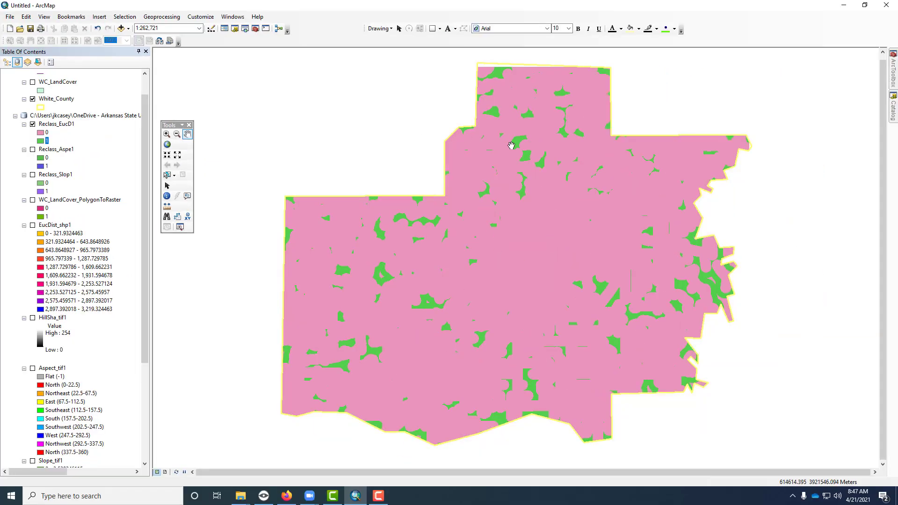
# Hide the Reclass_EucD1 layer and list the table of contents by drawing order.
pyautogui.click(33, 124)
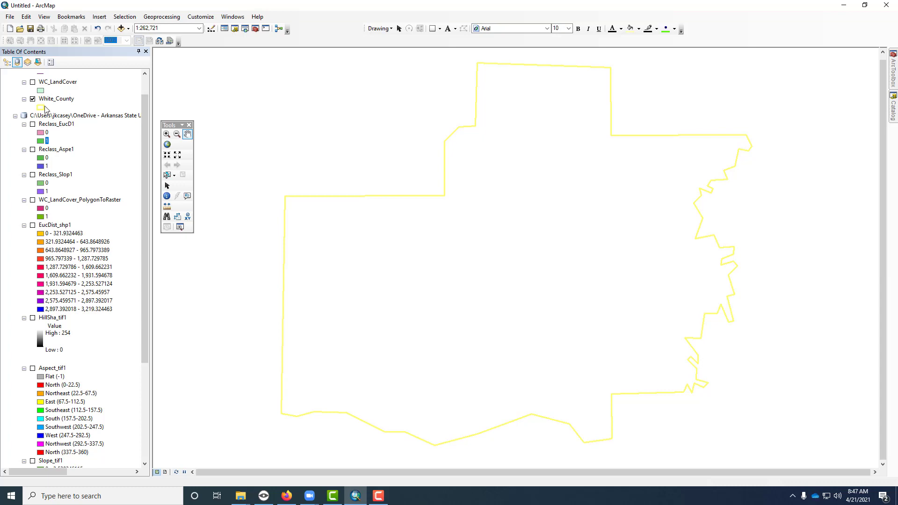
pyautogui.click(7, 62)
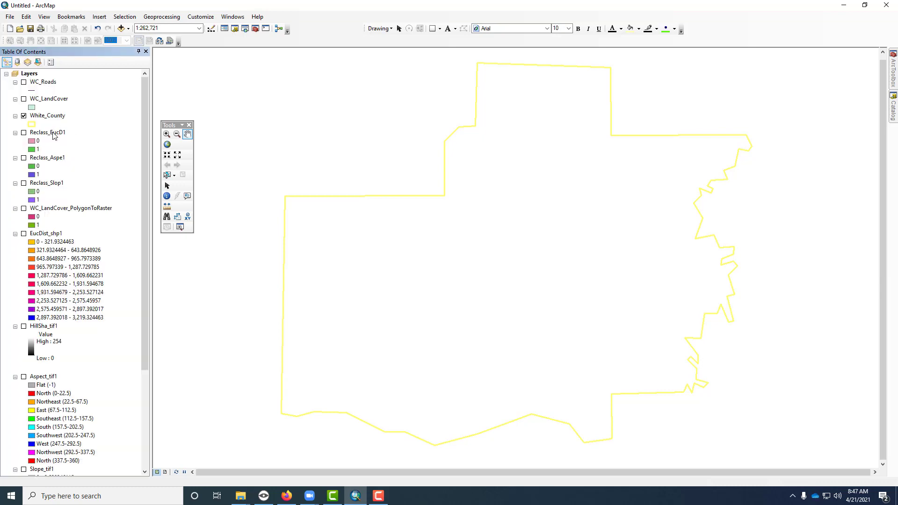
pyautogui.scroll(-5, 65, 211)
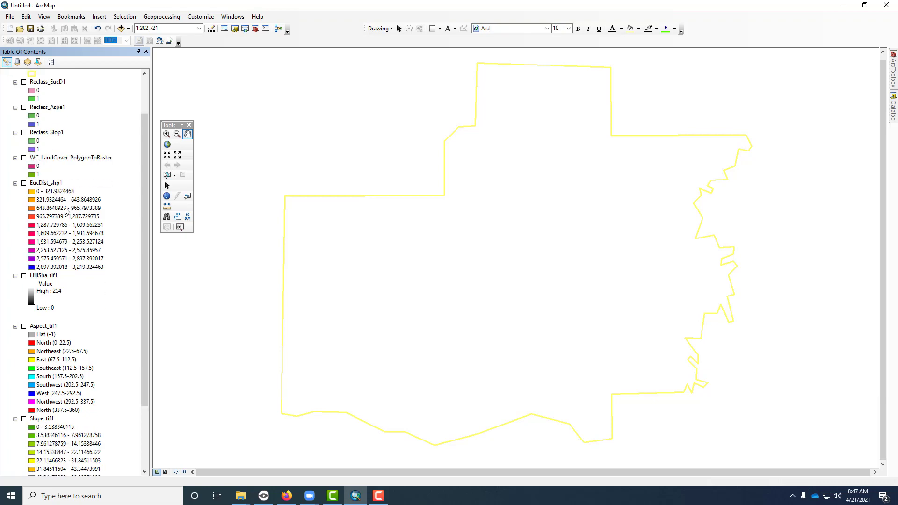
pyautogui.scroll(4, 64, 211)
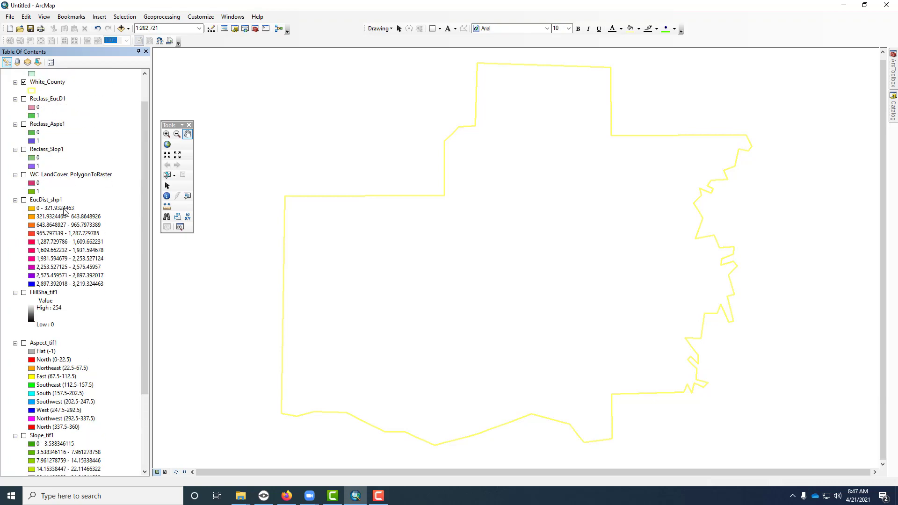
# Collapse the legends of the Slope_tif1, Aspect_tif1, HillSha_tif1 and EucDist_shp1 layers.
pyautogui.scroll(-4, 35, 345)
pyautogui.click(16, 335)
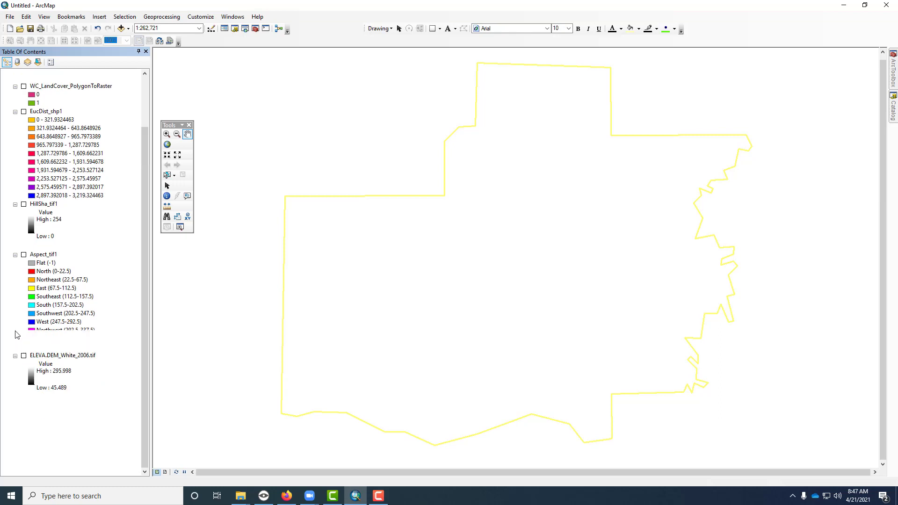
pyautogui.click(15, 318)
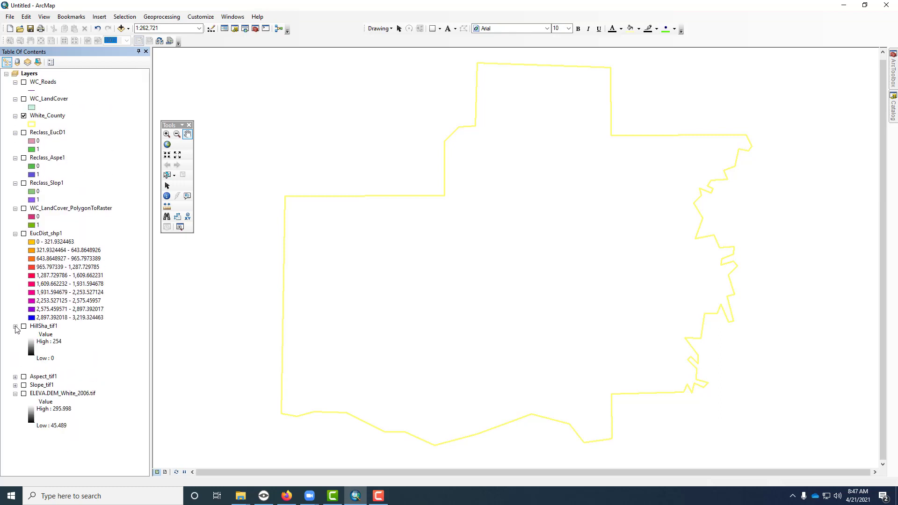
pyautogui.click(15, 326)
pyautogui.click(15, 234)
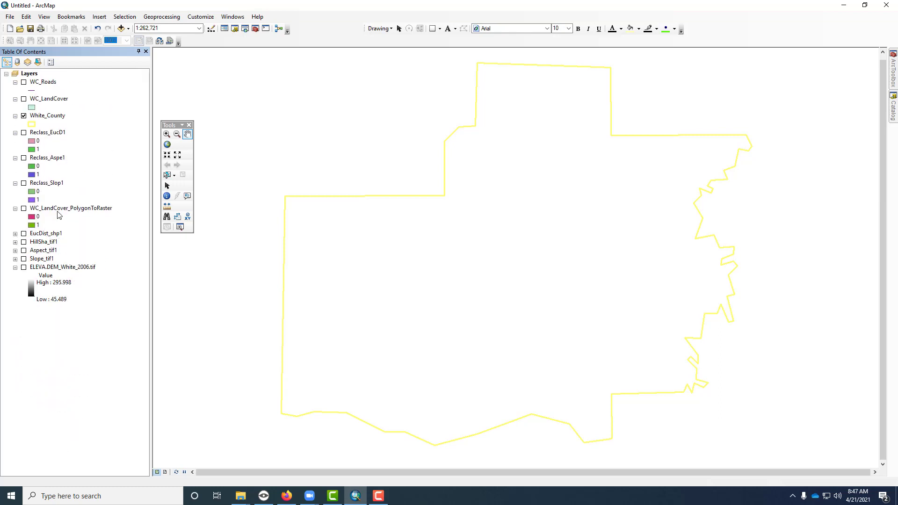
pyautogui.click(67, 208)
pyautogui.click(52, 184)
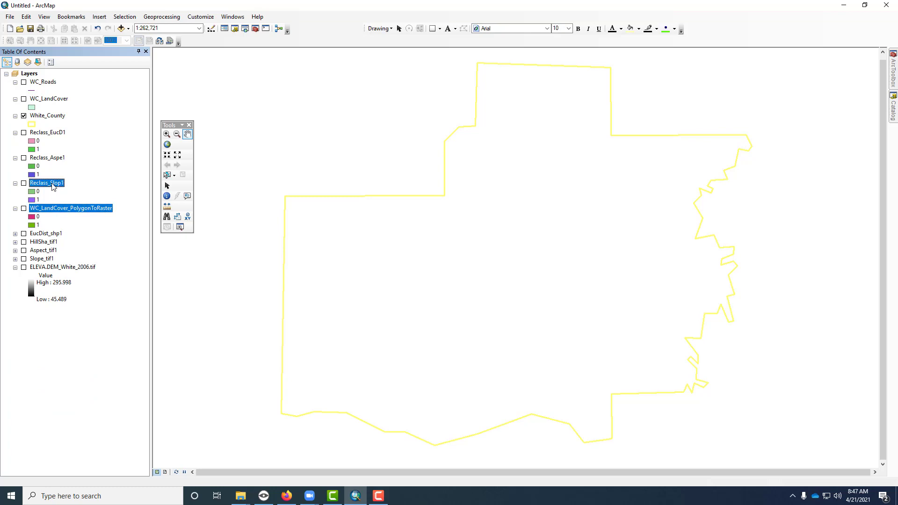
pyautogui.click(52, 133)
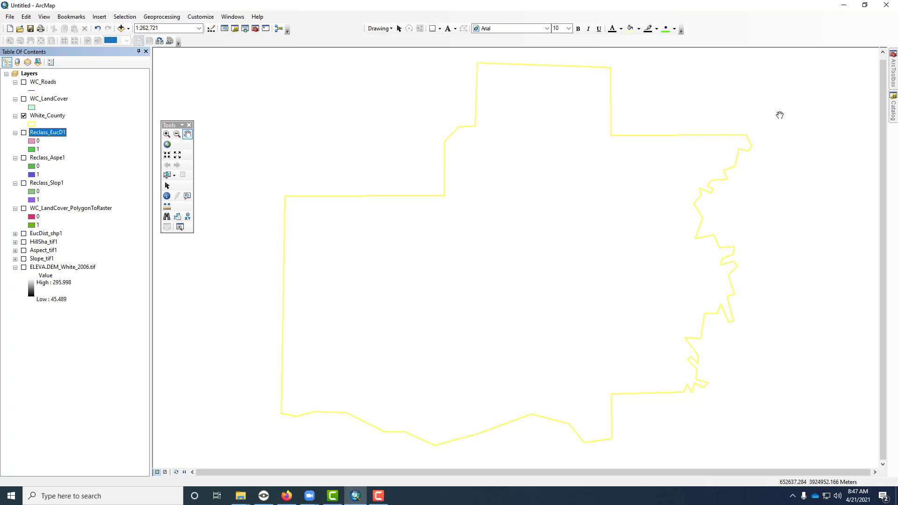
# Open the Raster Calculator from the Spatial Analyst Map Algebra tools.
pyautogui.moveTo(892, 72)
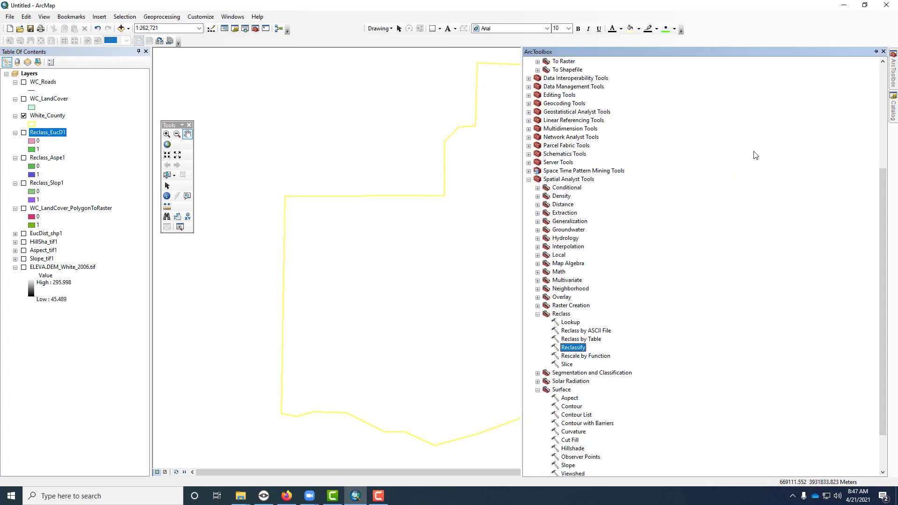
pyautogui.click(538, 272)
pyautogui.click(538, 273)
pyautogui.click(538, 263)
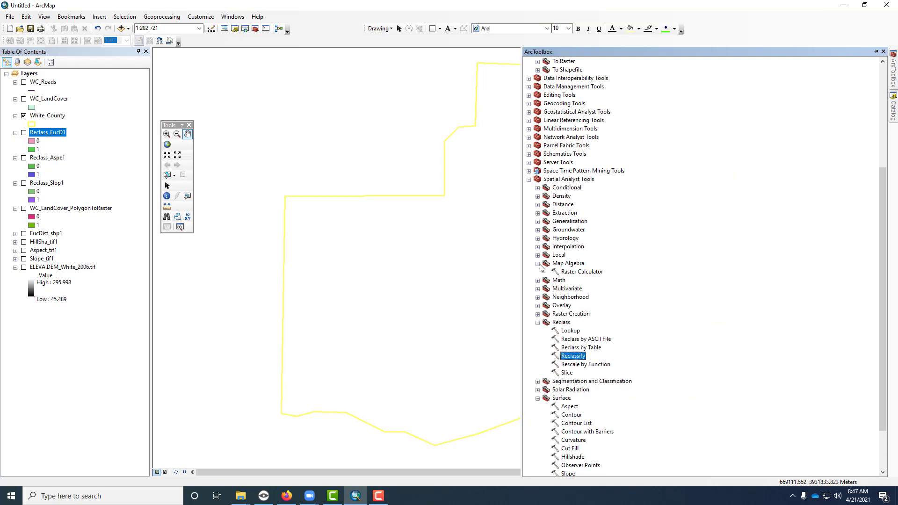
pyautogui.click(581, 272)
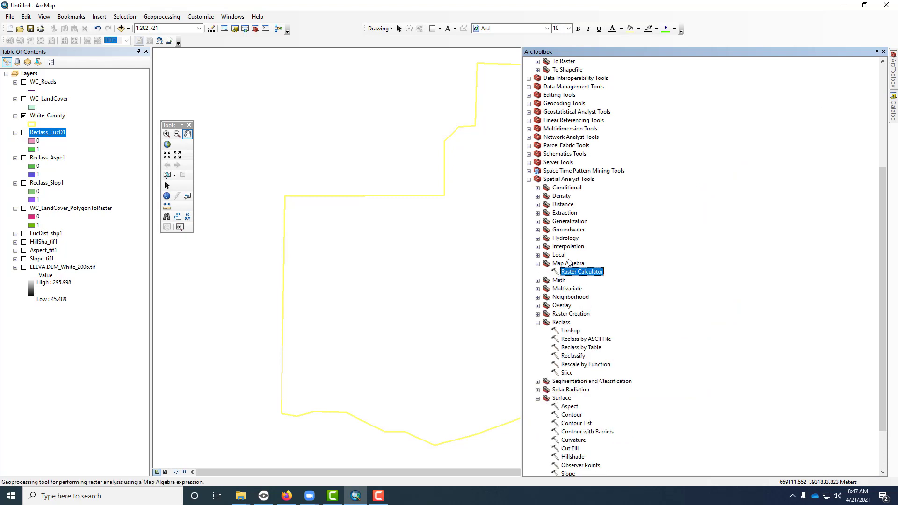
pyautogui.doubleClick(581, 272)
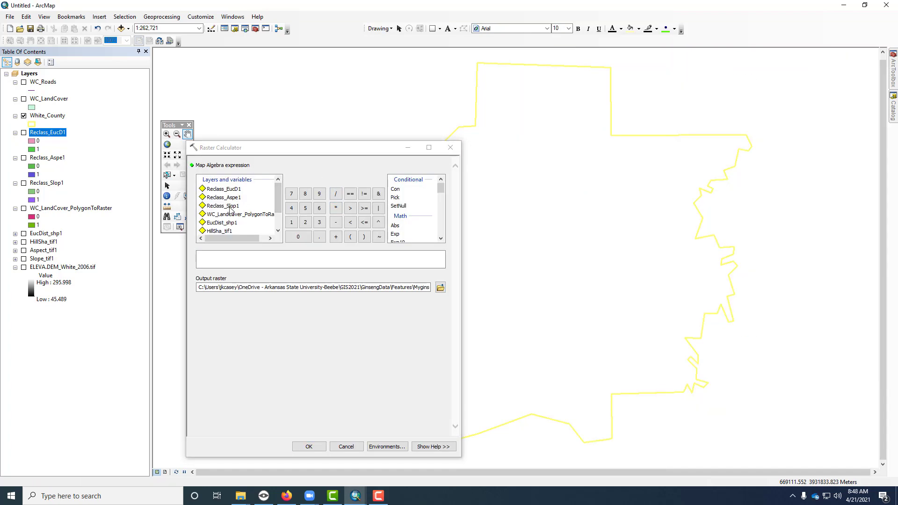
# Build the map algebra expression "Reclass_Slop1" * "Reclass_Aspe1" * "Reclass_EucD1" * "WC_LandCover_PolygonToRaster".
pyautogui.doubleClick(230, 207)
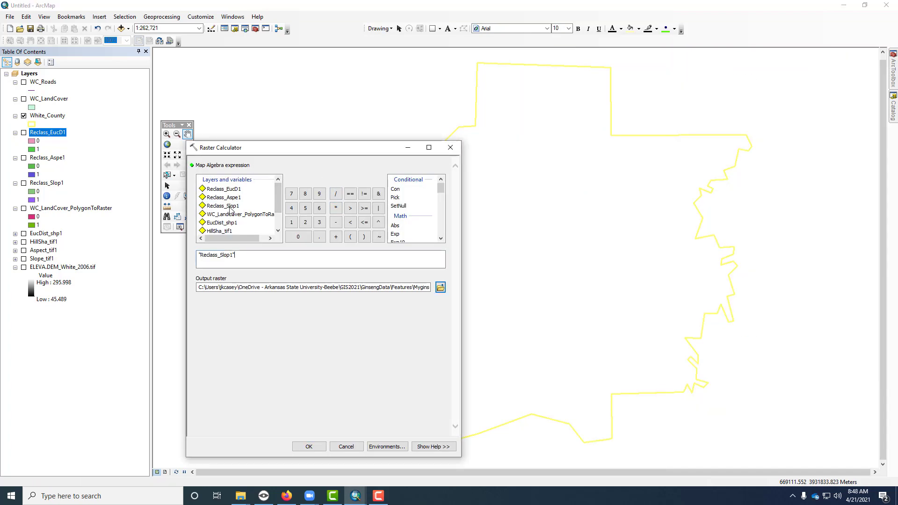
pyautogui.click(336, 208)
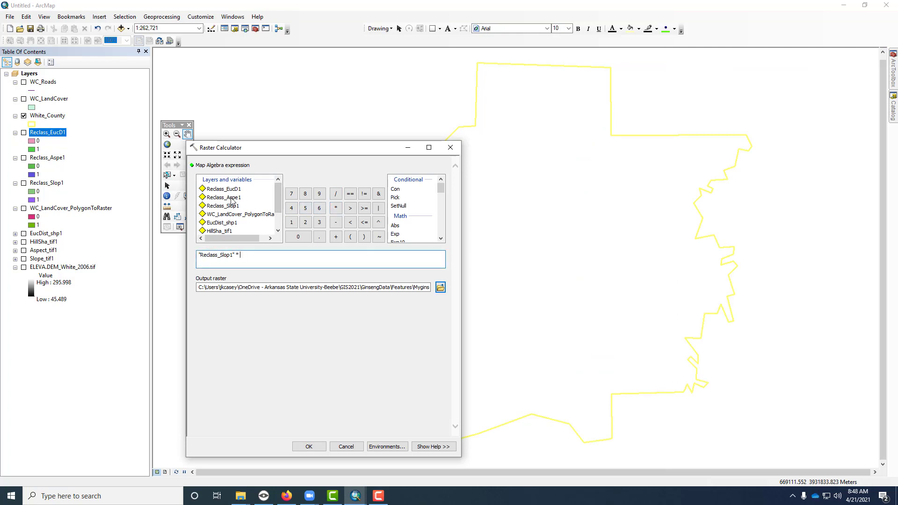
pyautogui.doubleClick(232, 199)
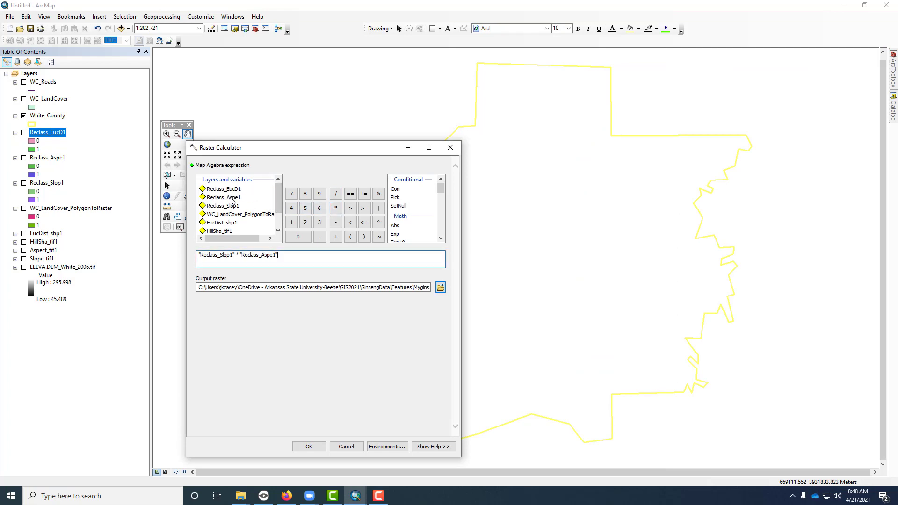
pyautogui.click(335, 208)
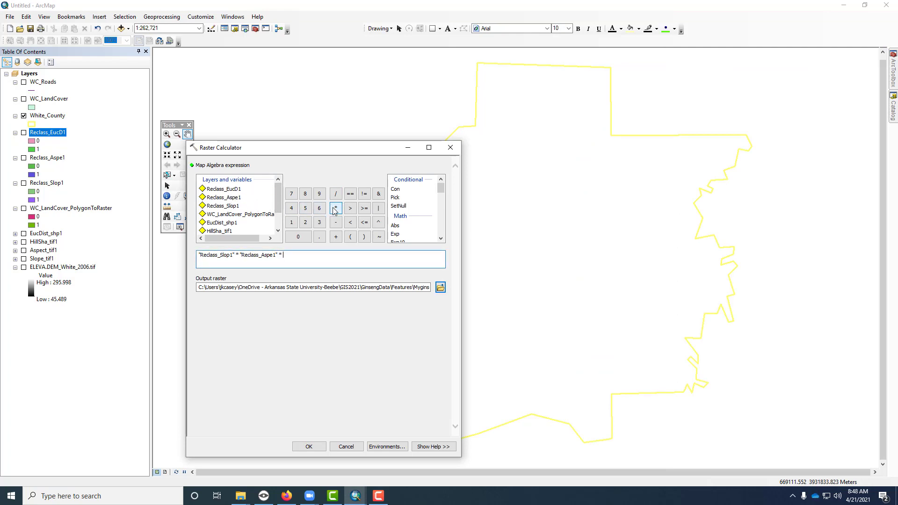
pyautogui.doubleClick(234, 190)
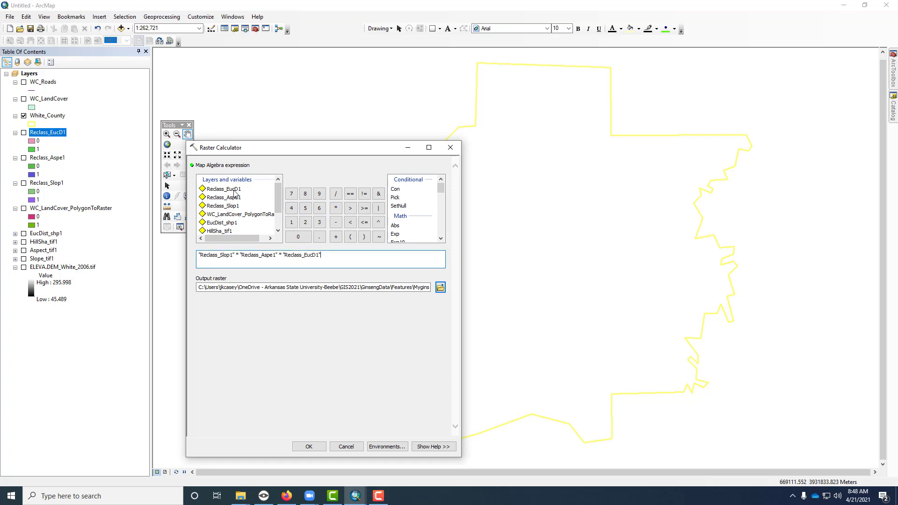
pyautogui.click(336, 208)
pyautogui.doubleClick(256, 215)
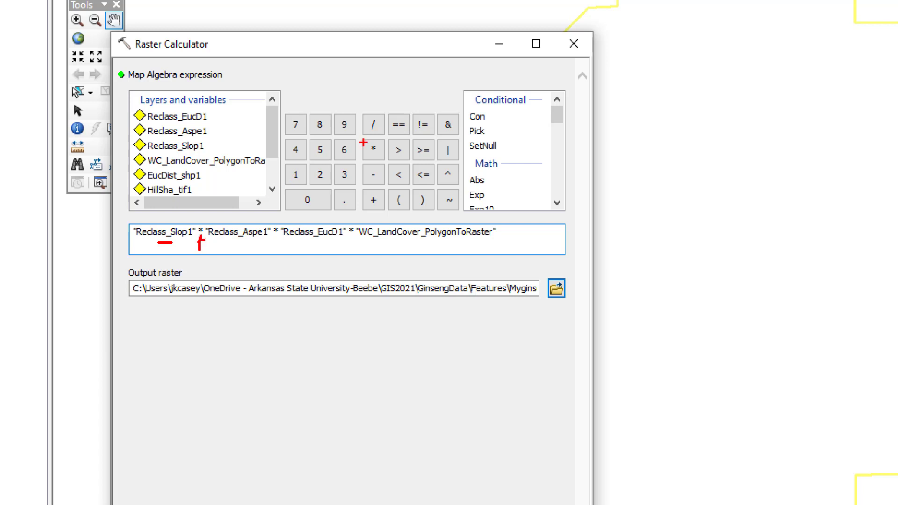
pyautogui.moveTo(382, 135)
pyautogui.mouseDown()
pyautogui.moveTo(373, 162)
pyautogui.moveTo(365, 136)
pyautogui.moveTo(246, 140)
pyautogui.moveTo(203, 210)
pyautogui.mouseUp()
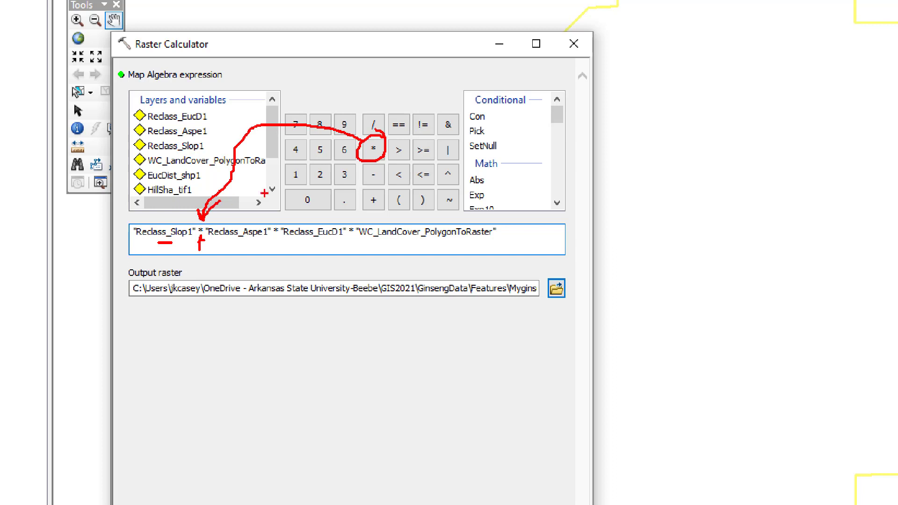
pyautogui.moveTo(220, 243); pyautogui.dragTo(261, 240)
pyautogui.moveTo(286, 242); pyautogui.dragTo(314, 240)
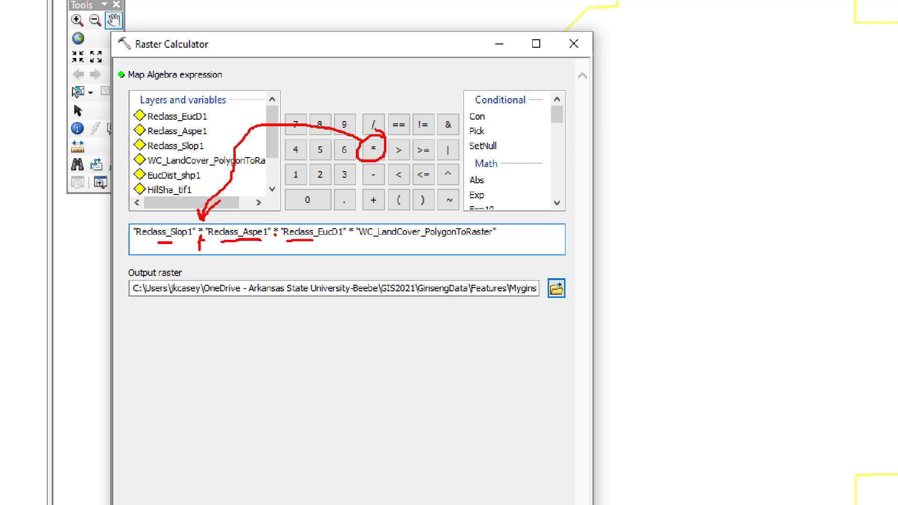
pyautogui.click(355, 236)
pyautogui.moveTo(372, 239); pyautogui.dragTo(474, 238)
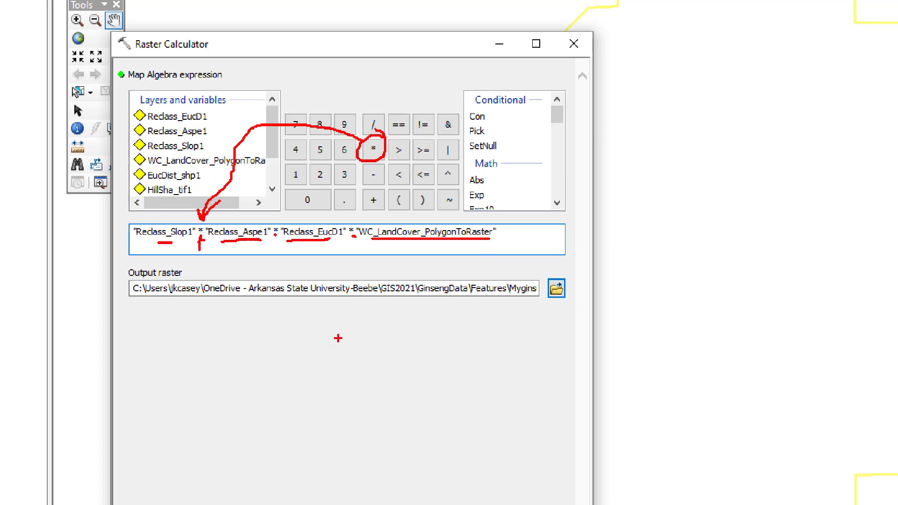
pyautogui.moveTo(307, 350)
pyautogui.mouseDown()
pyautogui.moveTo(333, 350)
pyautogui.moveTo(319, 341)
pyautogui.moveTo(356, 352)
pyautogui.mouseUp()
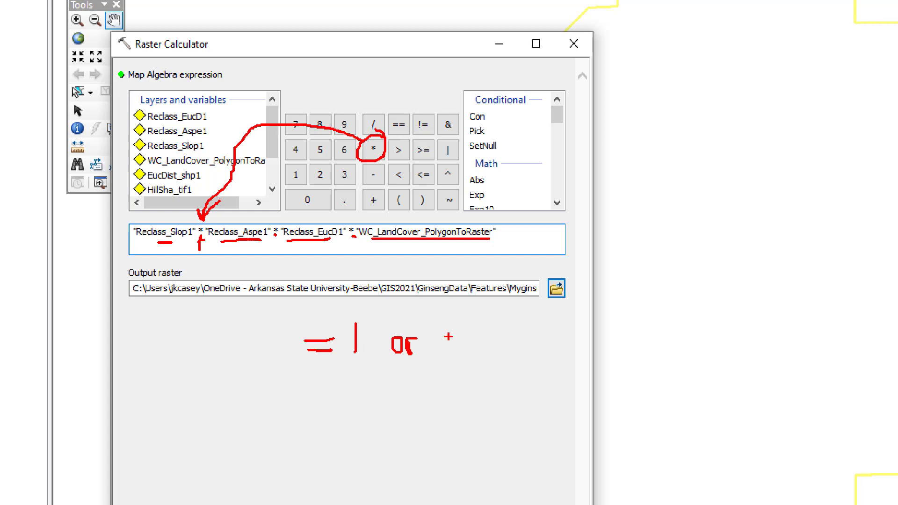
pyautogui.moveTo(447, 329)
pyautogui.mouseDown()
pyautogui.moveTo(436, 340)
pyautogui.moveTo(454, 334)
pyautogui.mouseUp()
pyautogui.moveTo(336, 374)
pyautogui.mouseDown()
pyautogui.moveTo(349, 374)
pyautogui.moveTo(356, 407)
pyautogui.mouseUp()
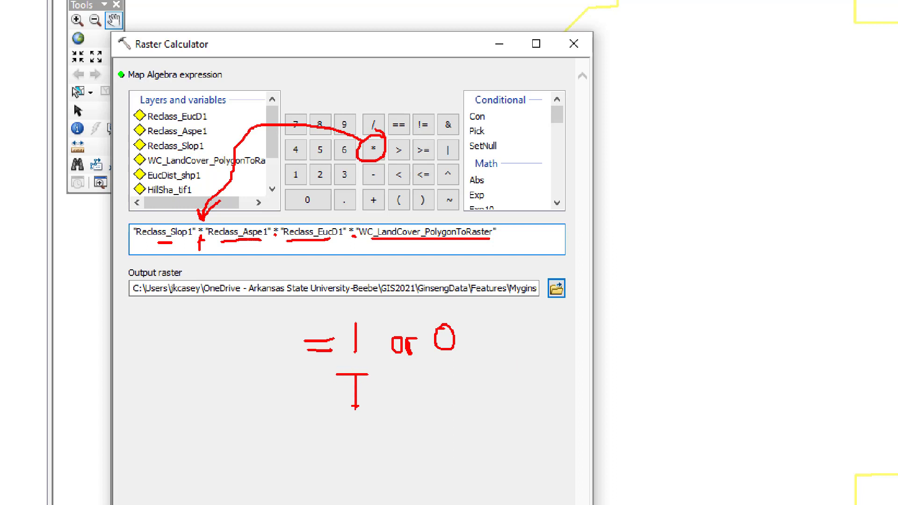
pyautogui.moveTo(449, 373)
pyautogui.mouseDown()
pyautogui.moveTo(442, 398)
pyautogui.moveTo(474, 368)
pyautogui.mouseUp()
pyautogui.press('Escape')
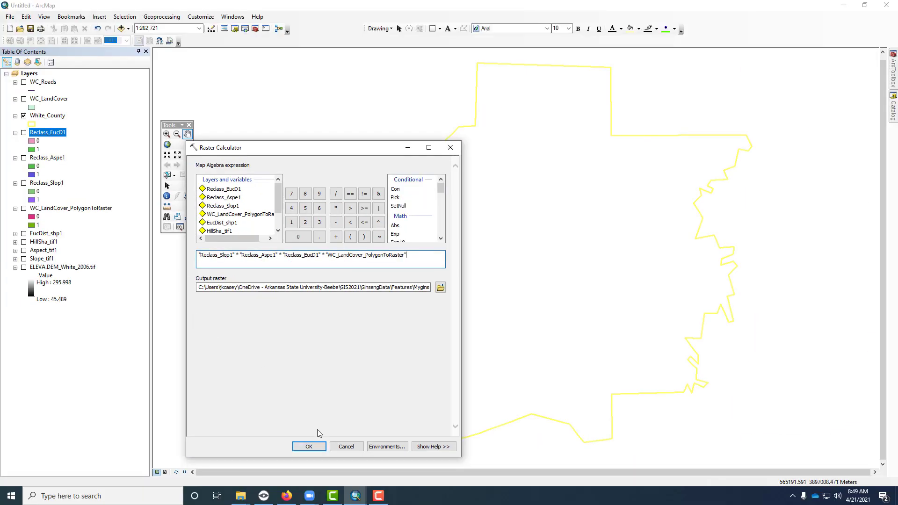
# Run the raster calculation that multiplies the four reclassified layers, keeping the proposed output raster path.
pyautogui.click(309, 447)
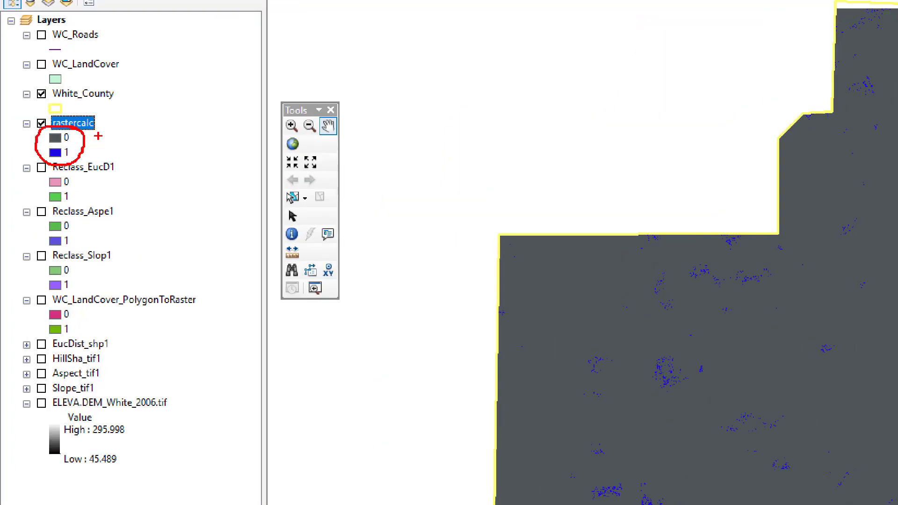
pyautogui.moveTo(97, 137); pyautogui.dragTo(151, 125)
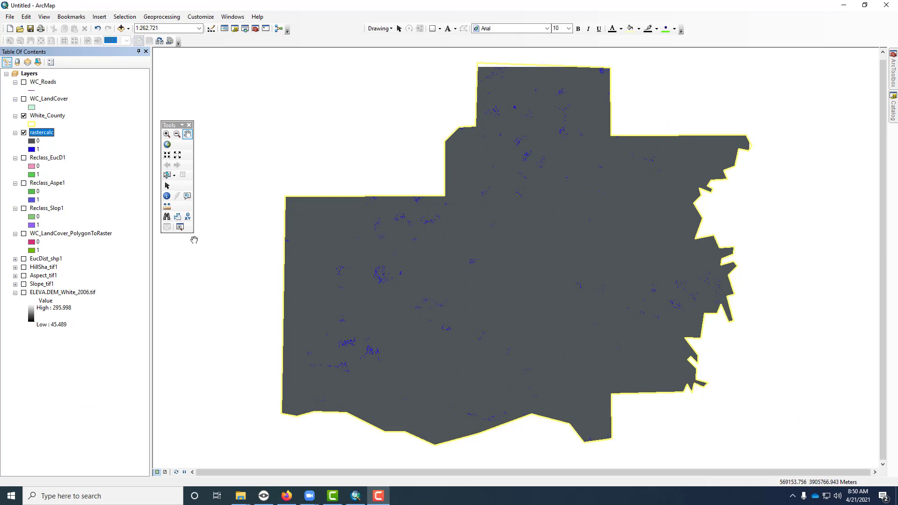
# Open the symbology properties of the rastercalc layer and remove the value 0 from its unique values.
pyautogui.rightClick(48, 135)
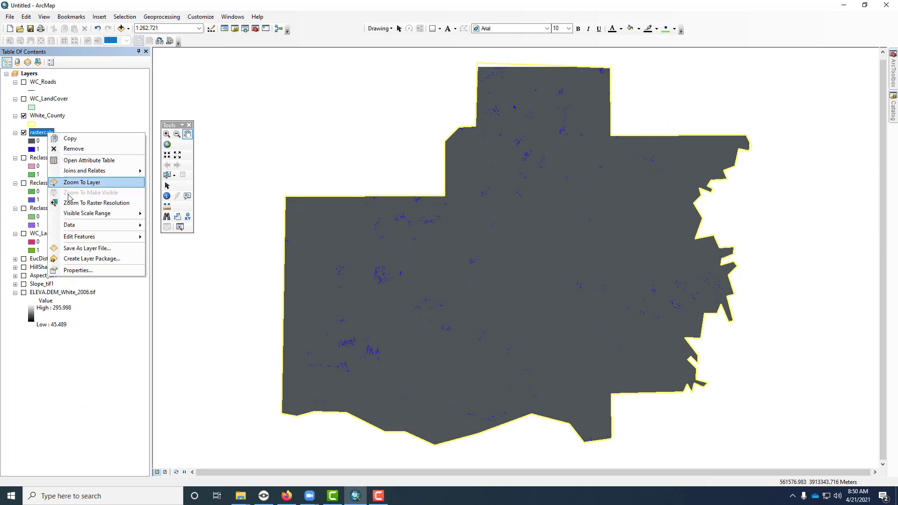
pyautogui.click(79, 271)
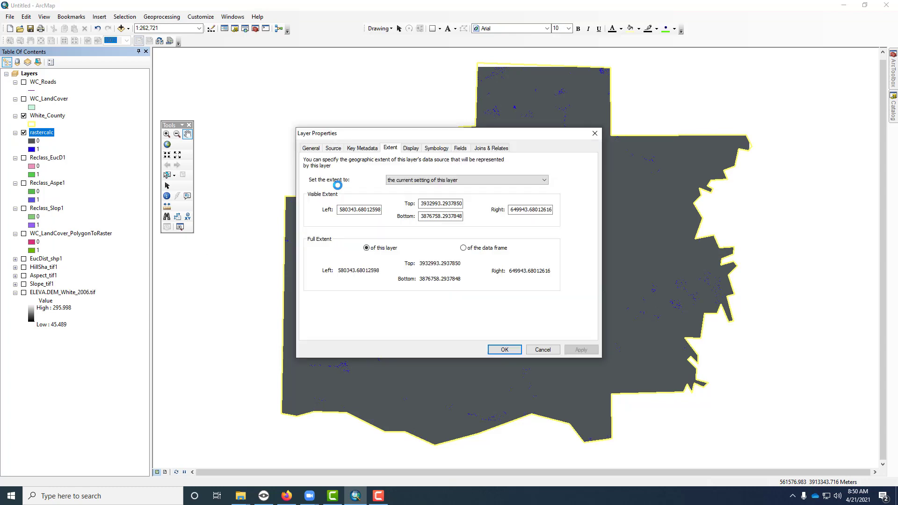
pyautogui.click(429, 149)
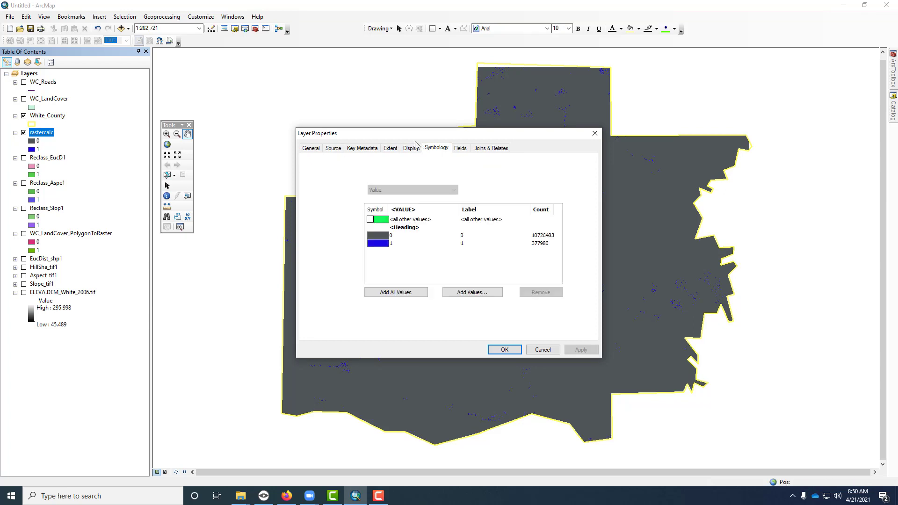
pyautogui.moveTo(407, 139); pyautogui.dragTo(386, 111)
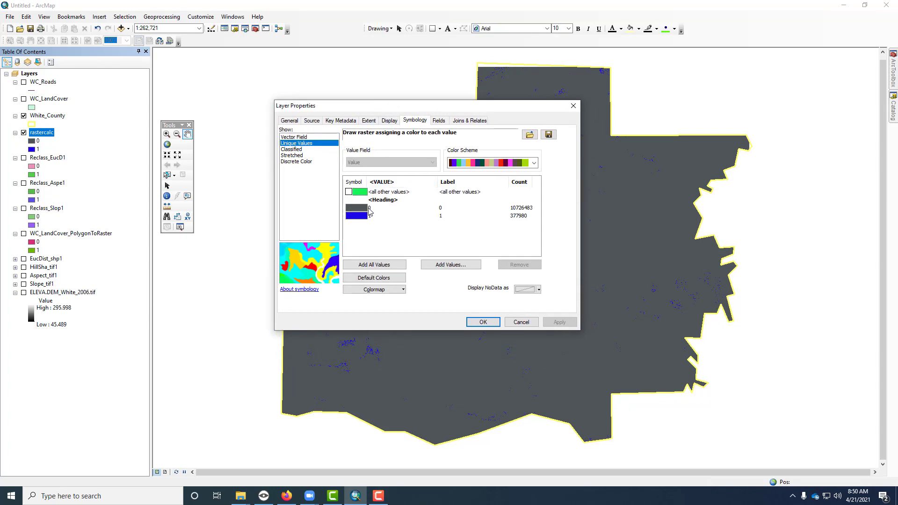
pyautogui.click(356, 208)
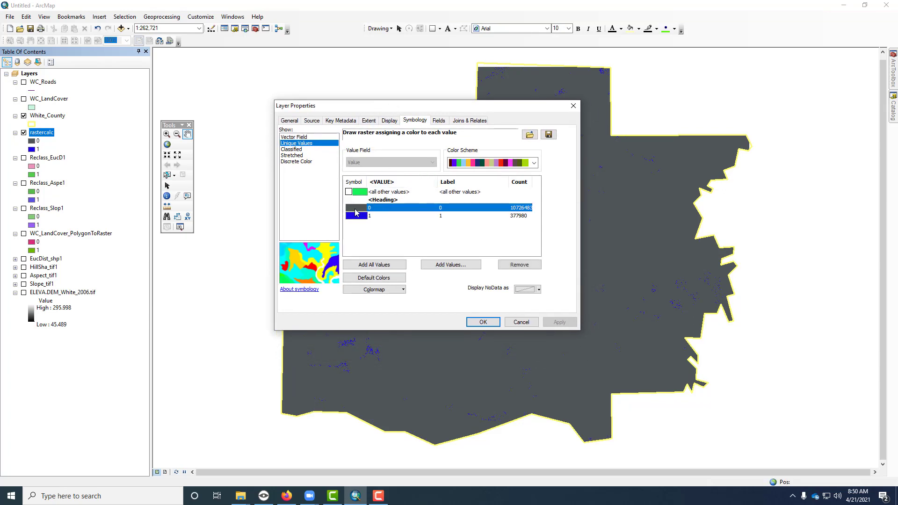
pyautogui.click(520, 265)
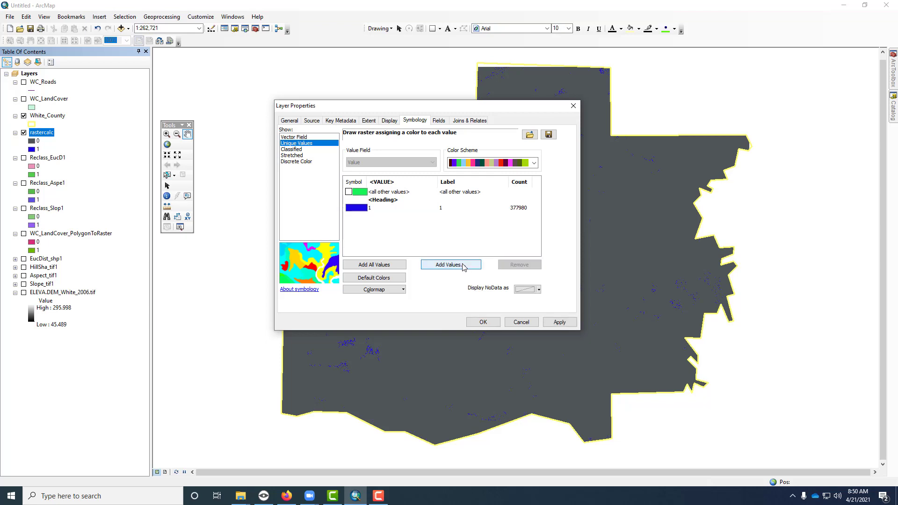
# Color value 1 of the rastercalc layer dark green, label it Search Area, and accept the symbology.
pyautogui.click(360, 211)
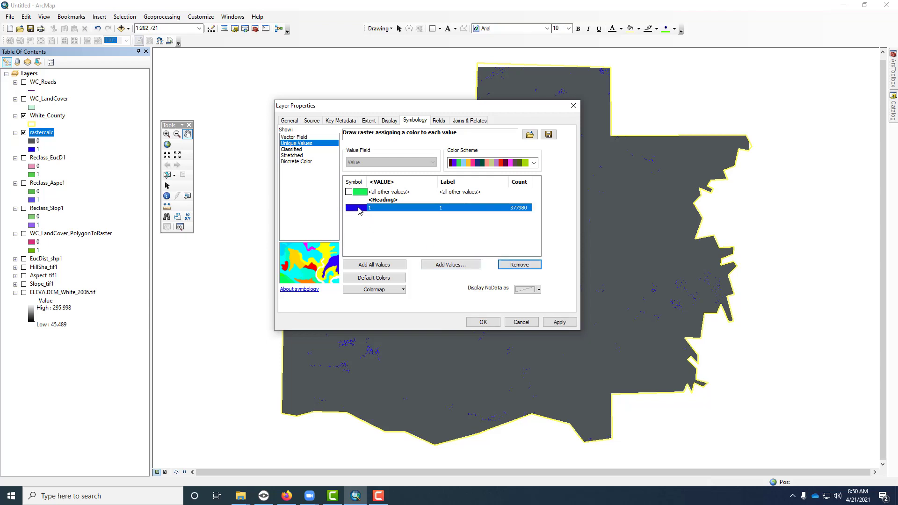
pyautogui.click(359, 208)
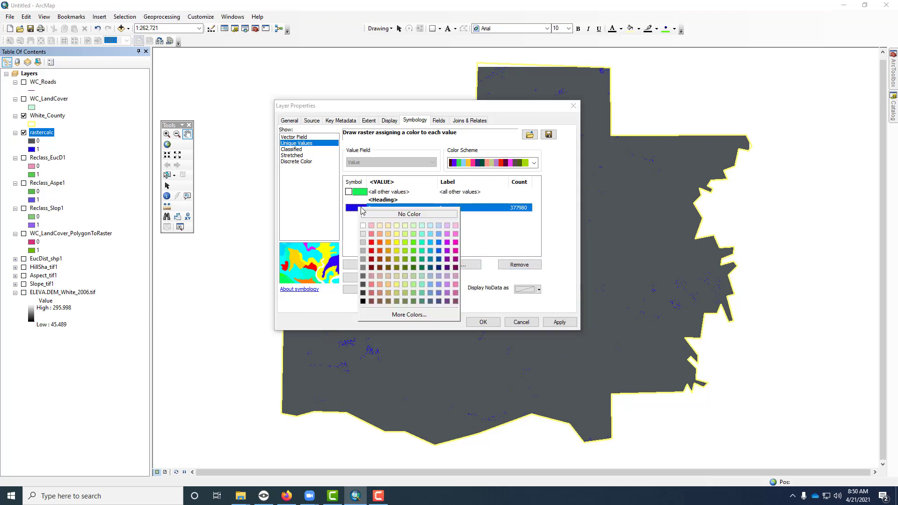
pyautogui.click(417, 262)
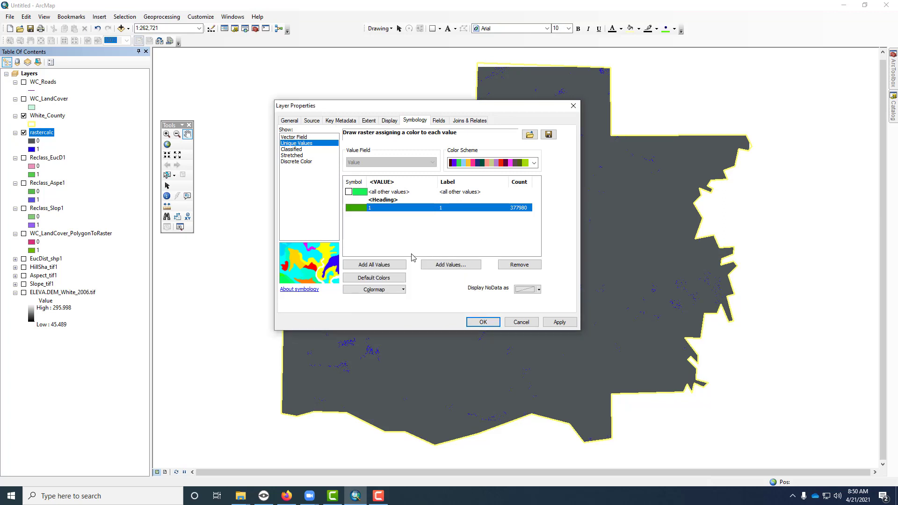
pyautogui.click(450, 208)
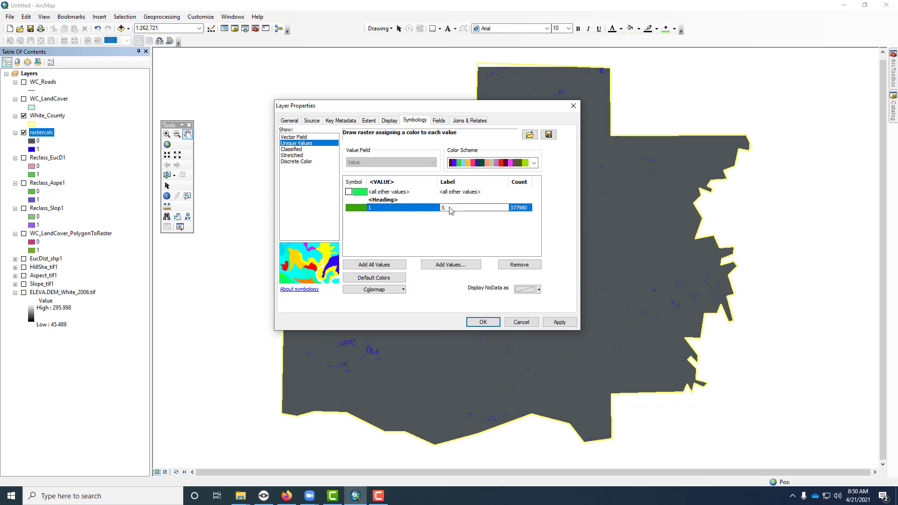
pyautogui.write('Search Area')
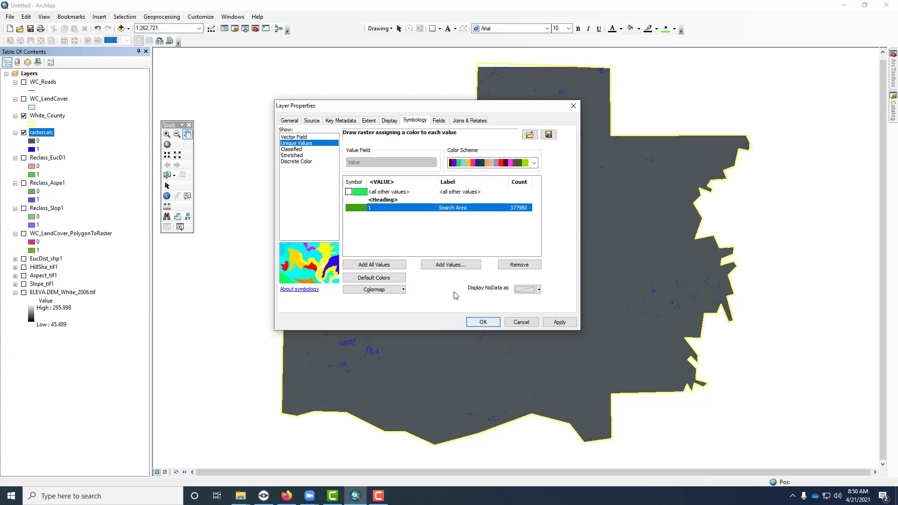
pyautogui.click(483, 322)
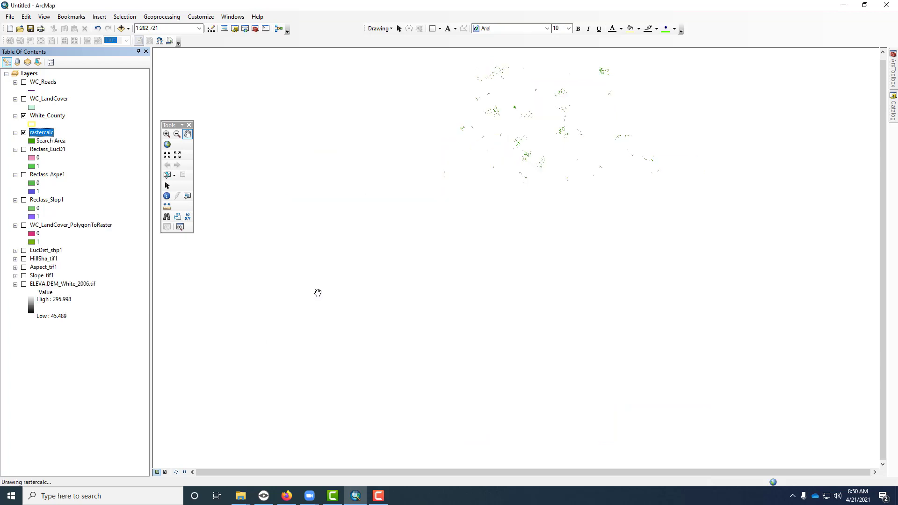